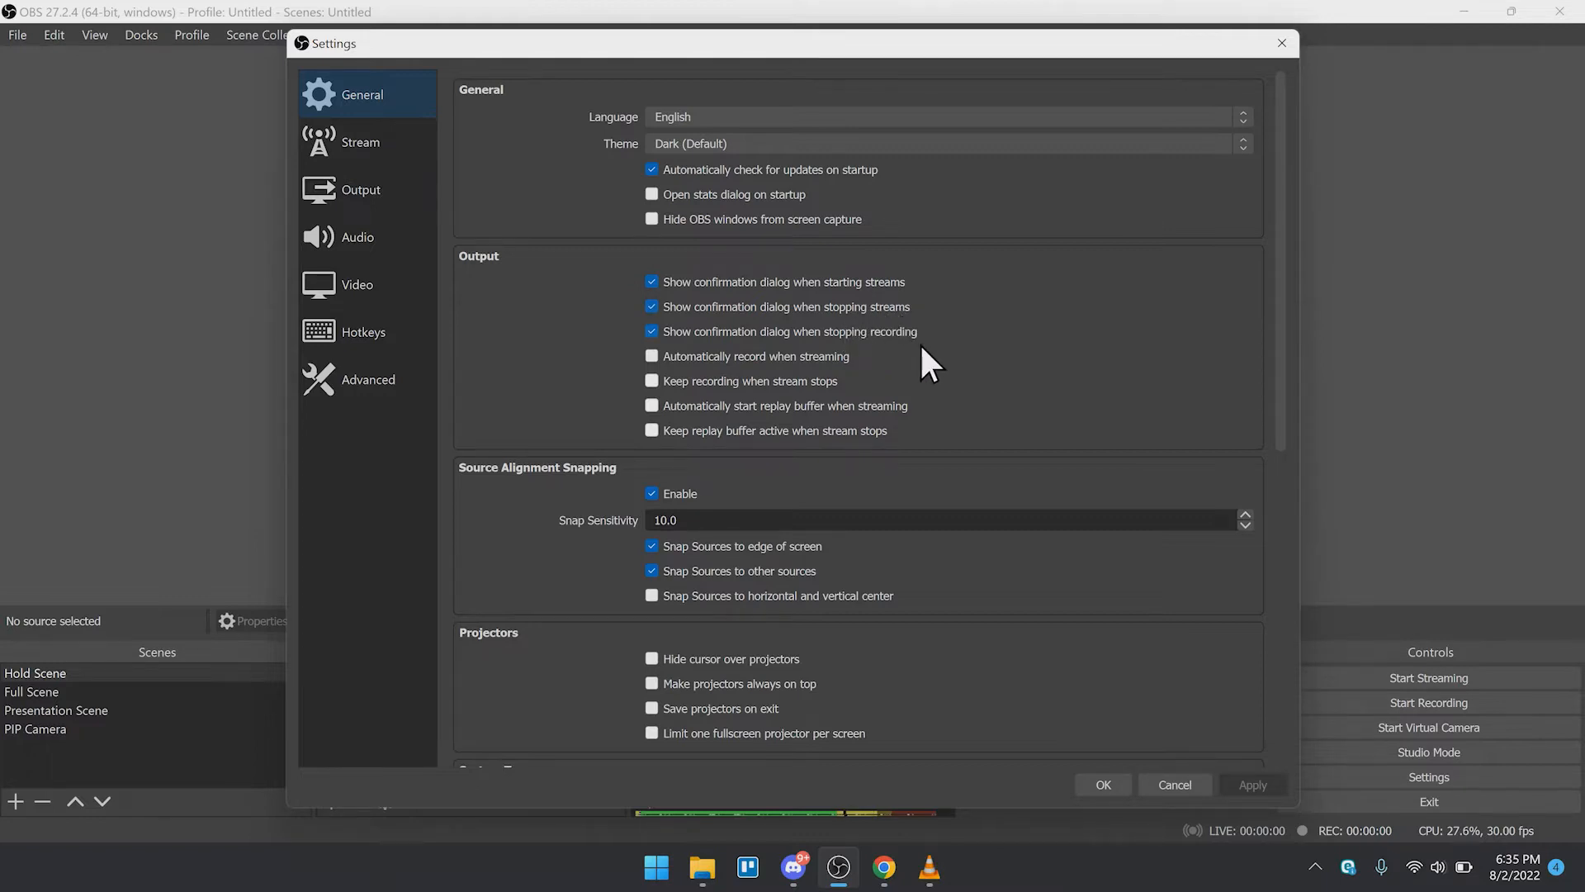
- Review the General settings from Output and Source Alignment Snapping through Projectors, System Tray, Preview, Importers, Studio Mode and Multiview
scroll(827, 375, down, 3)
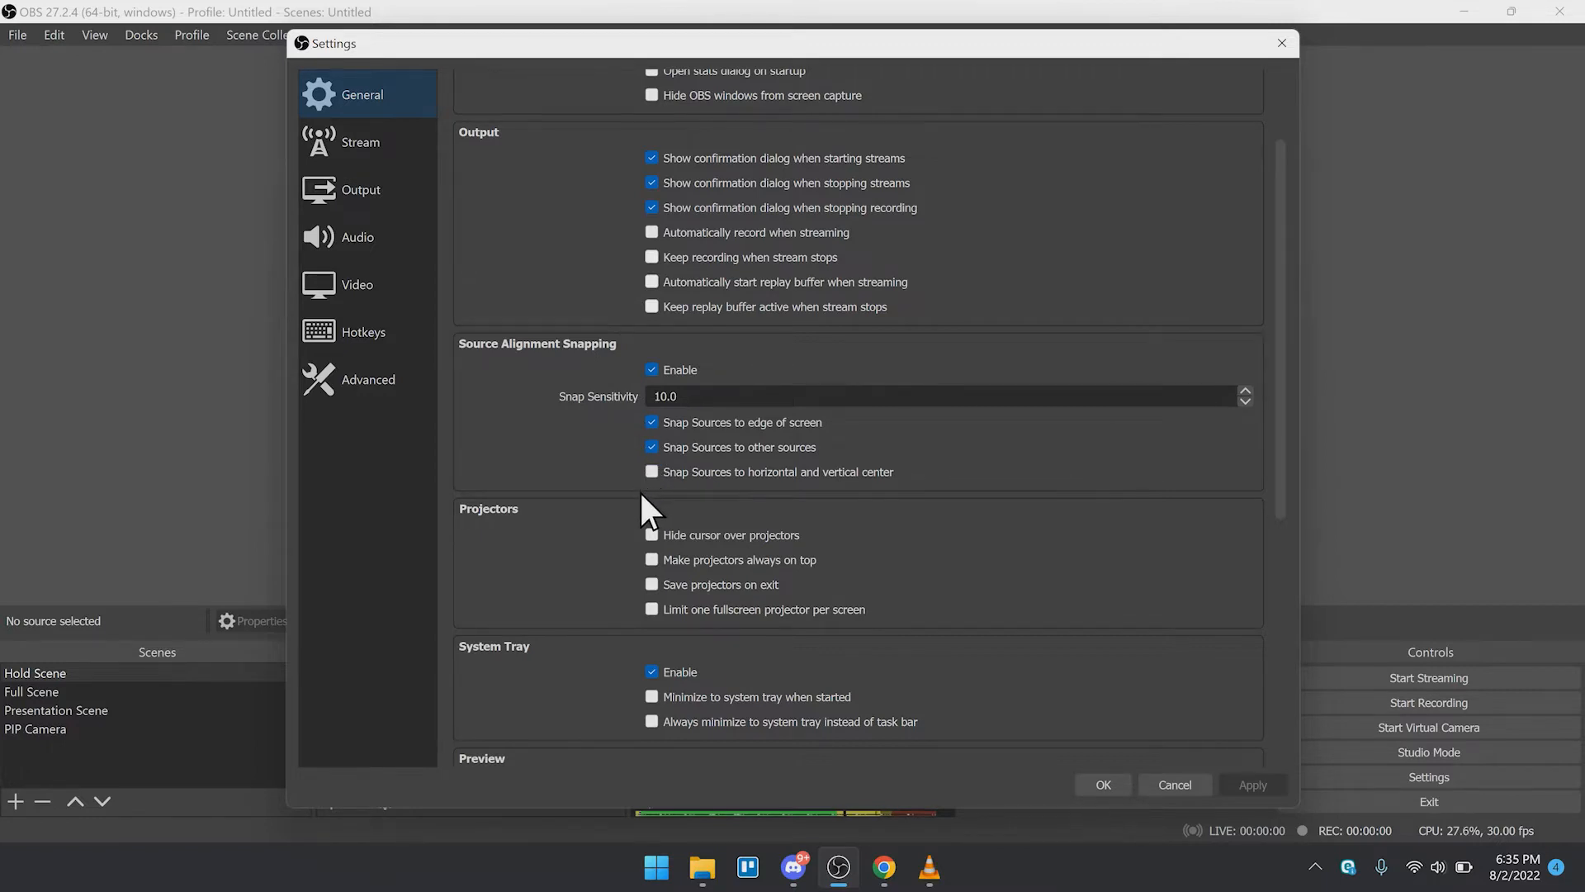
scroll(641, 494, down, 1)
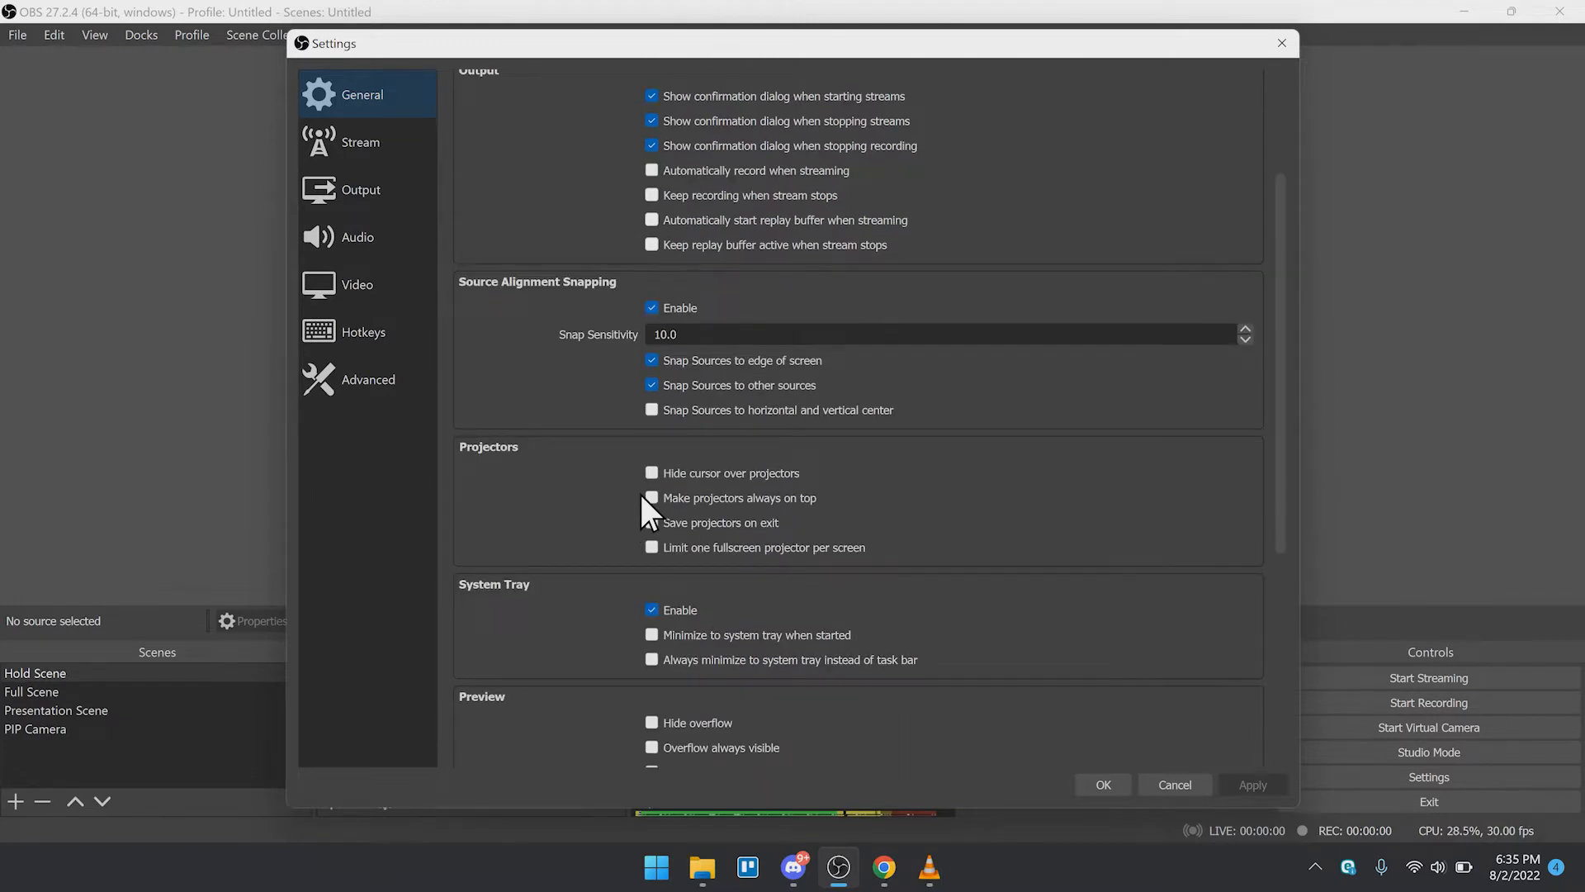
scroll(641, 512, down, 1)
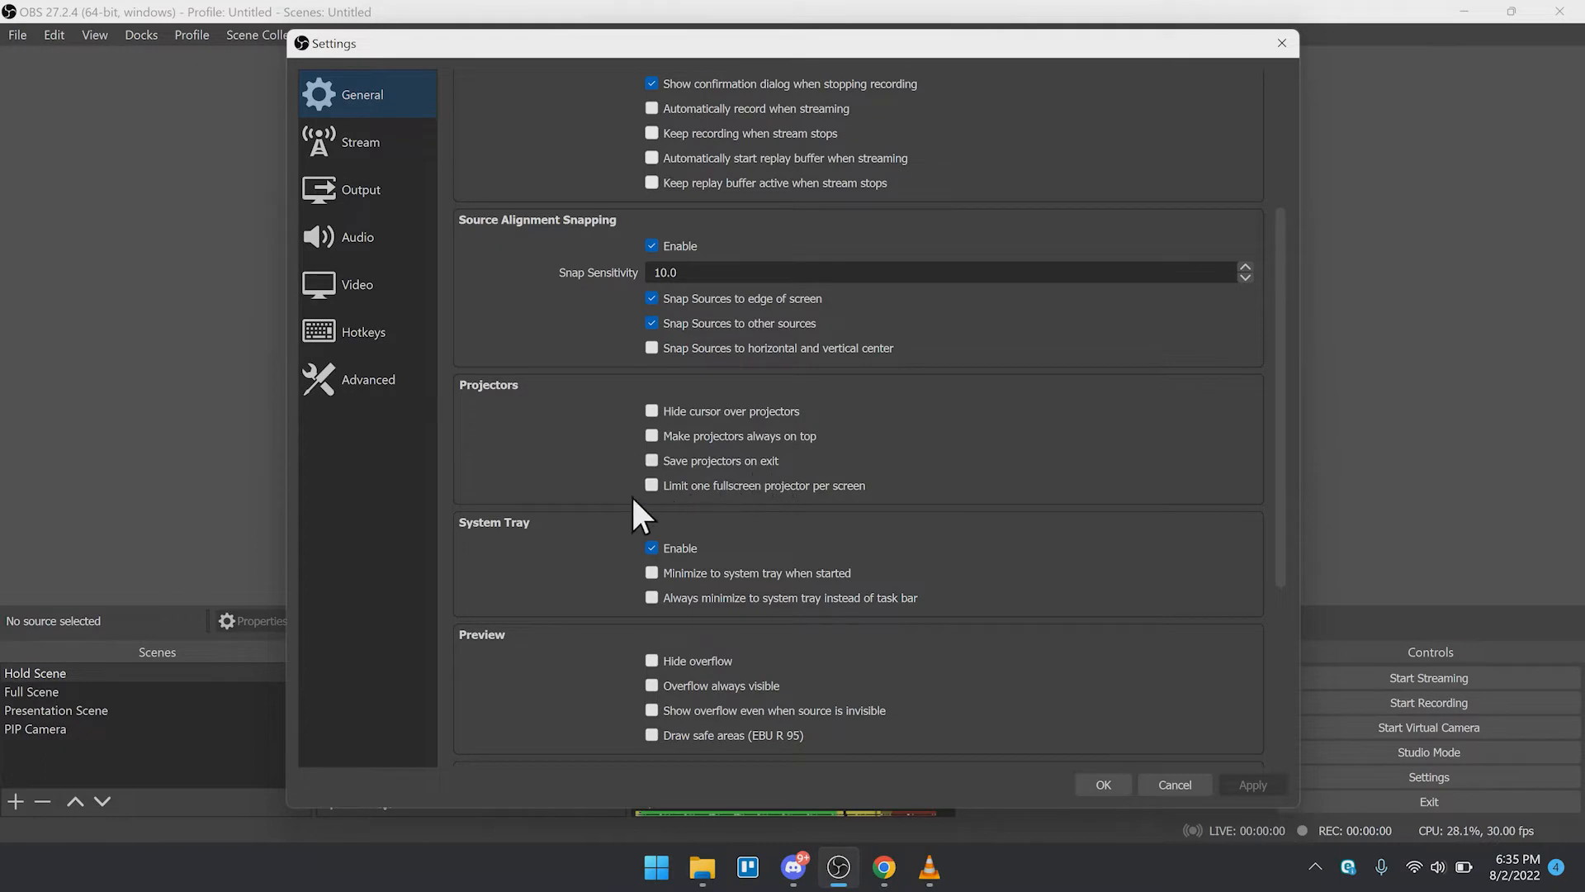
scroll(583, 507, down, 1)
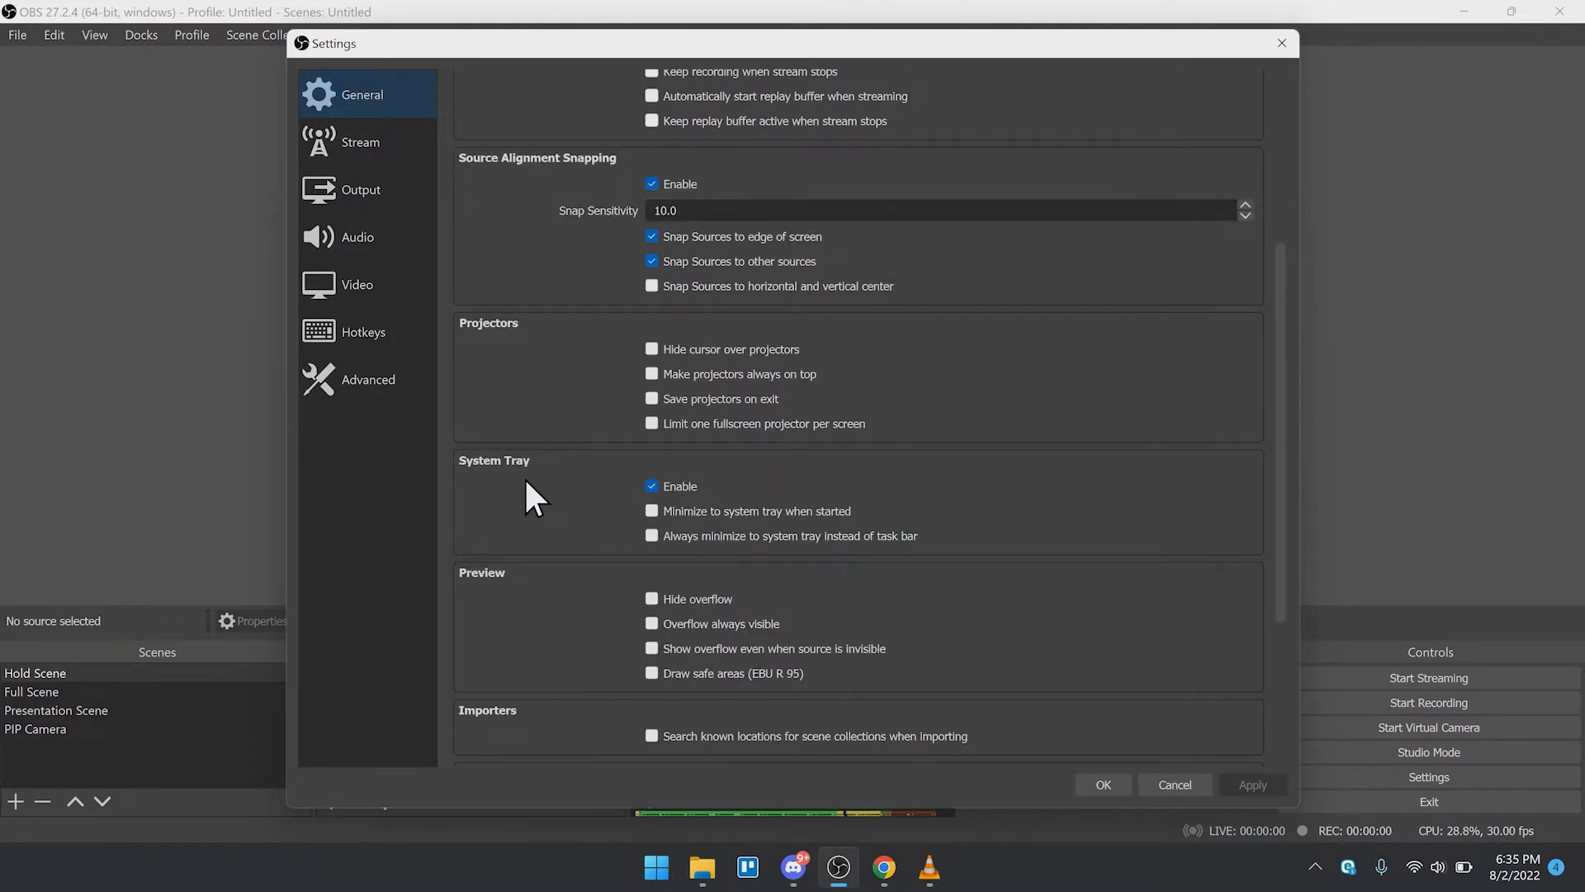
scroll(485, 487, down, 1)
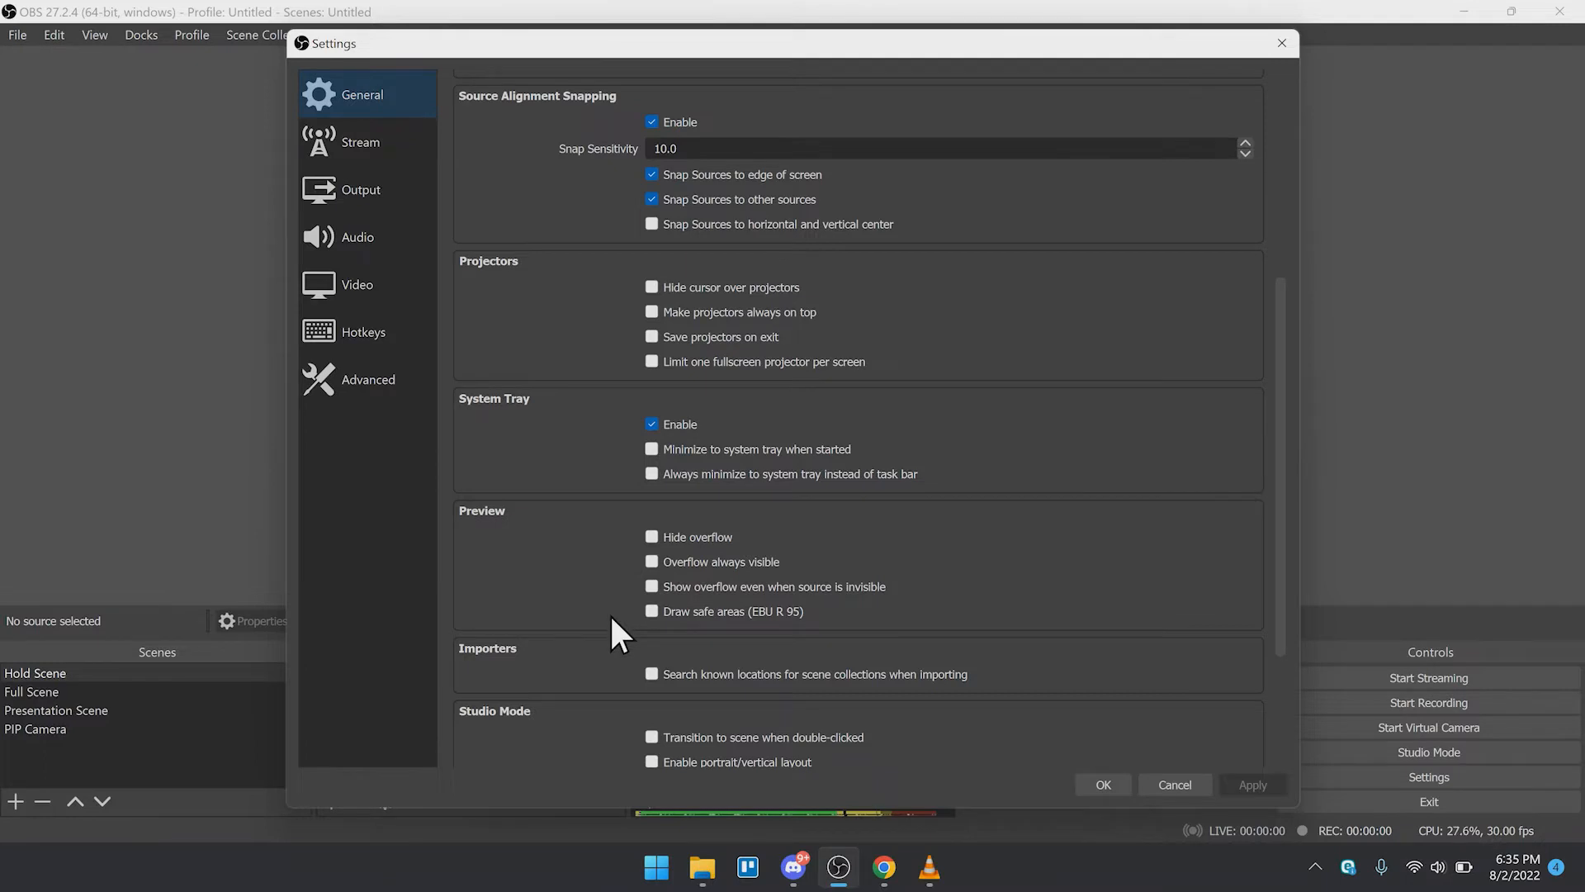
scroll(493, 628, down, 3)
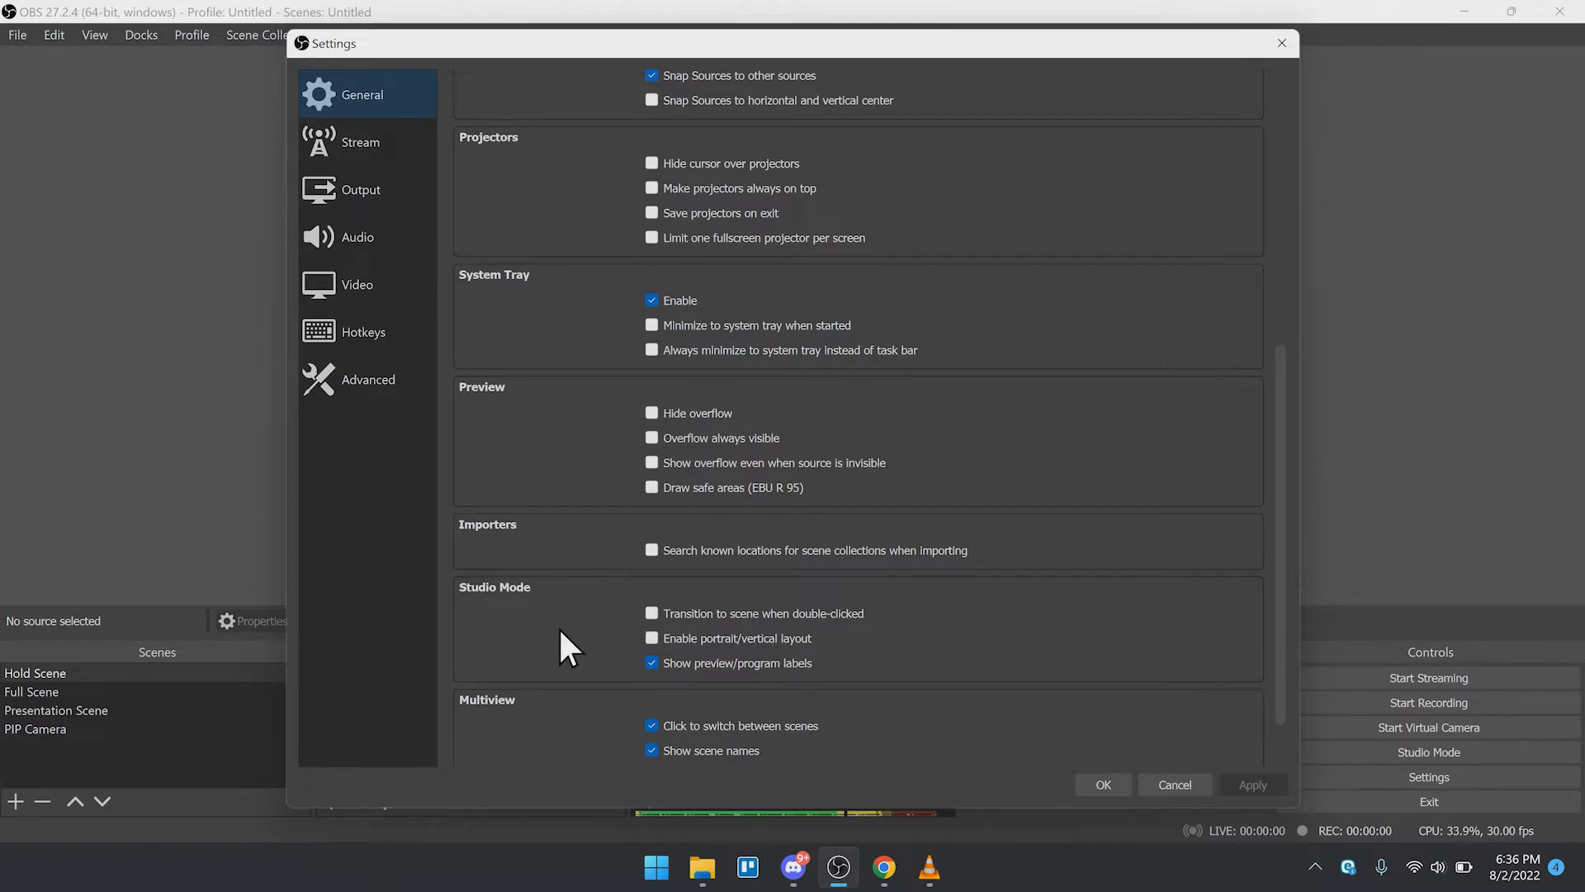
scroll(560, 631, down, 2)
scroll(559, 630, down, 1)
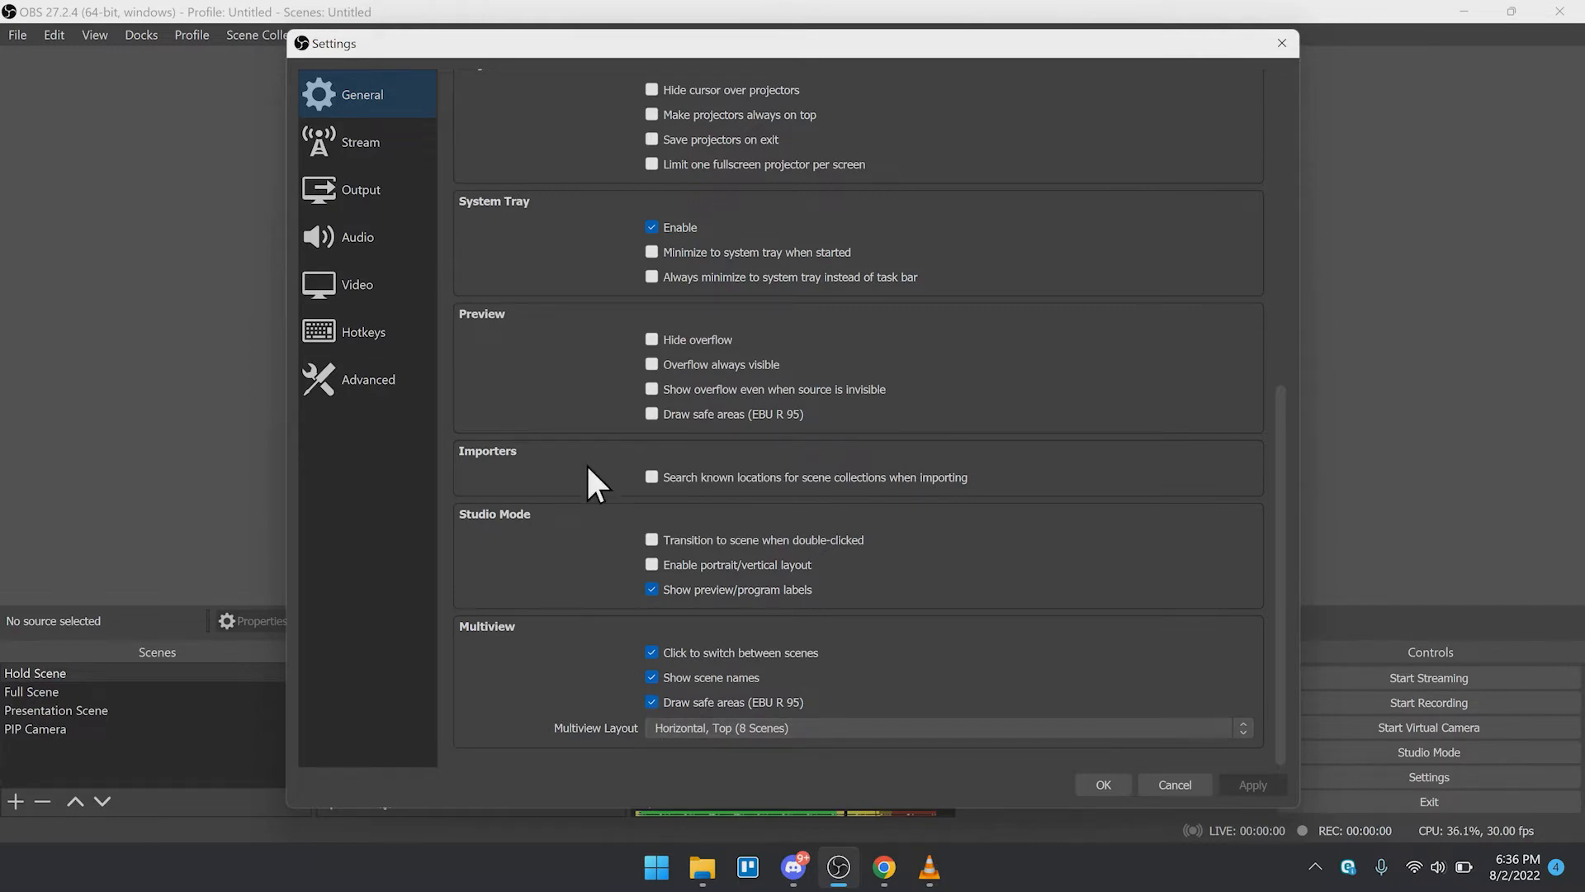
scroll(587, 460, up, 7)
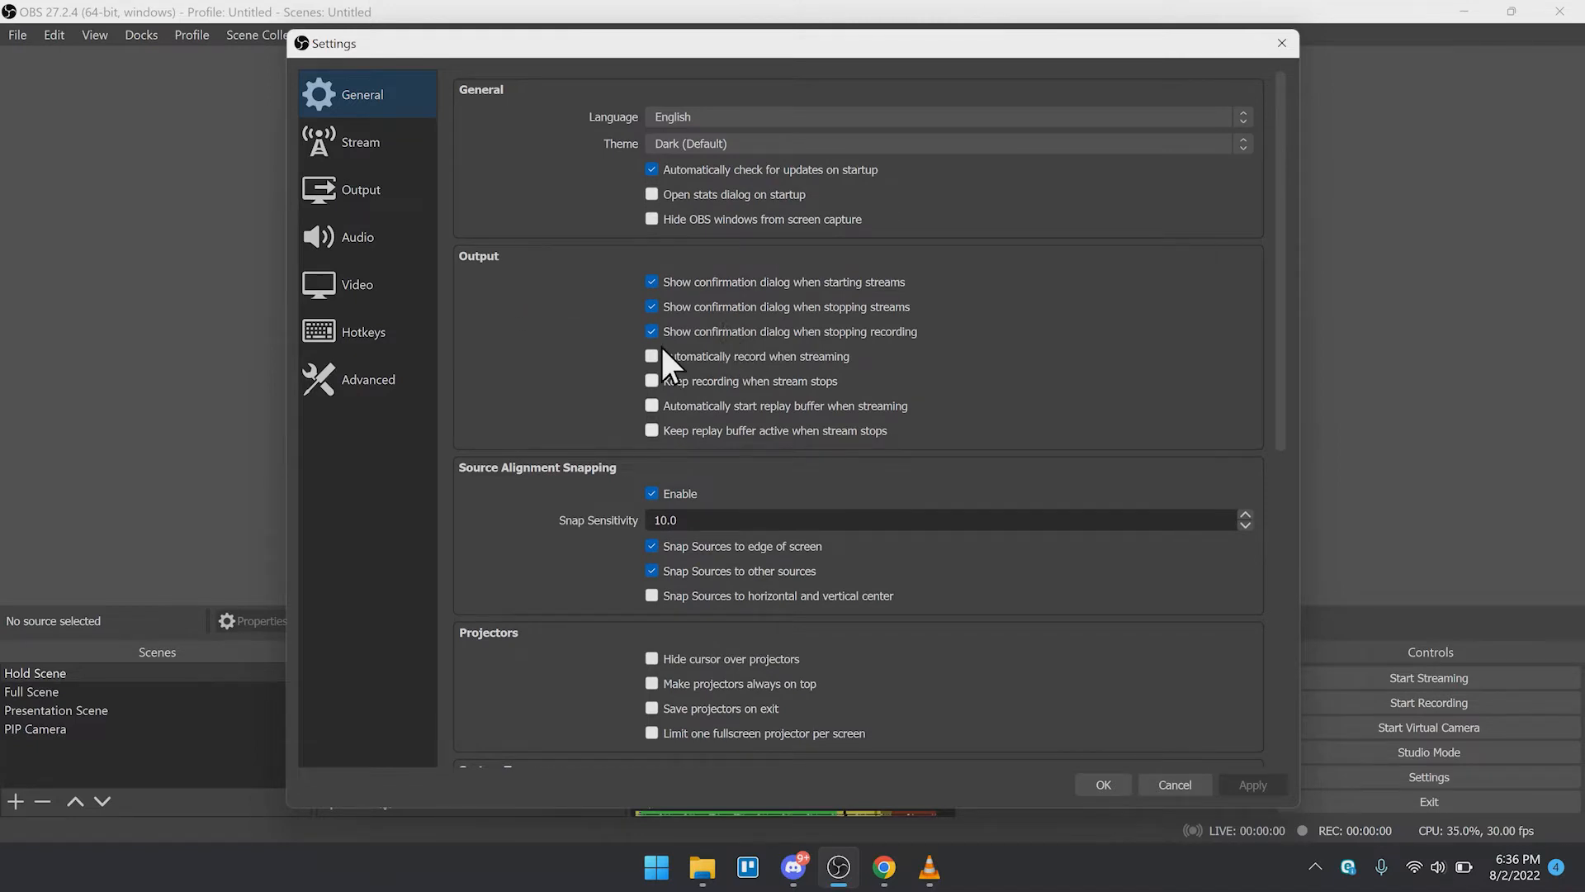
- Look through the complete list of supported streaming services in the Stream settings
click(383, 146)
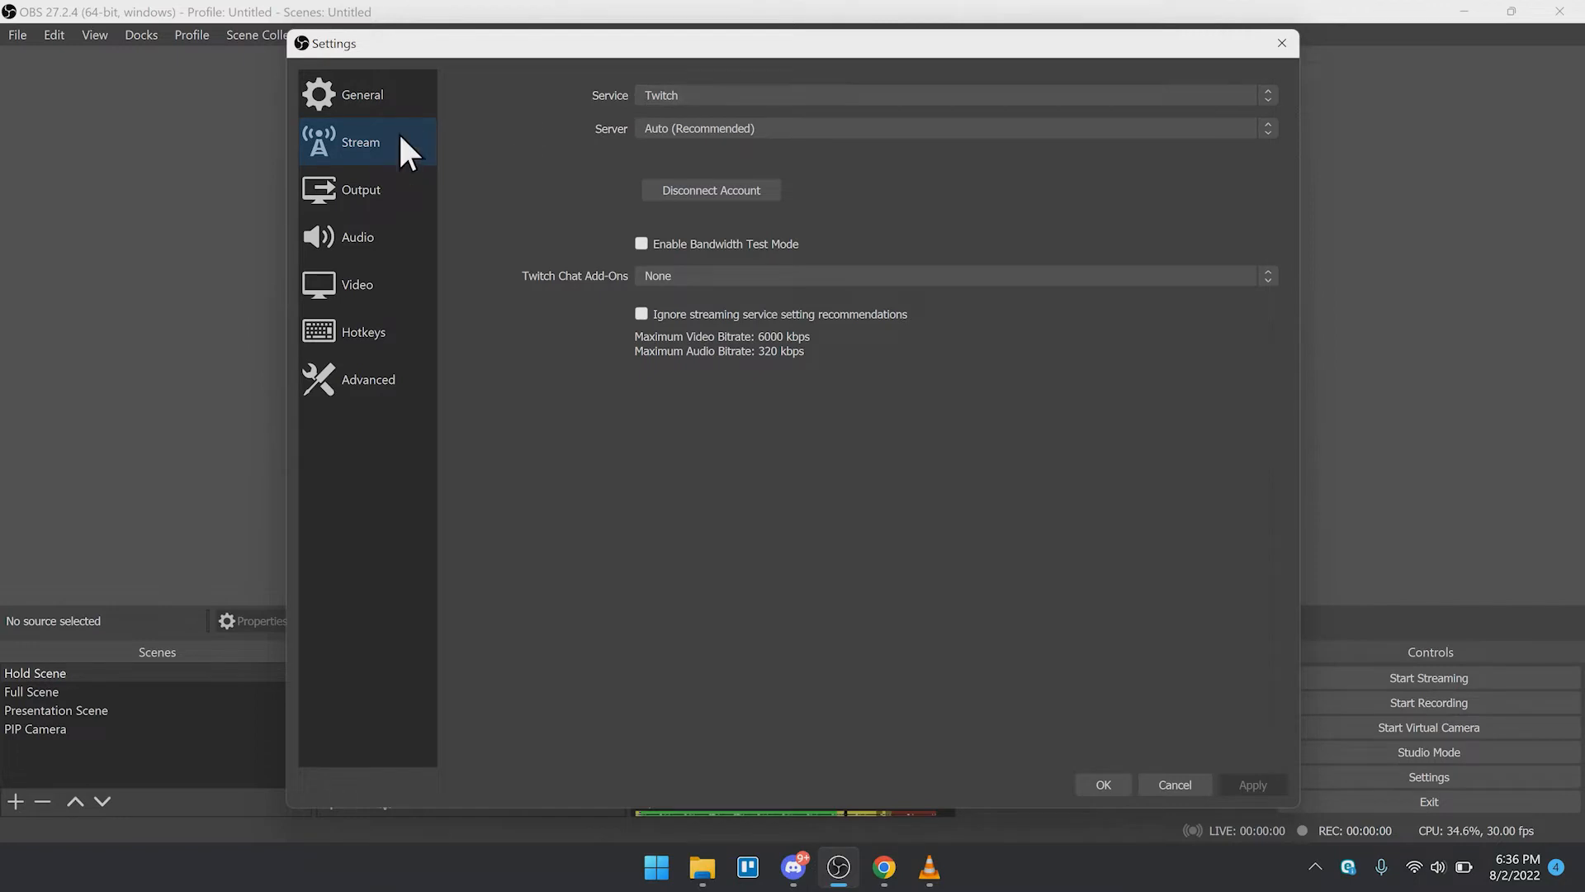
click(671, 96)
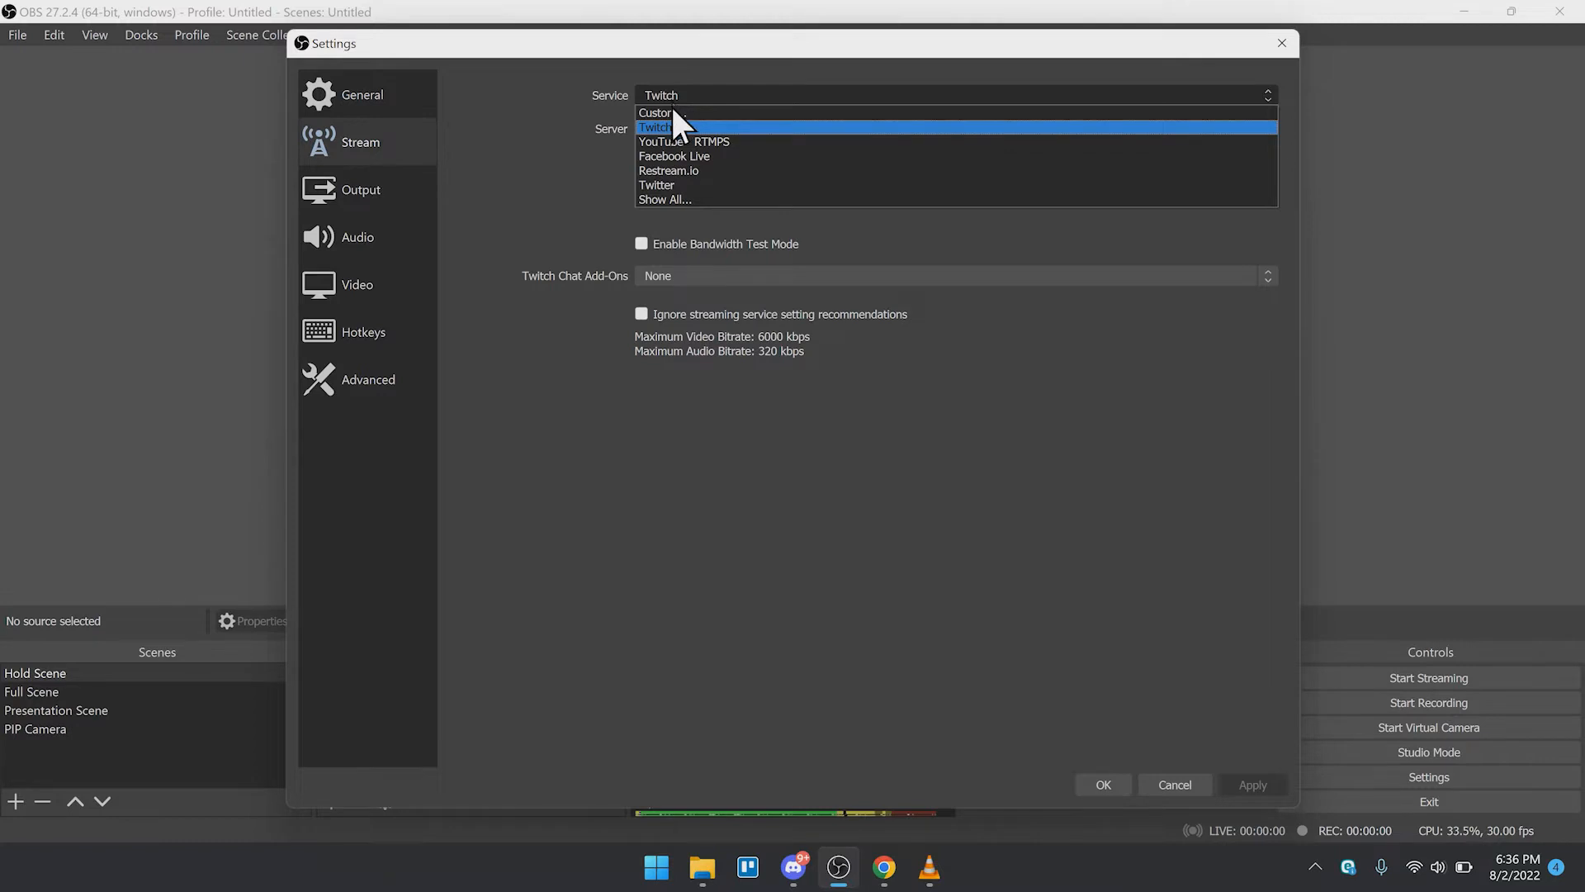
click(662, 199)
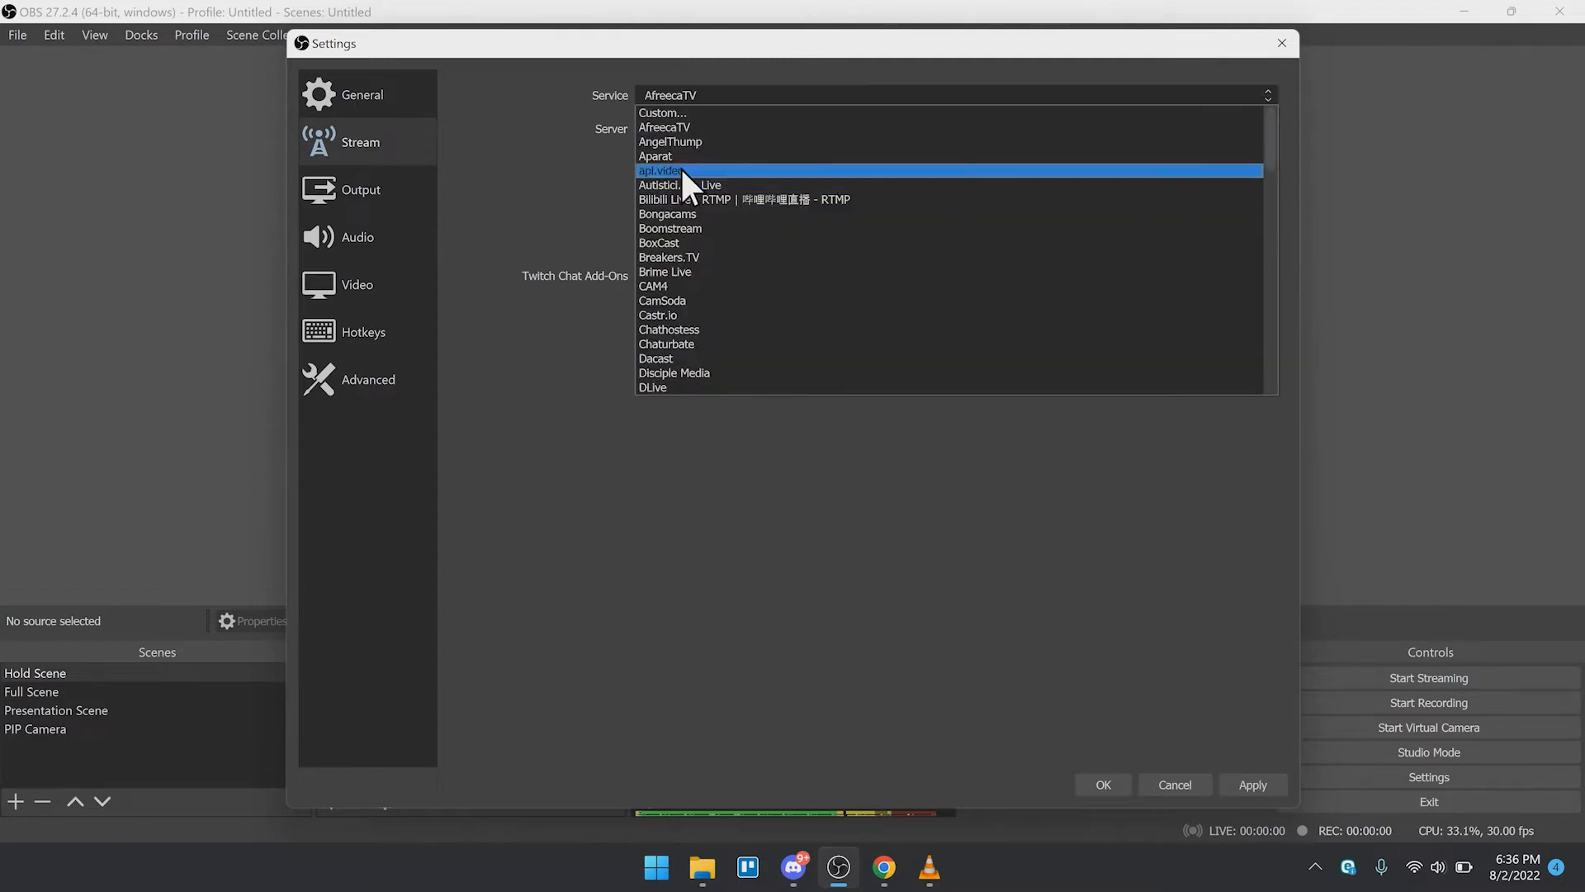
scroll(675, 215, down, 5)
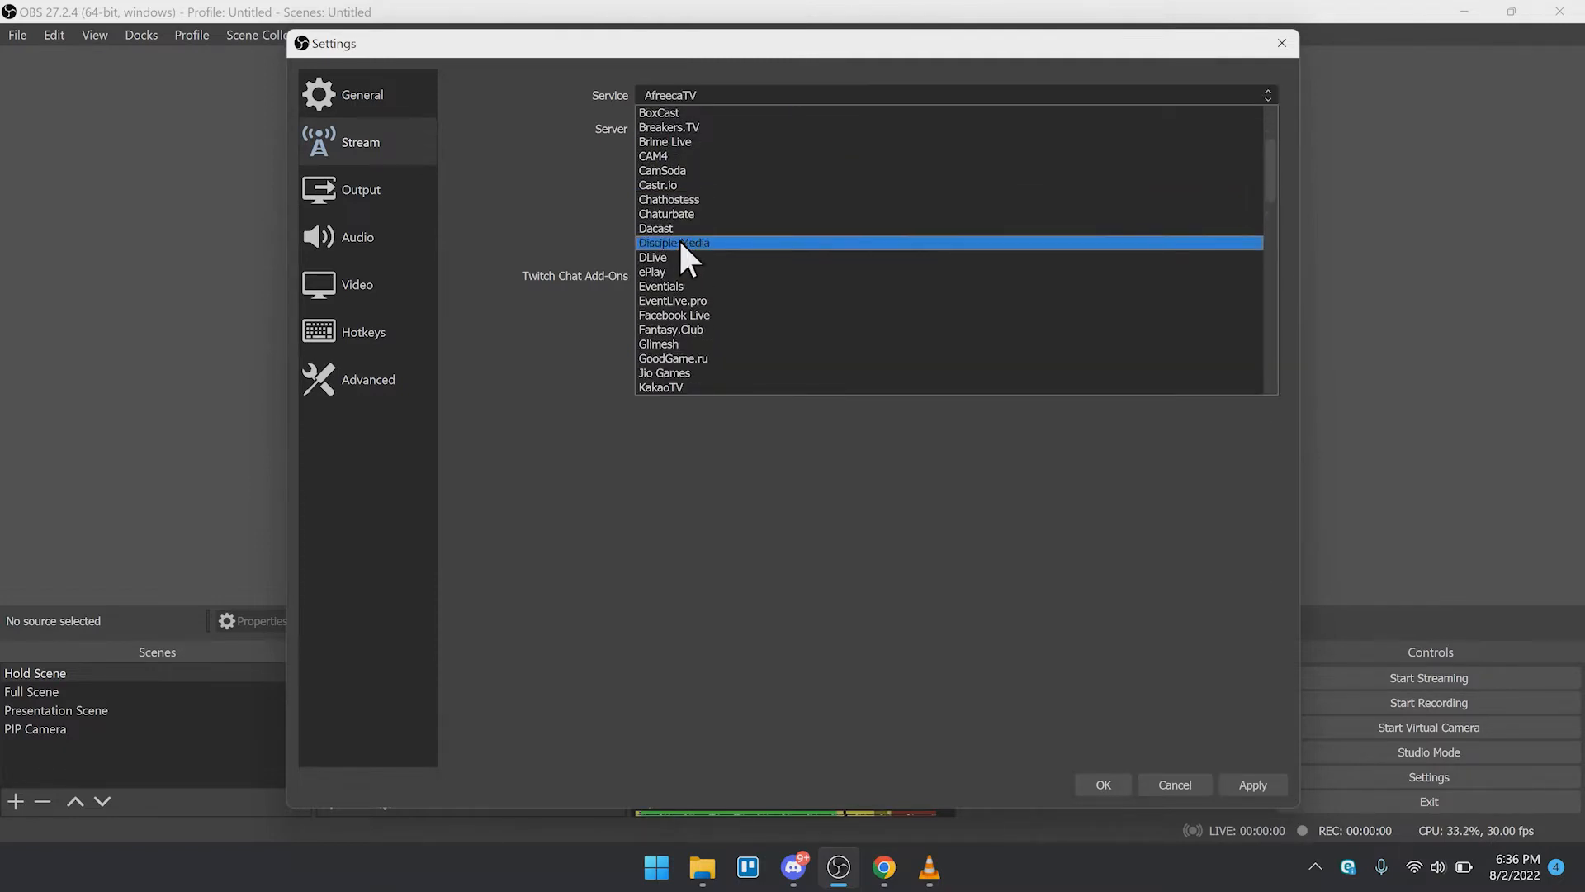
scroll(691, 260, down, 4)
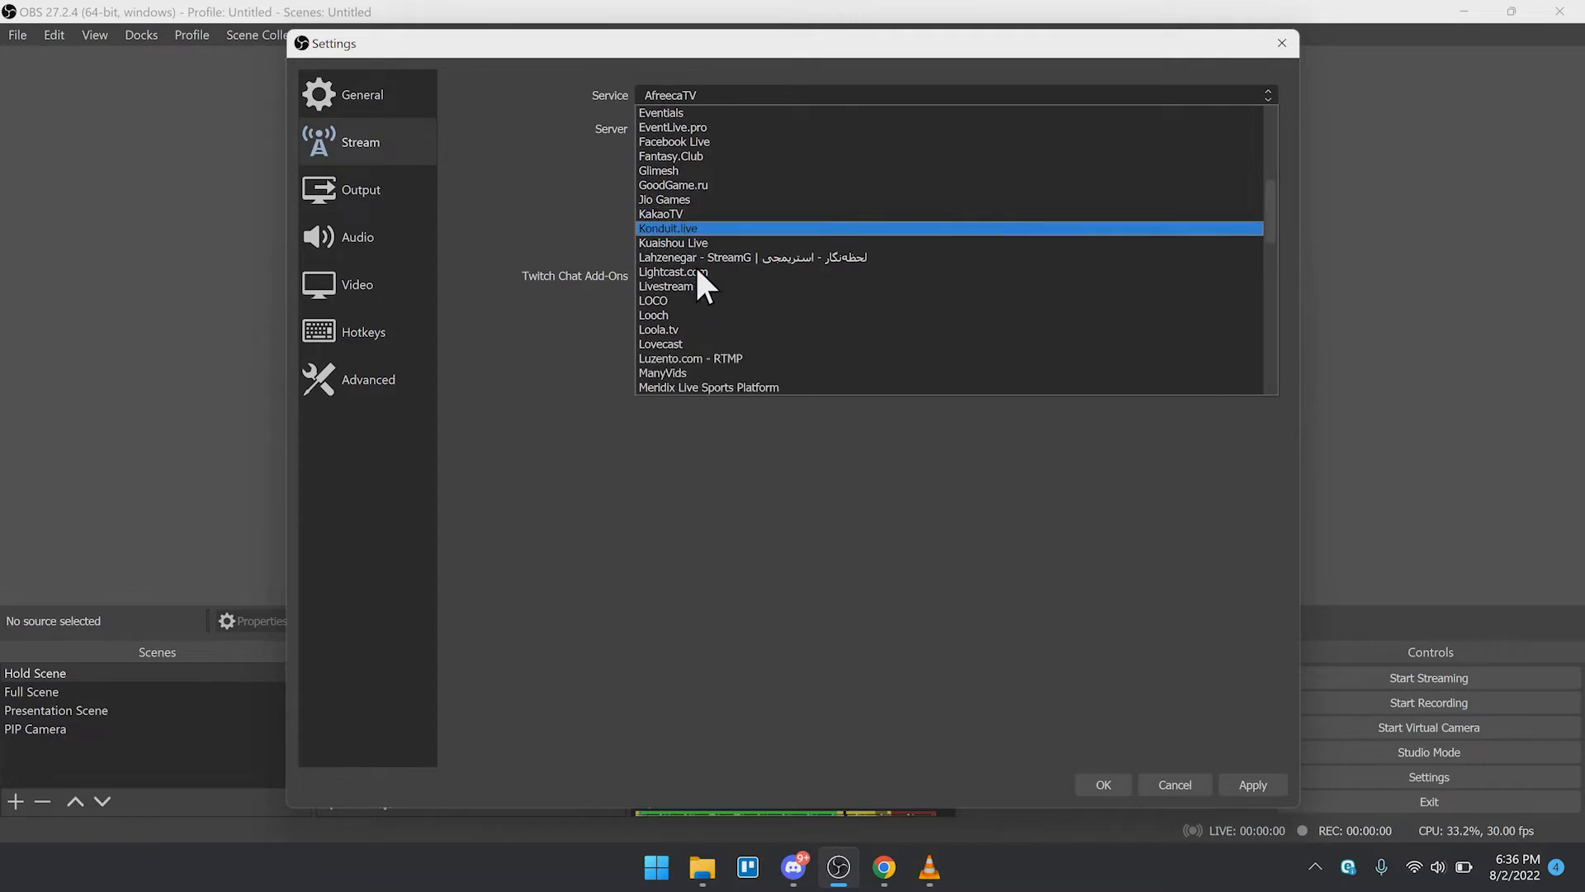
scroll(700, 265, down, 4)
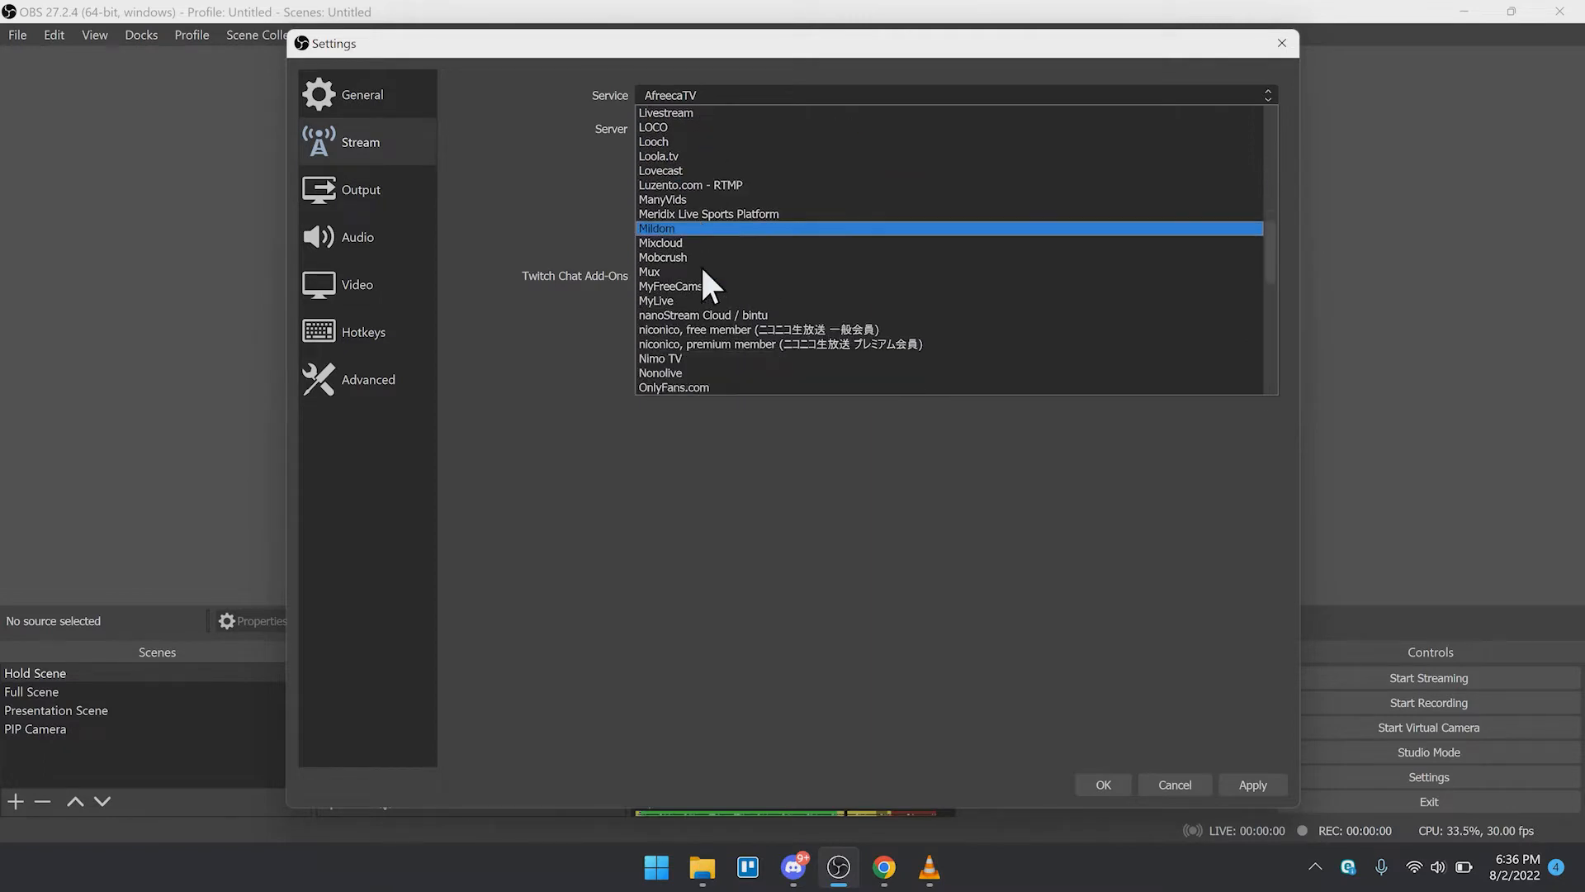
scroll(703, 272, down, 6)
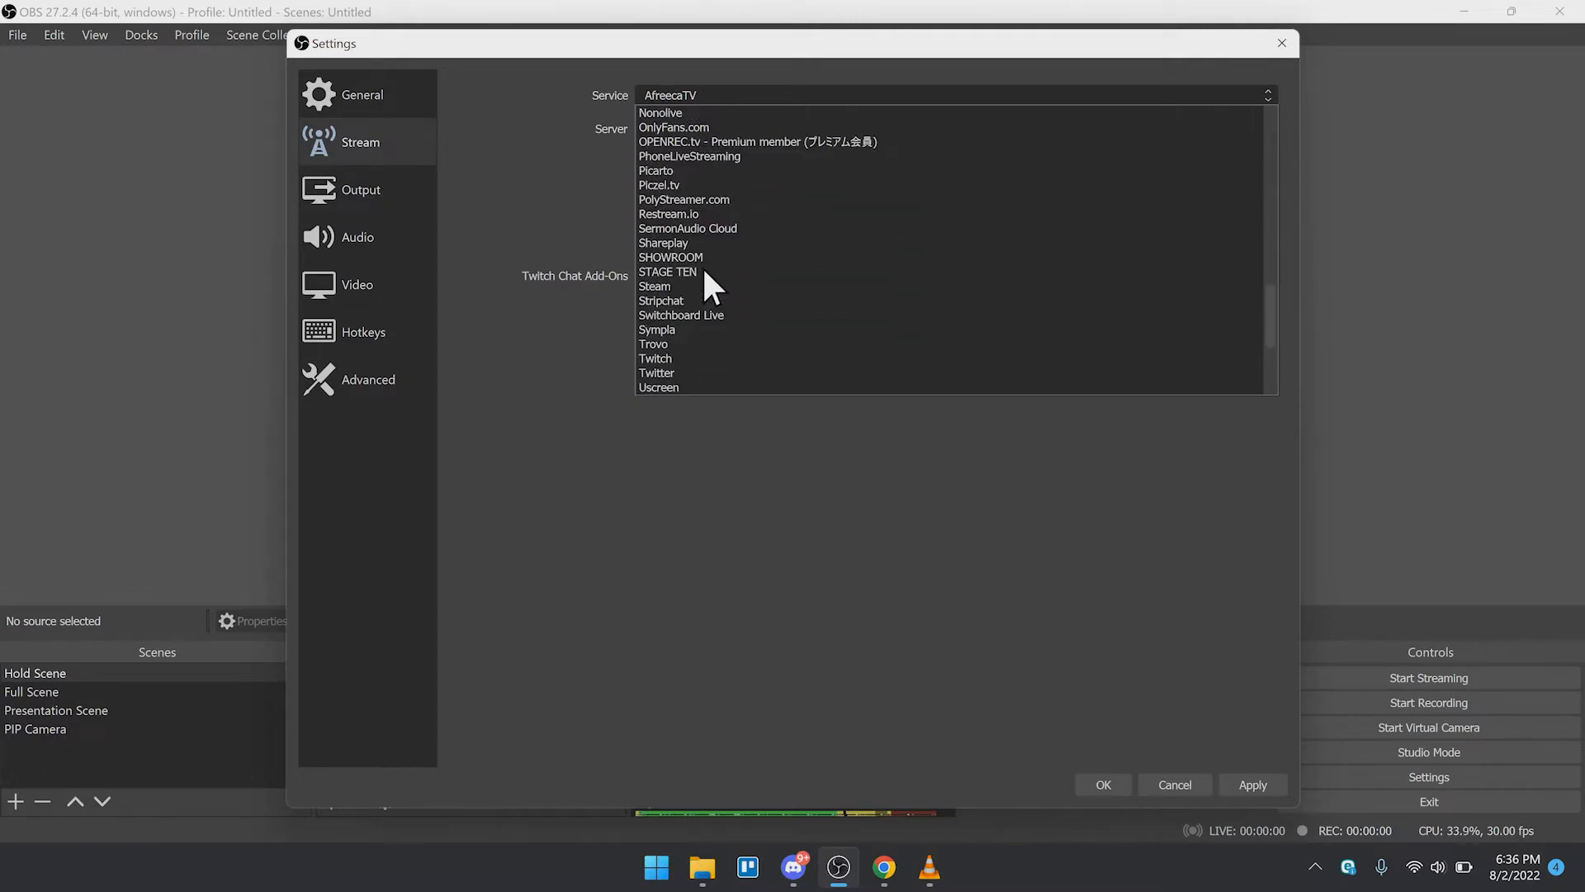
scroll(706, 274, down, 4)
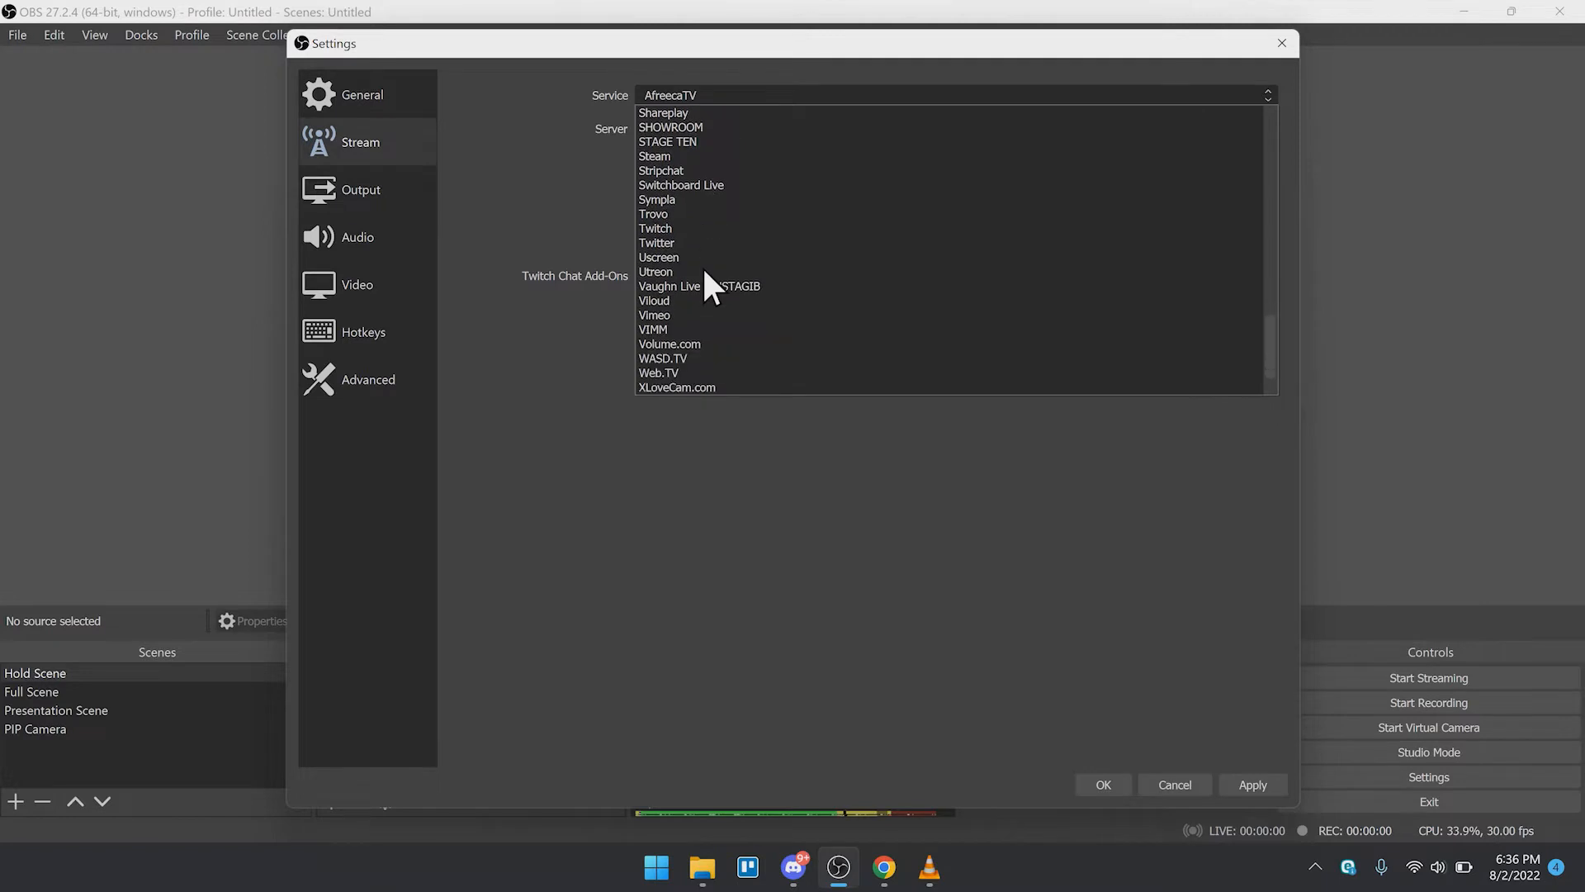
scroll(706, 274, down, 3)
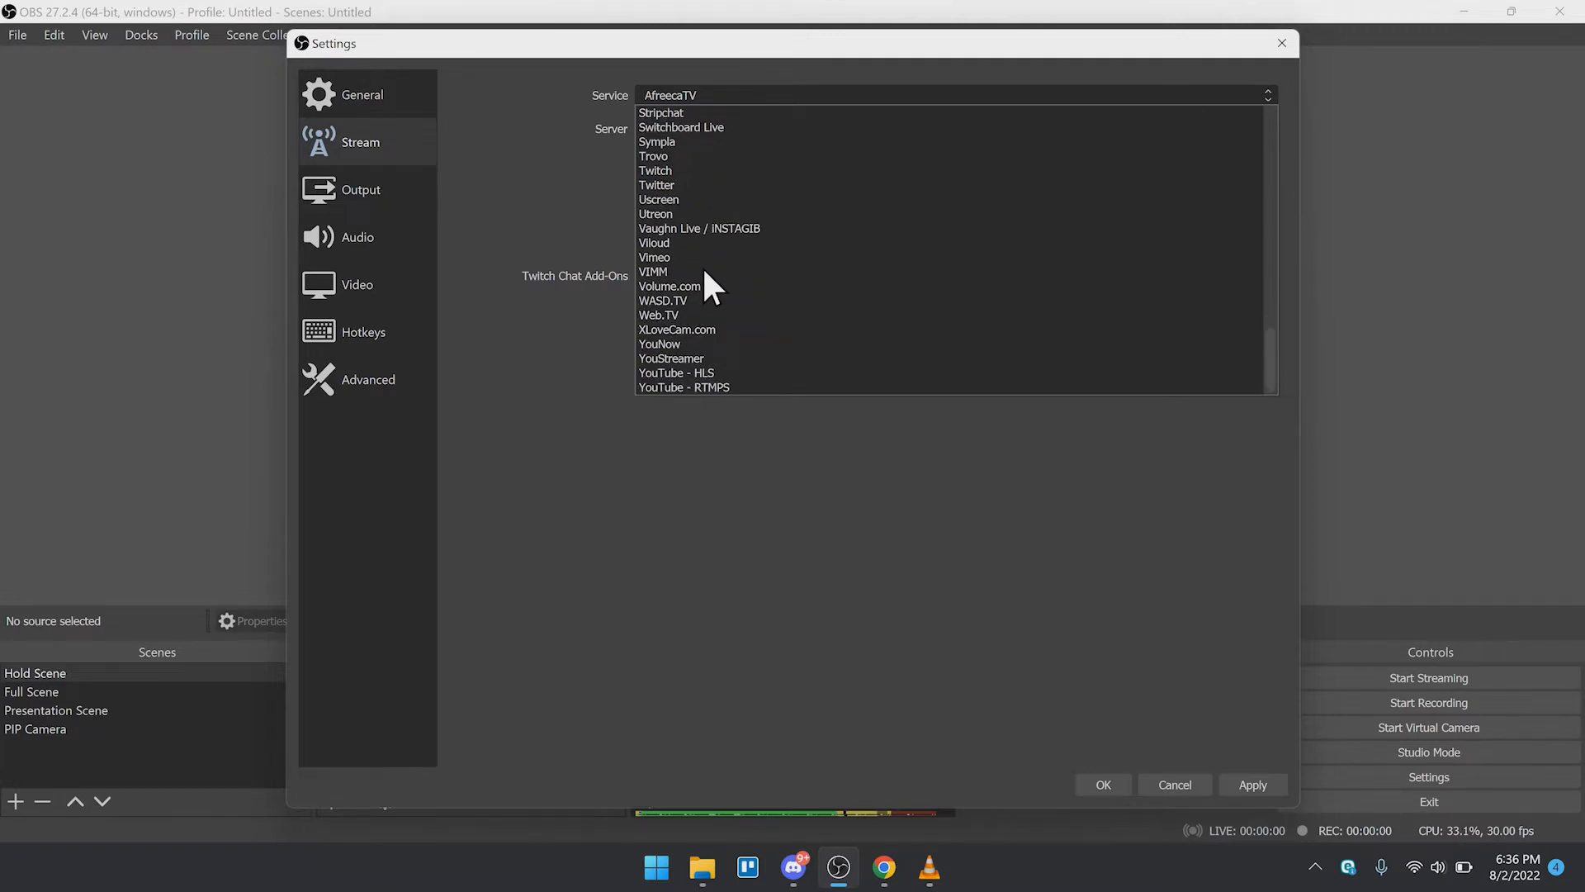
click(505, 193)
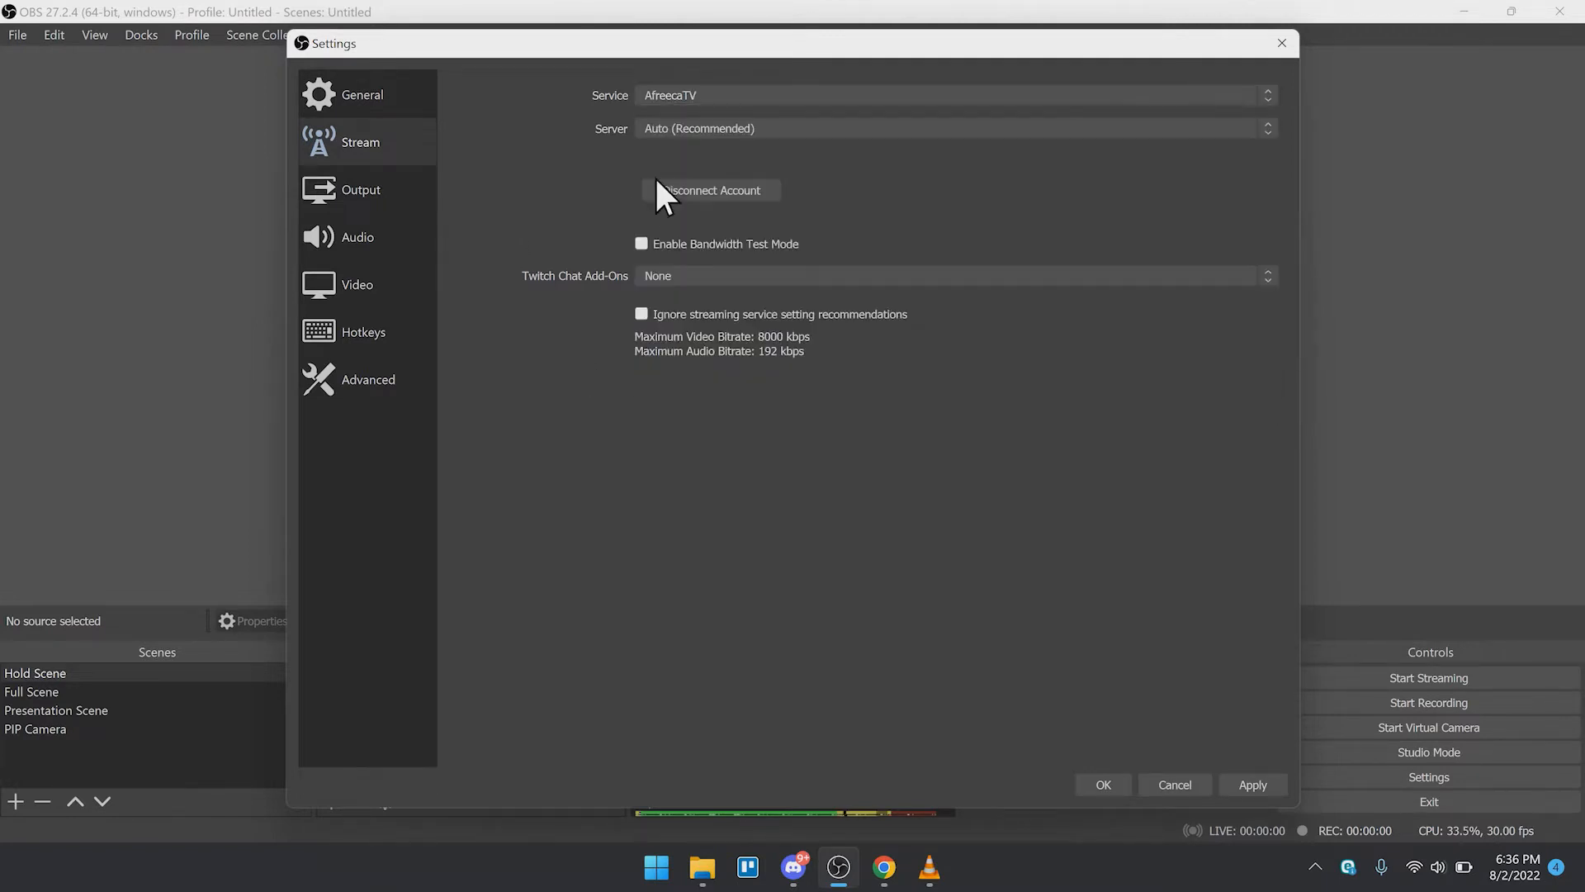
- Set the streaming service to Twitch and check the available Twitch chat add-ons, leaving them at None
click(680, 93)
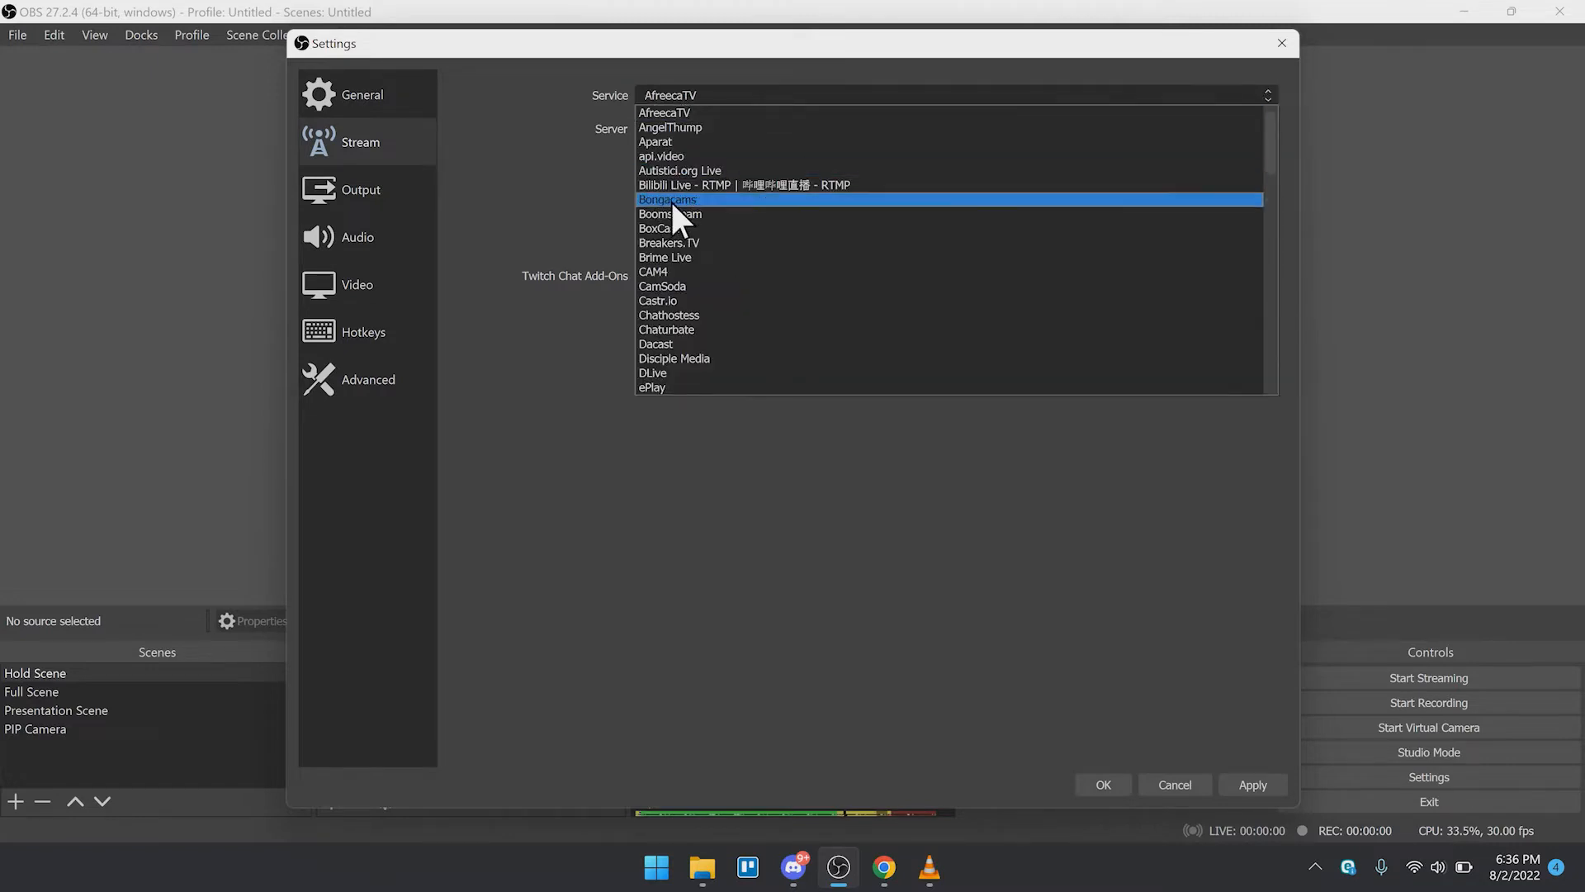
scroll(670, 200, down, 15)
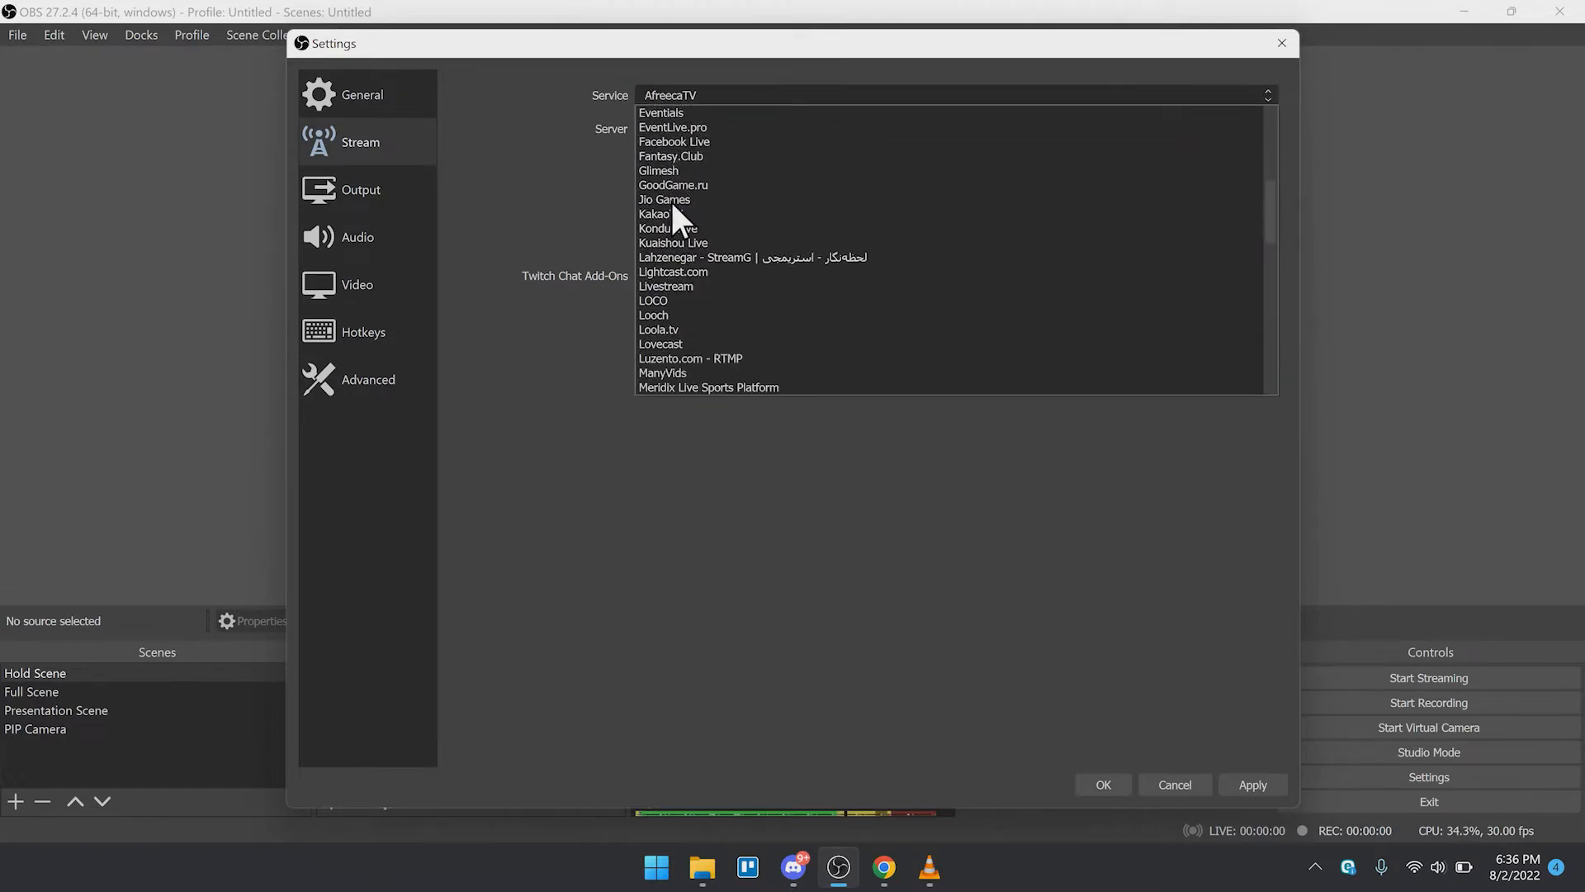
scroll(670, 200, up, 15)
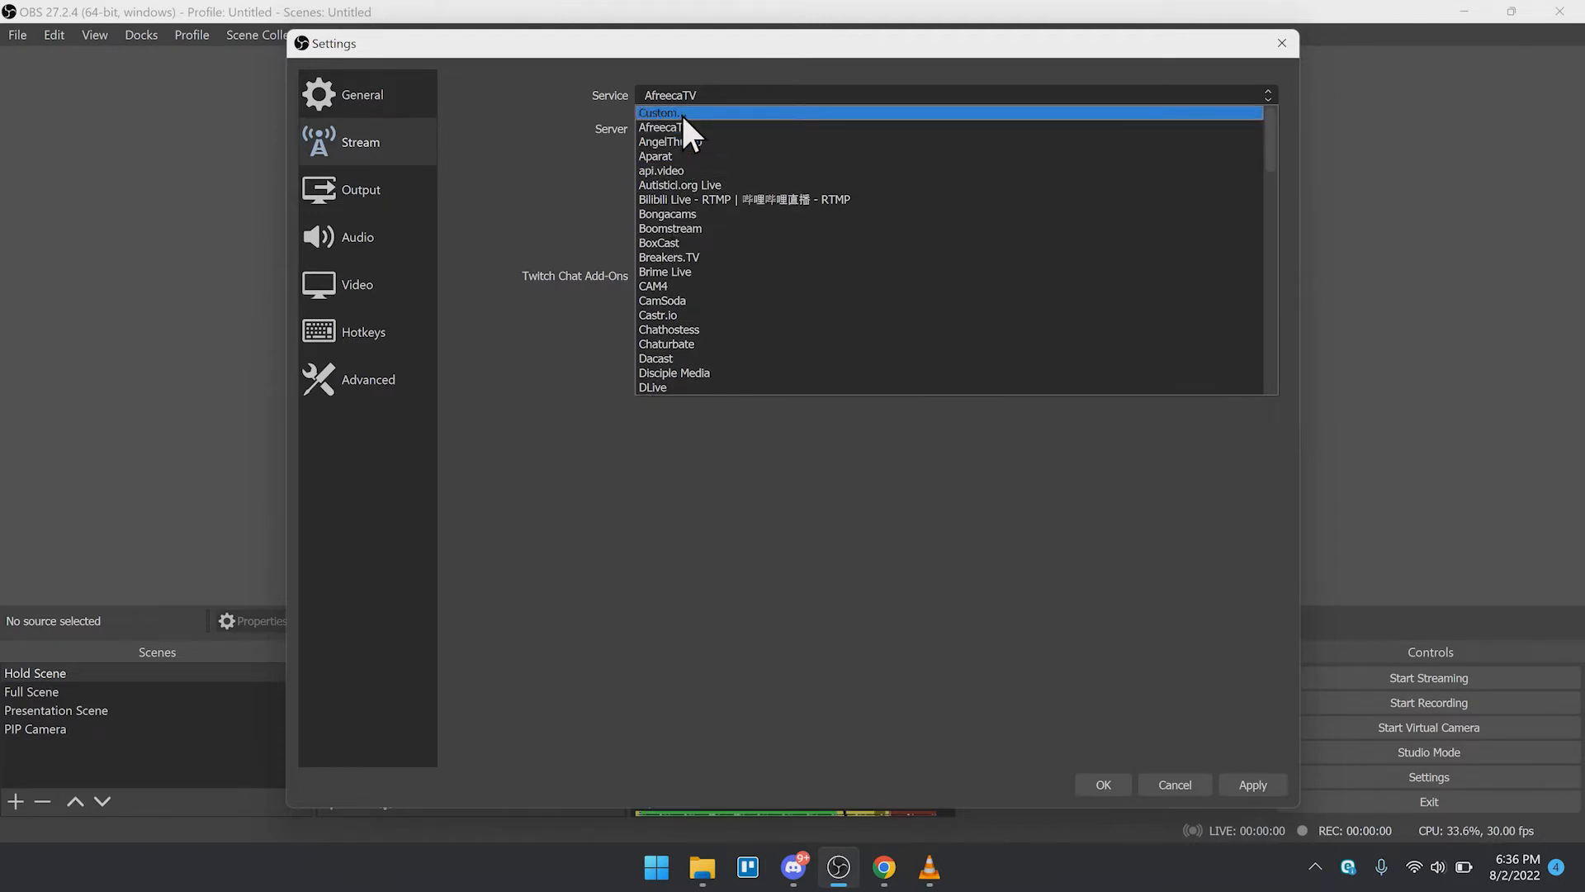
scroll(679, 161, down, 16)
scroll(677, 172, down, 11)
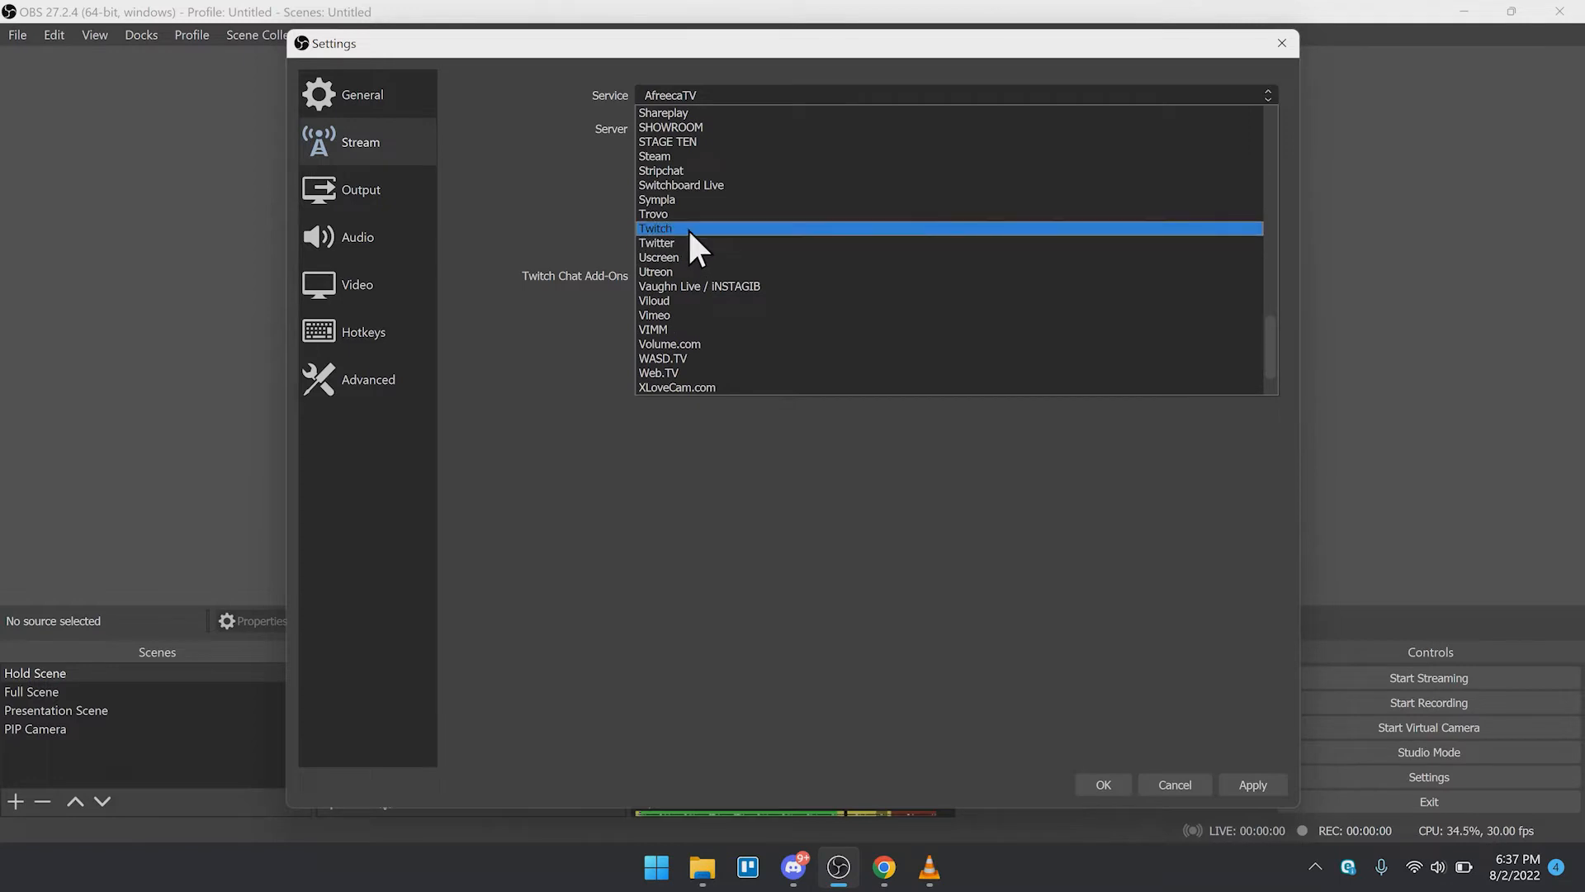
click(687, 228)
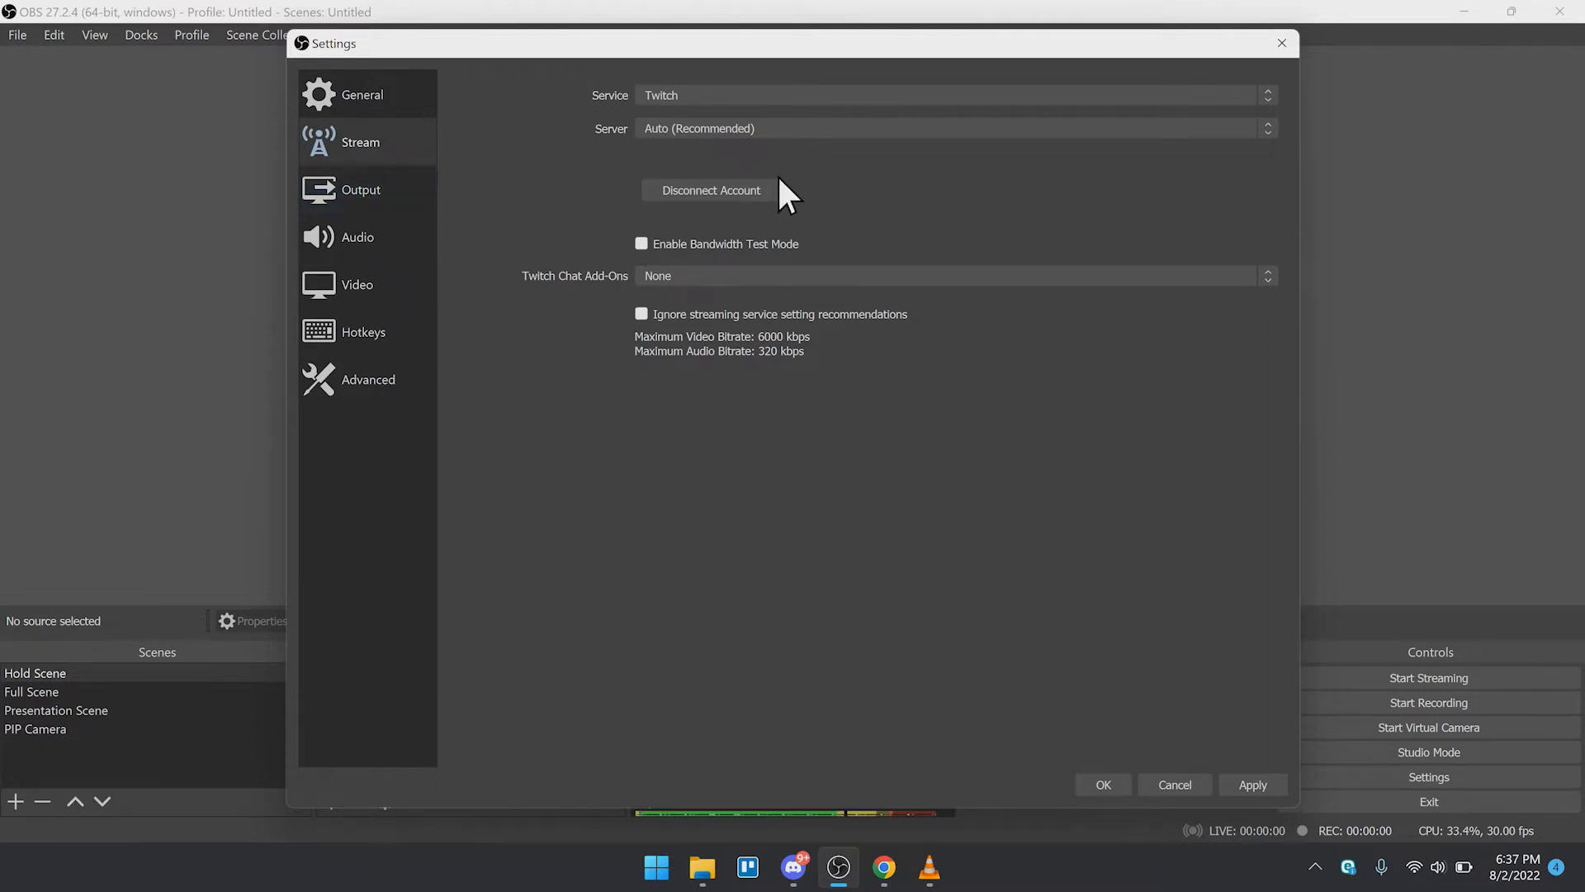
click(666, 282)
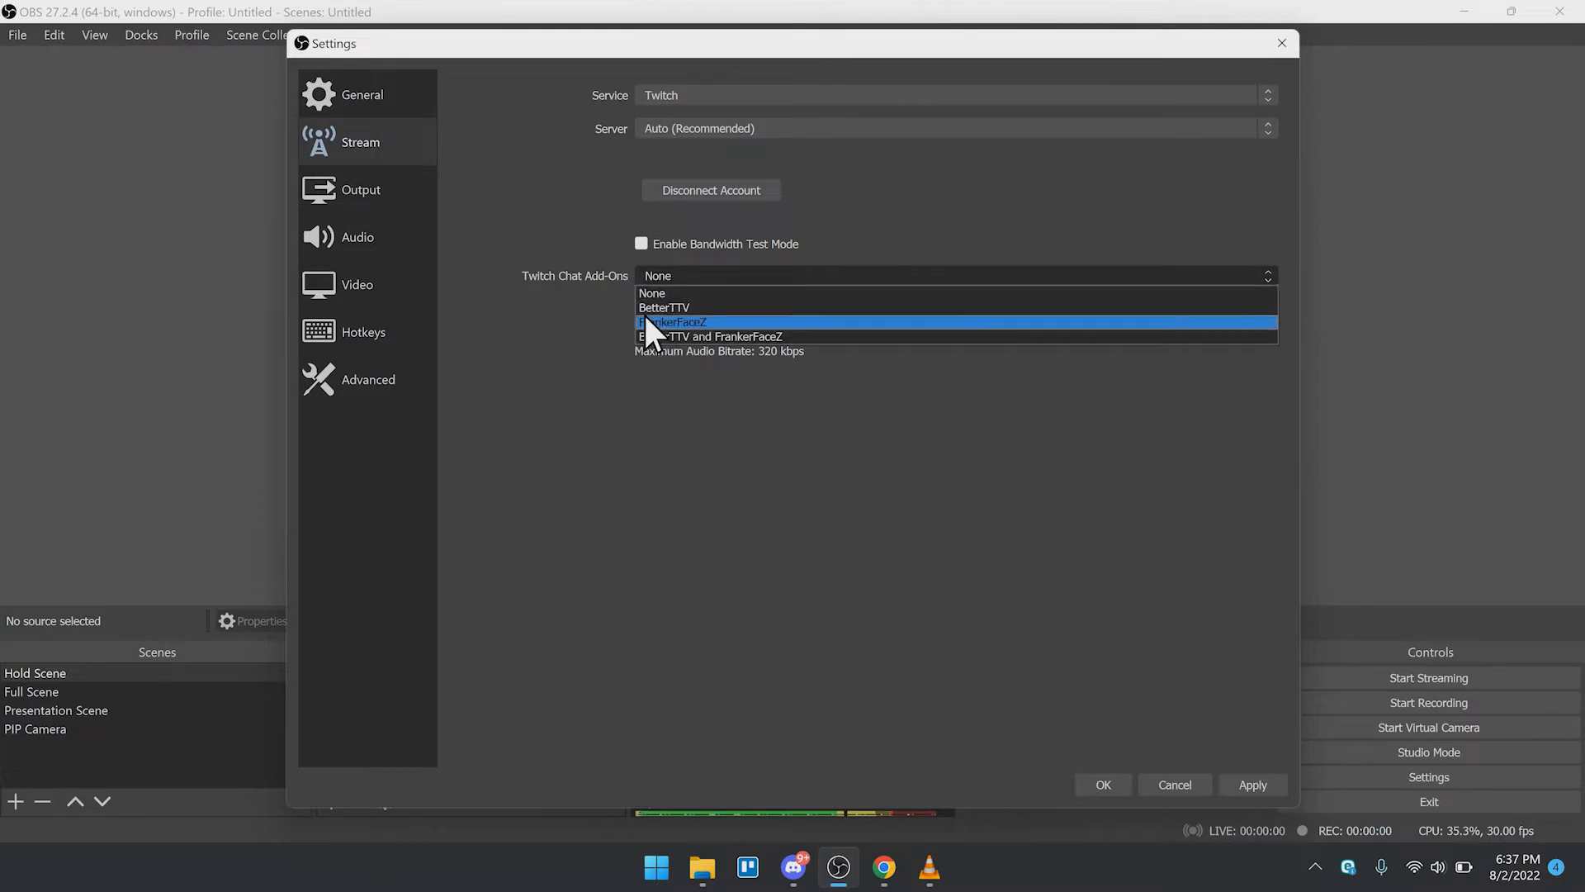
click(588, 295)
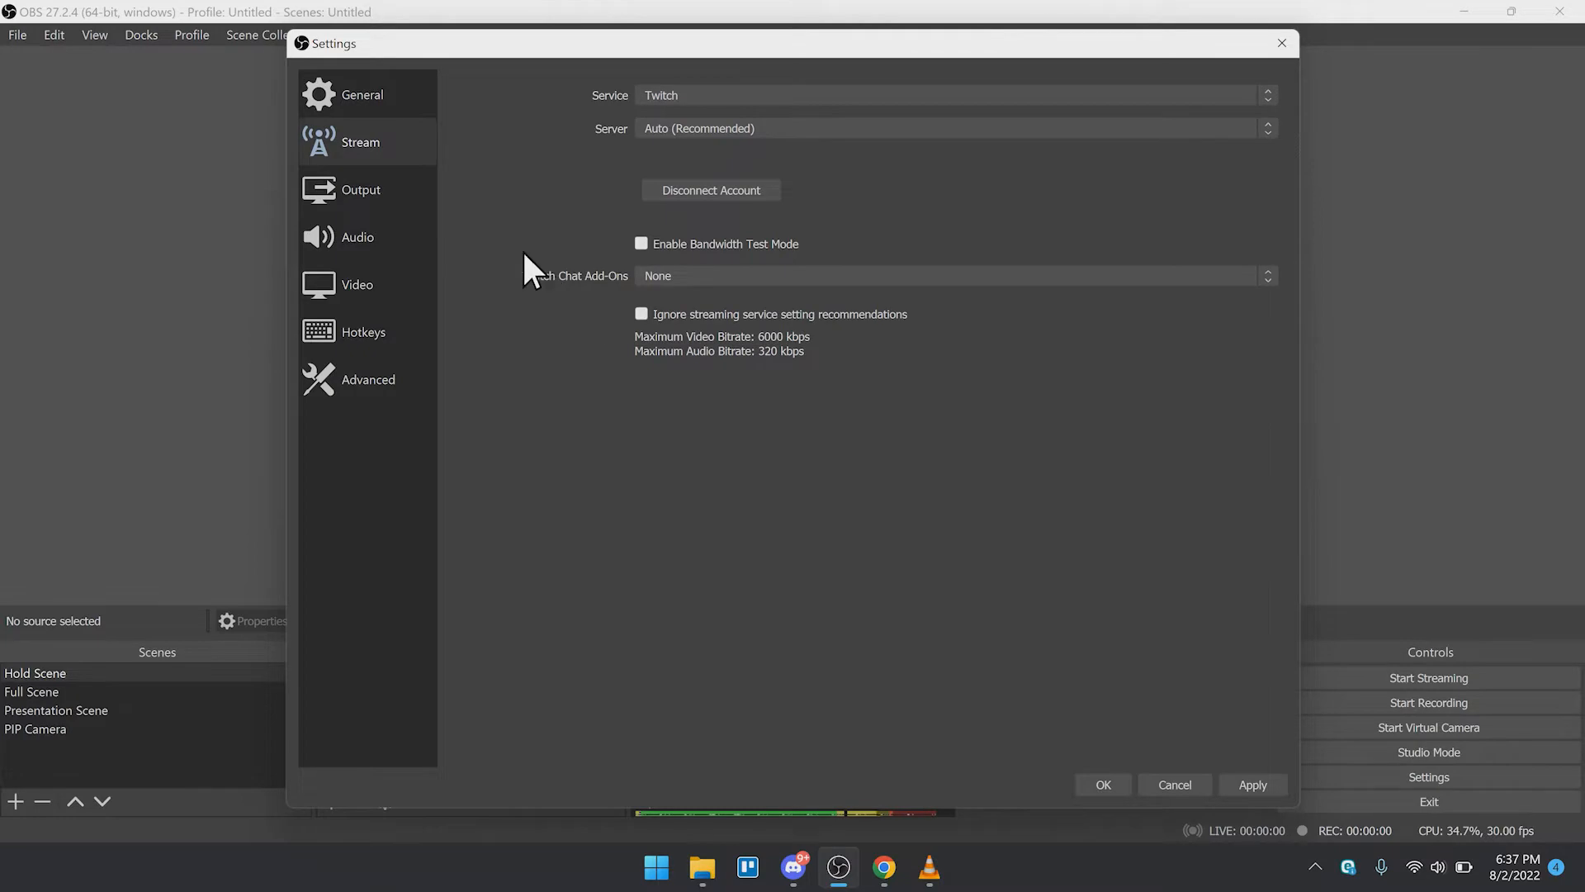
- Choose NVIDIA NVENC H.264 (new) as the encoder in the streaming output settings
click(389, 194)
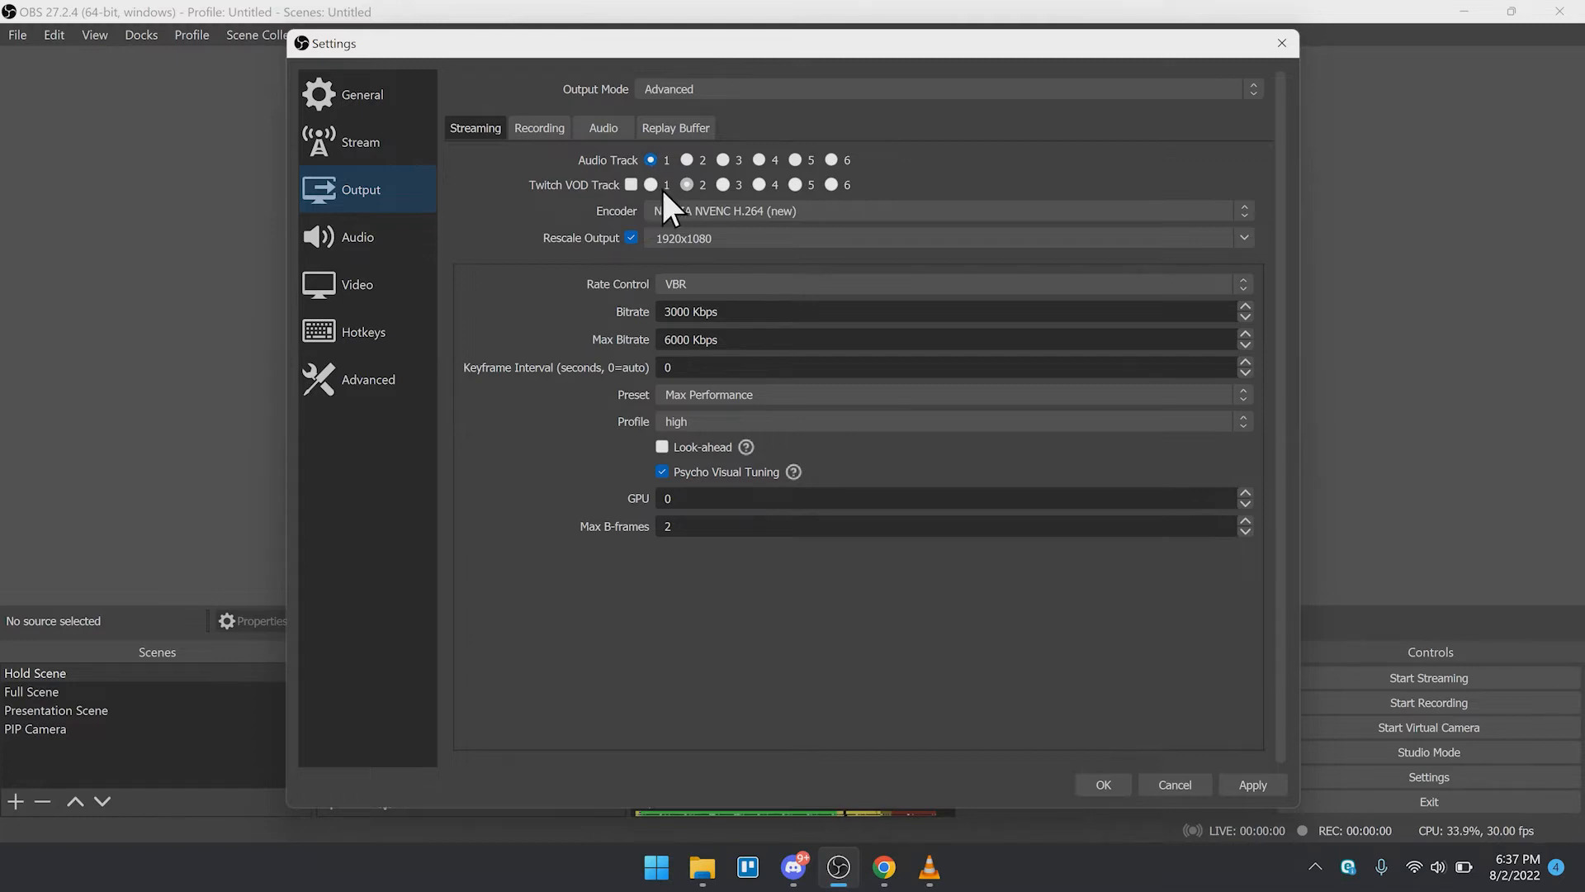
click(667, 216)
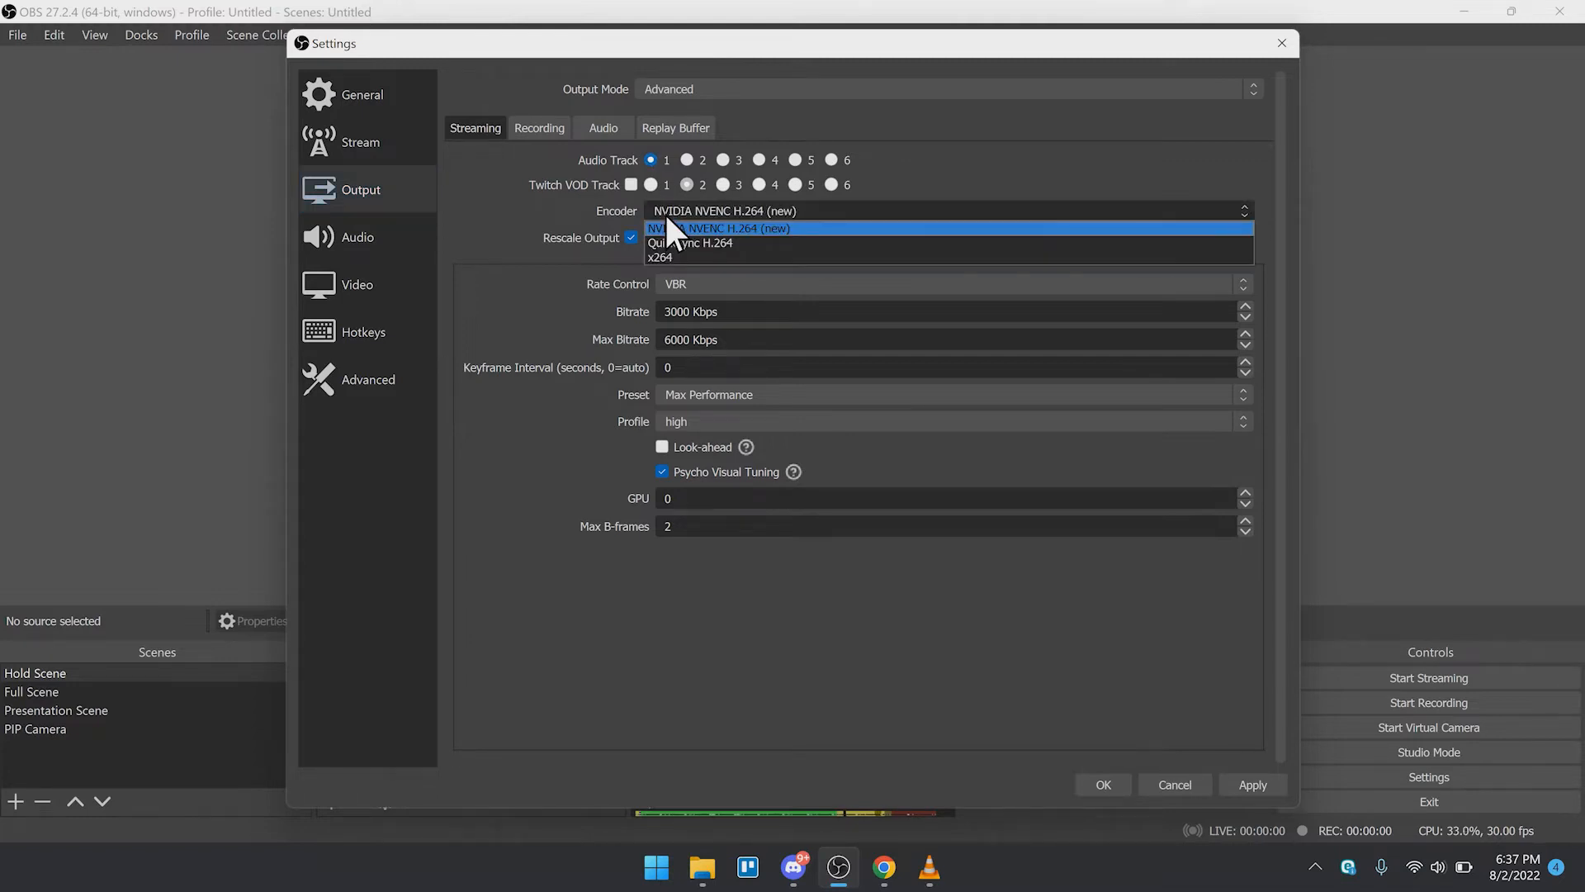
click(682, 229)
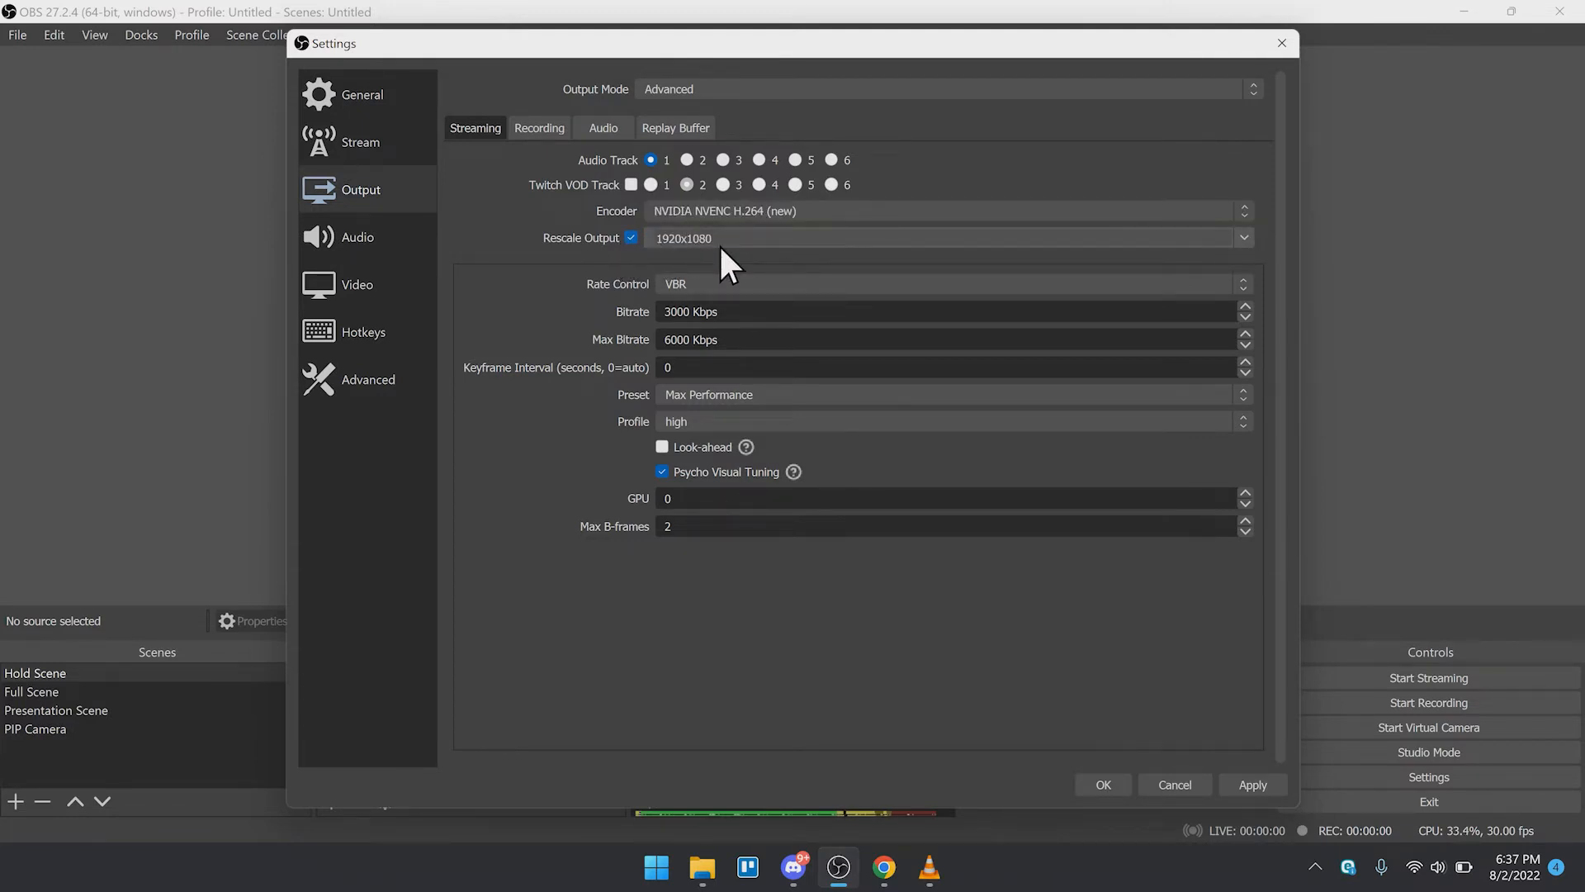
- Keep Rescale Output enabled for the stream and select VBR as its rate control
click(632, 238)
click(632, 238)
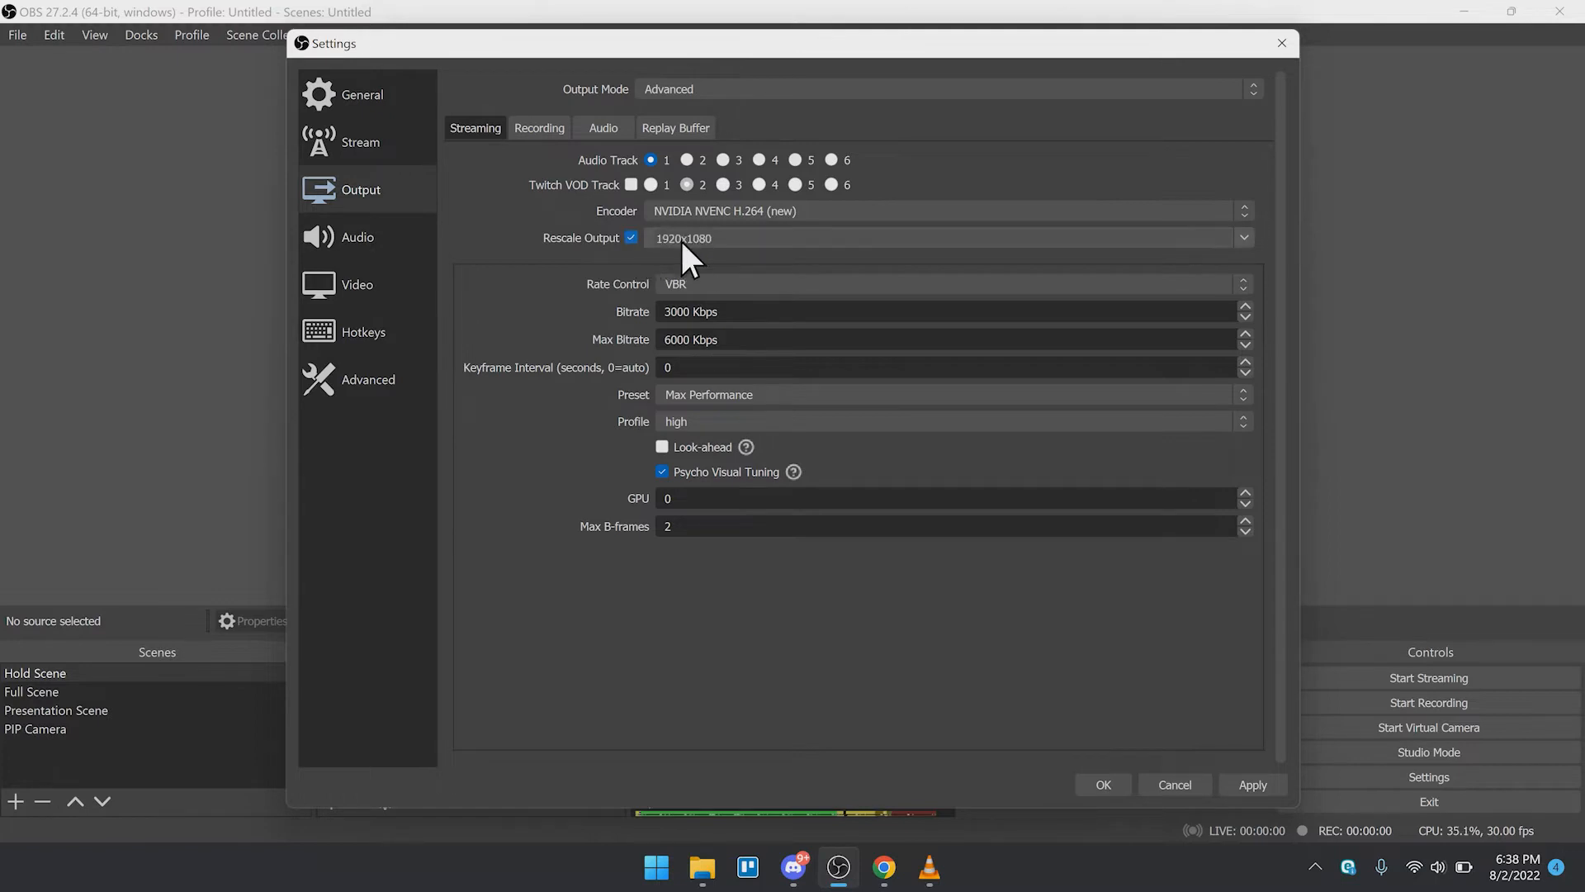
click(691, 284)
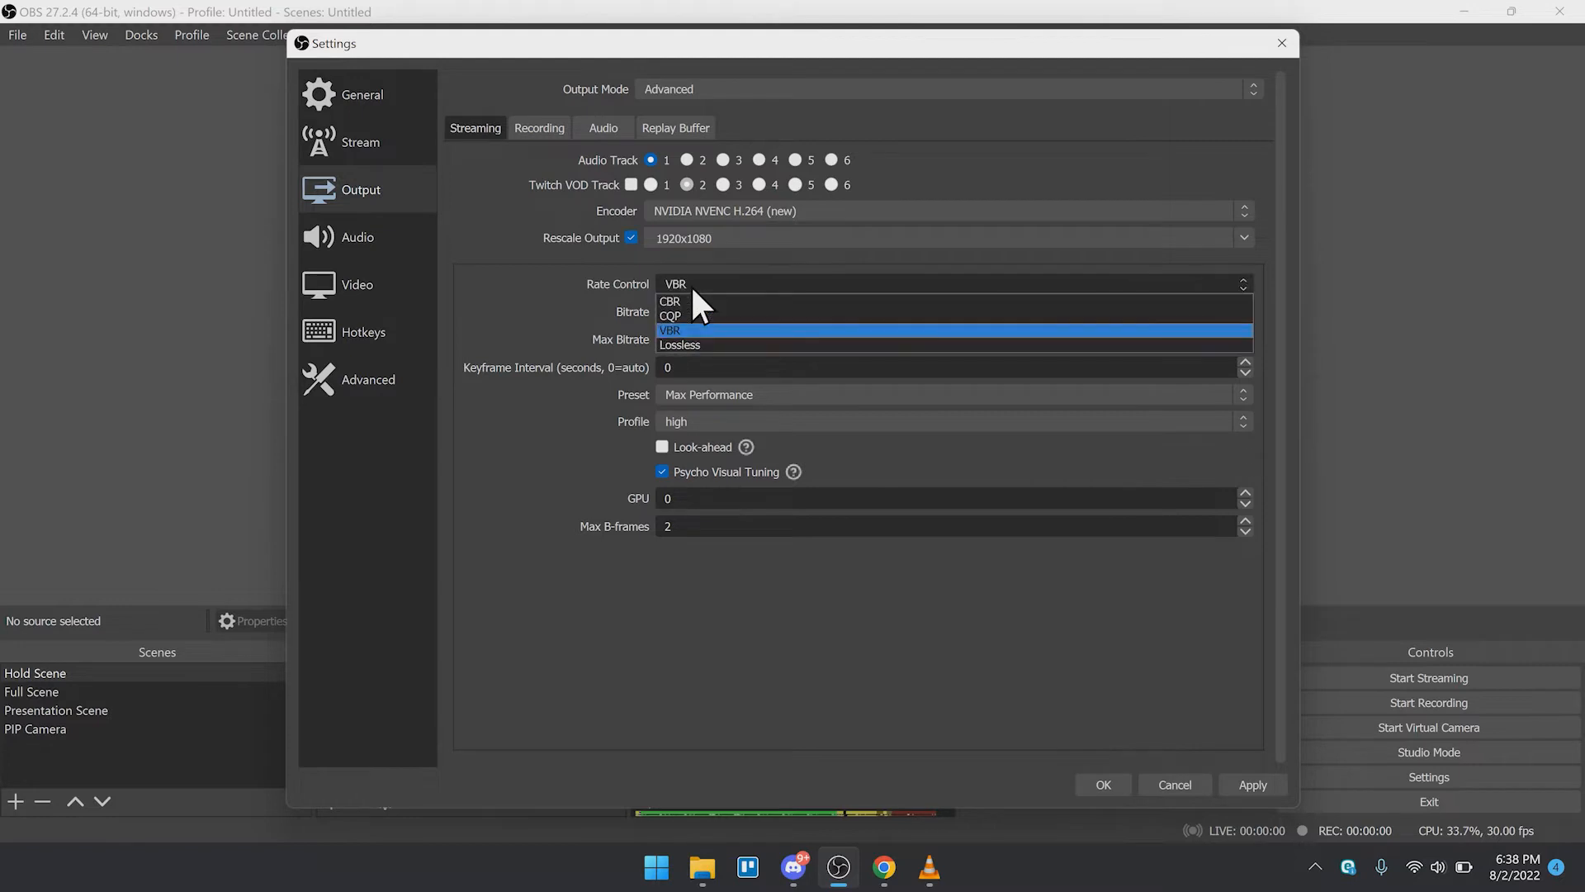
click(691, 331)
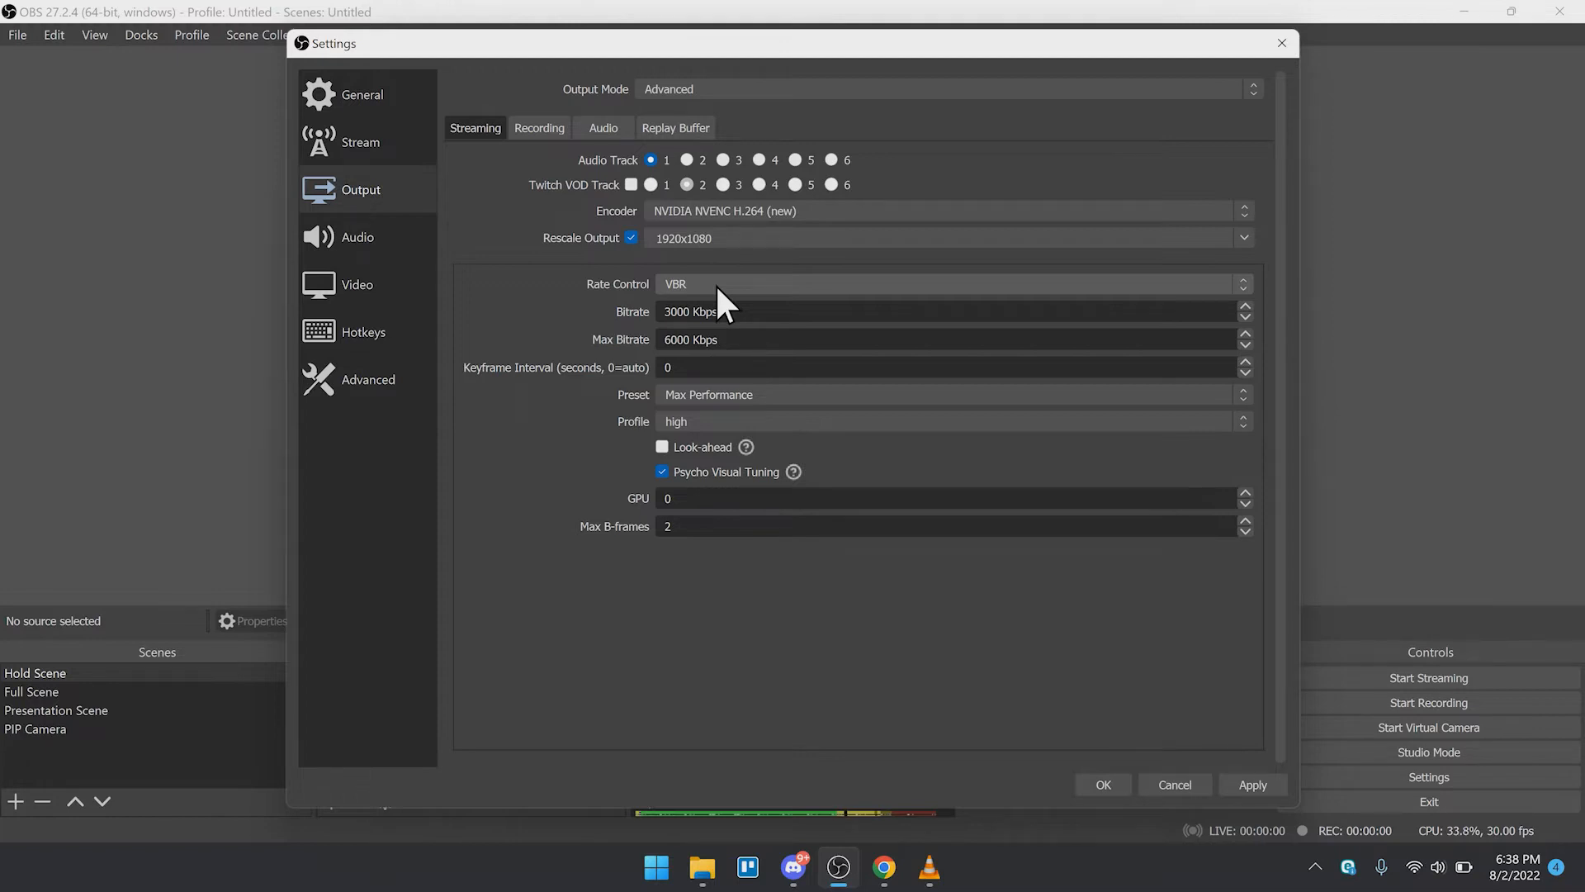
- Switch to Chrome and look up the video bitrate range for 1080p in YouTube Help's live encoder settings article
click(880, 859)
scroll(607, 289, up, 15)
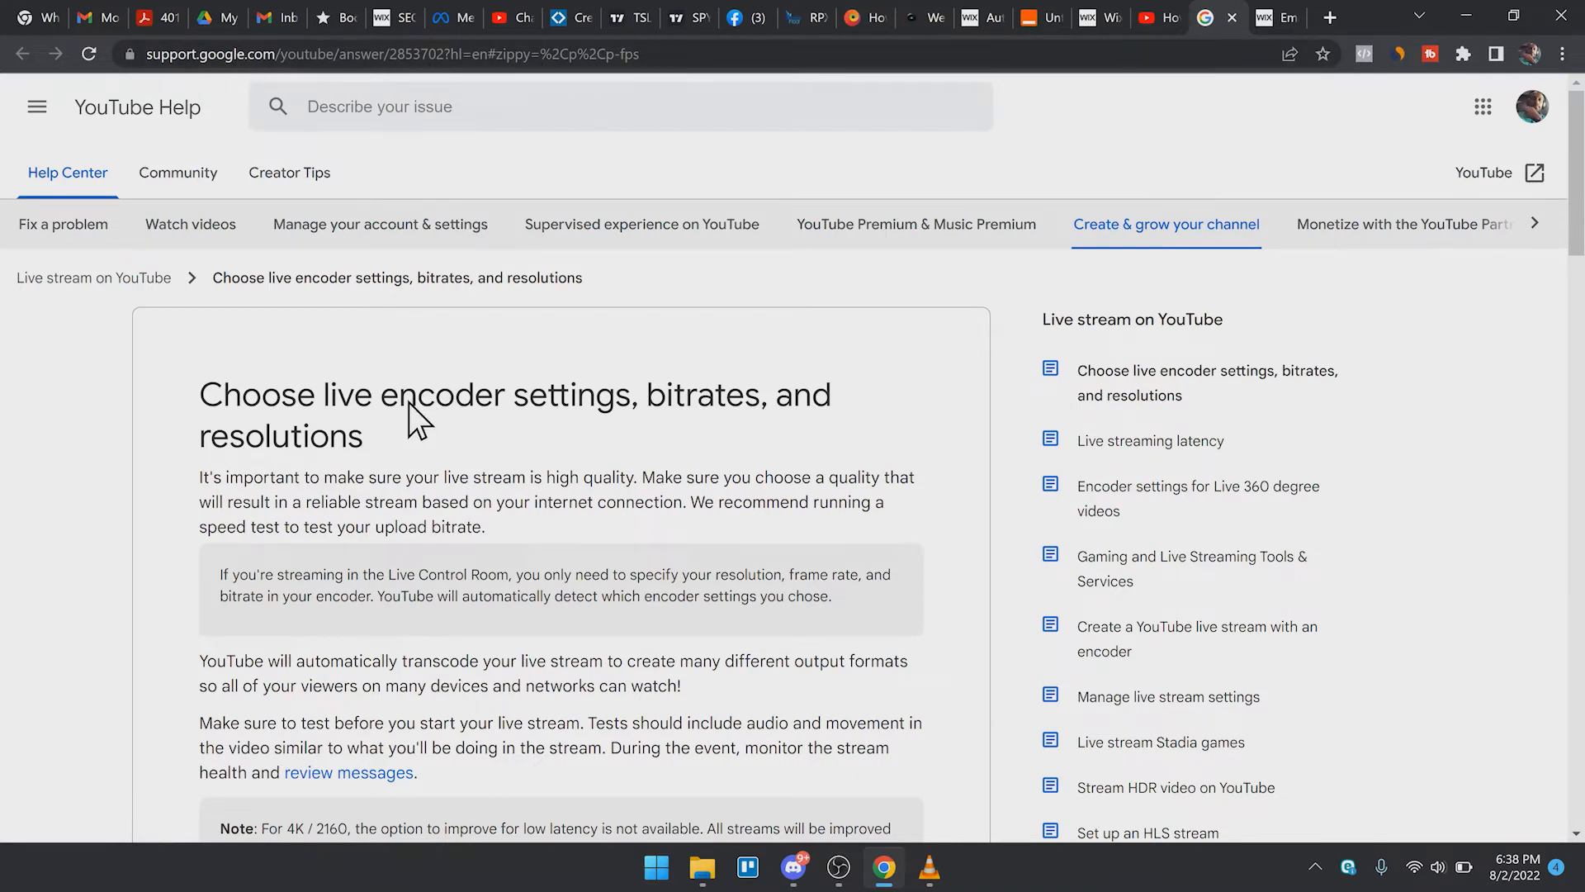
scroll(409, 402, down, 8)
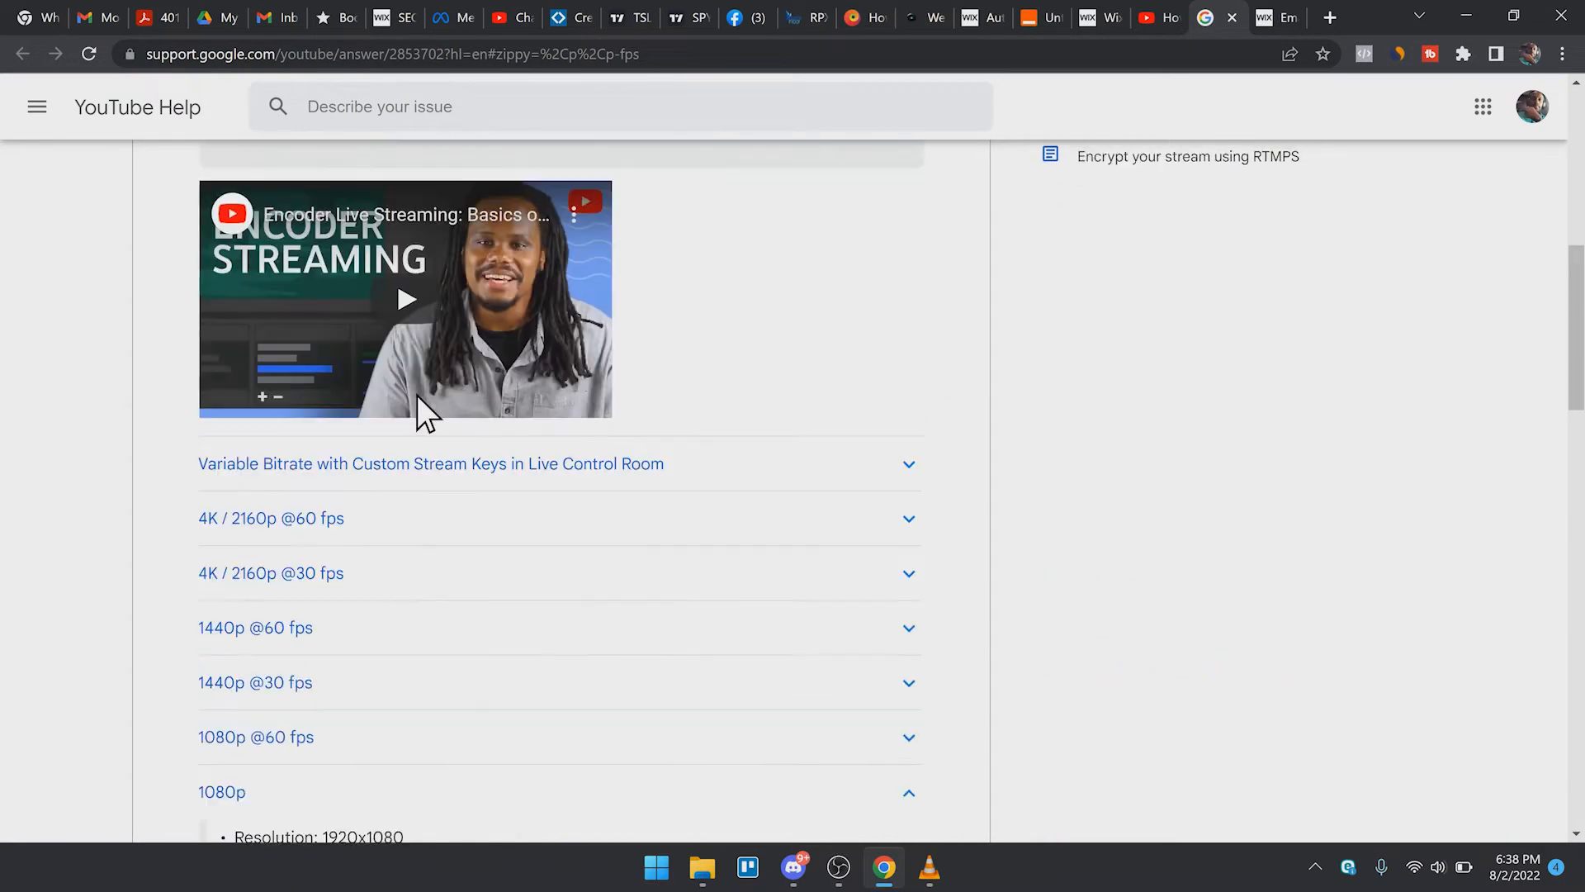
scroll(418, 395, down, 4)
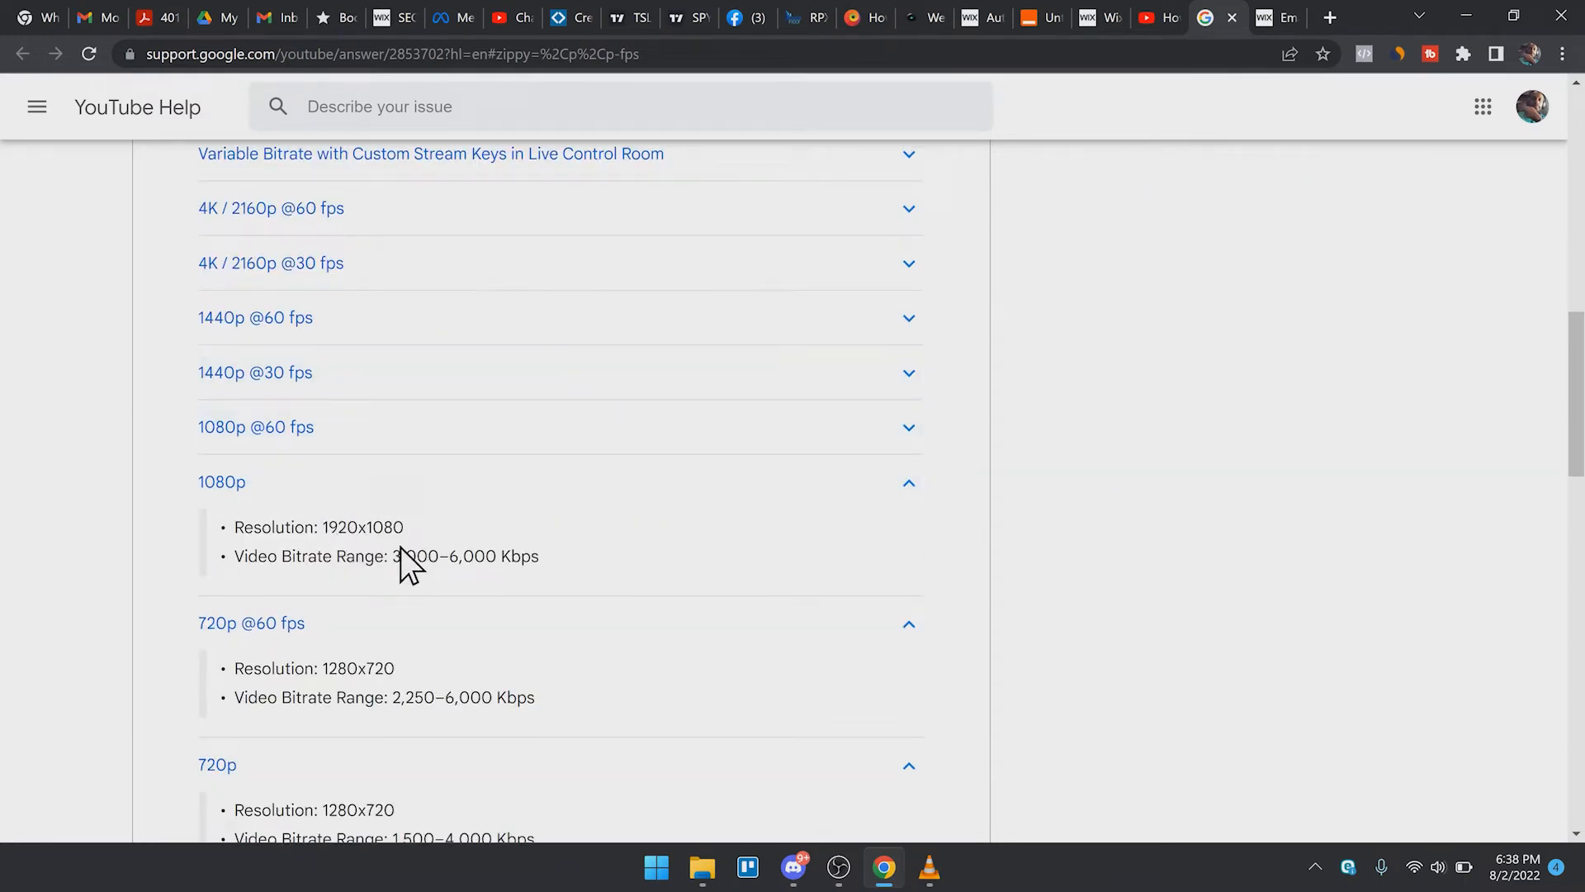
drag(394, 557, 538, 557)
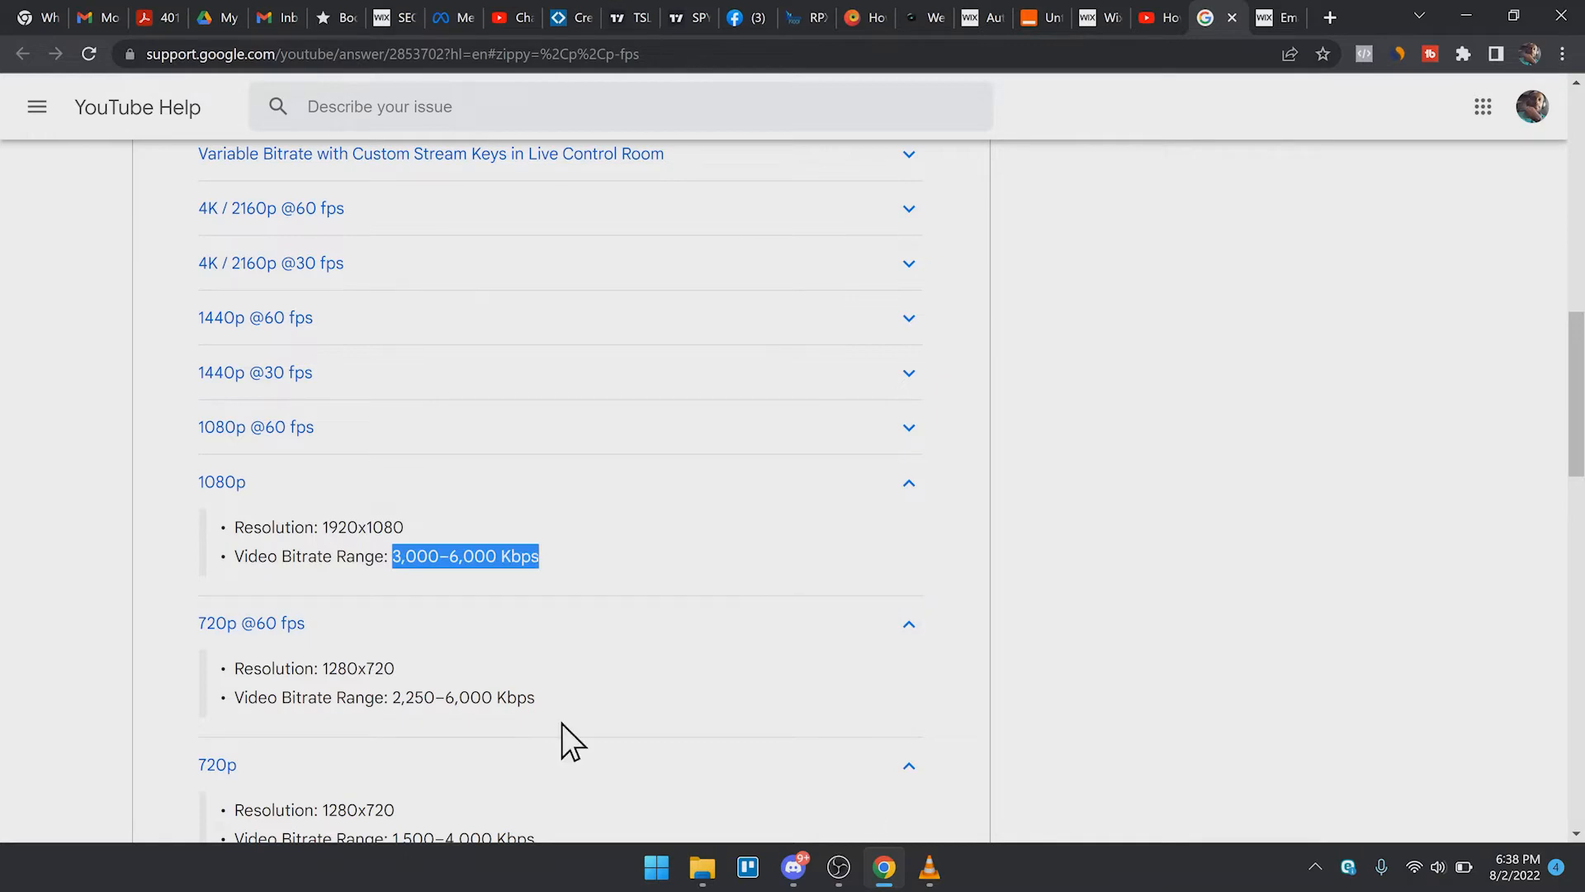
scroll(417, 636, down, 1)
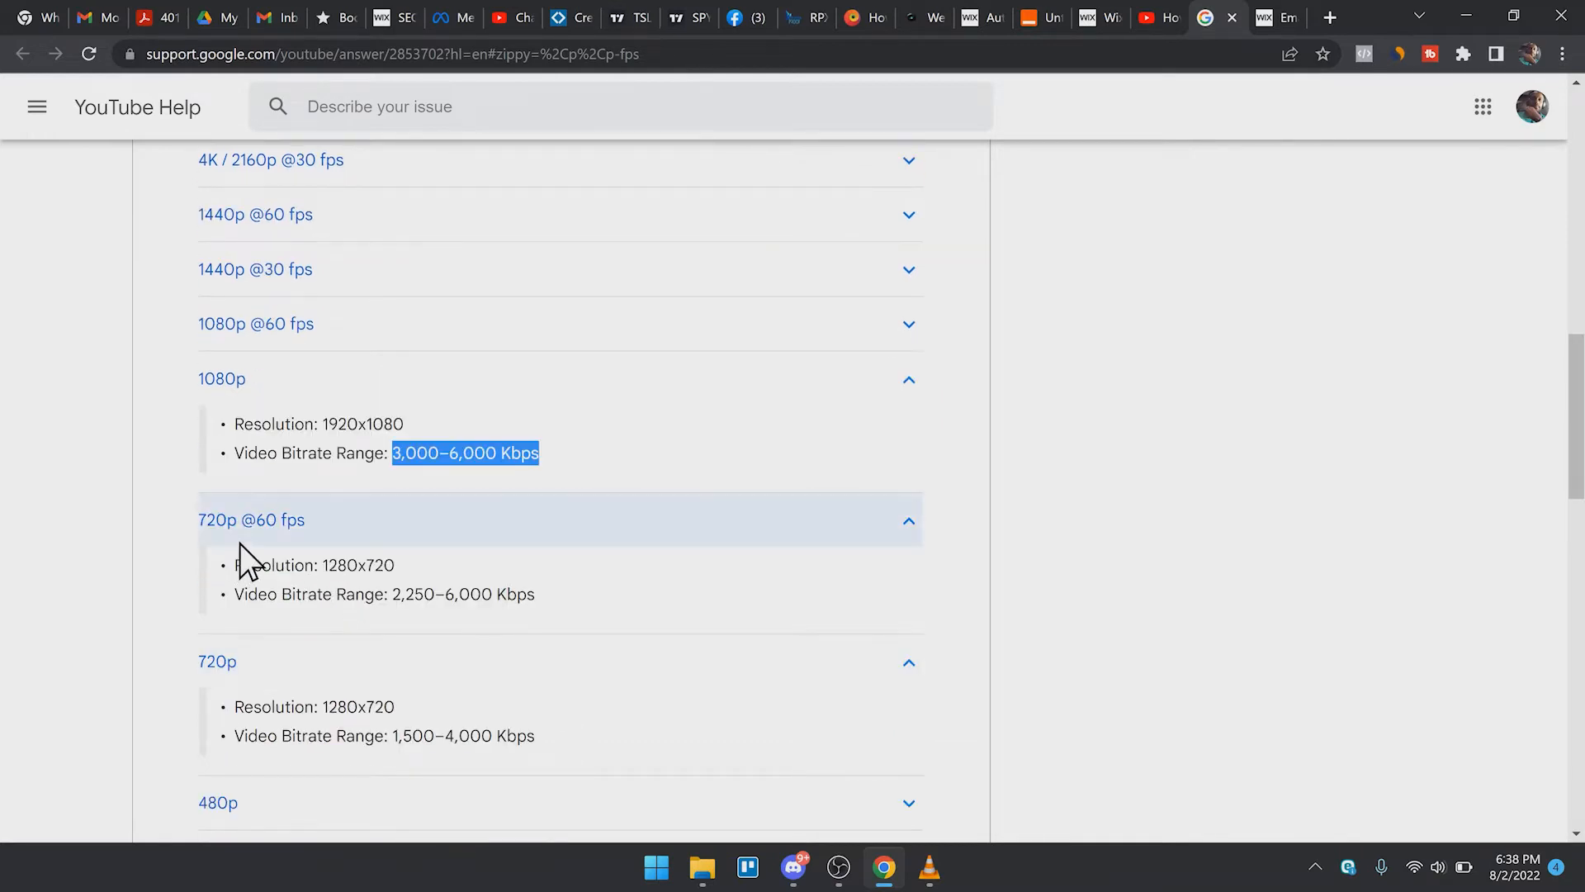
scroll(248, 576, down, 2)
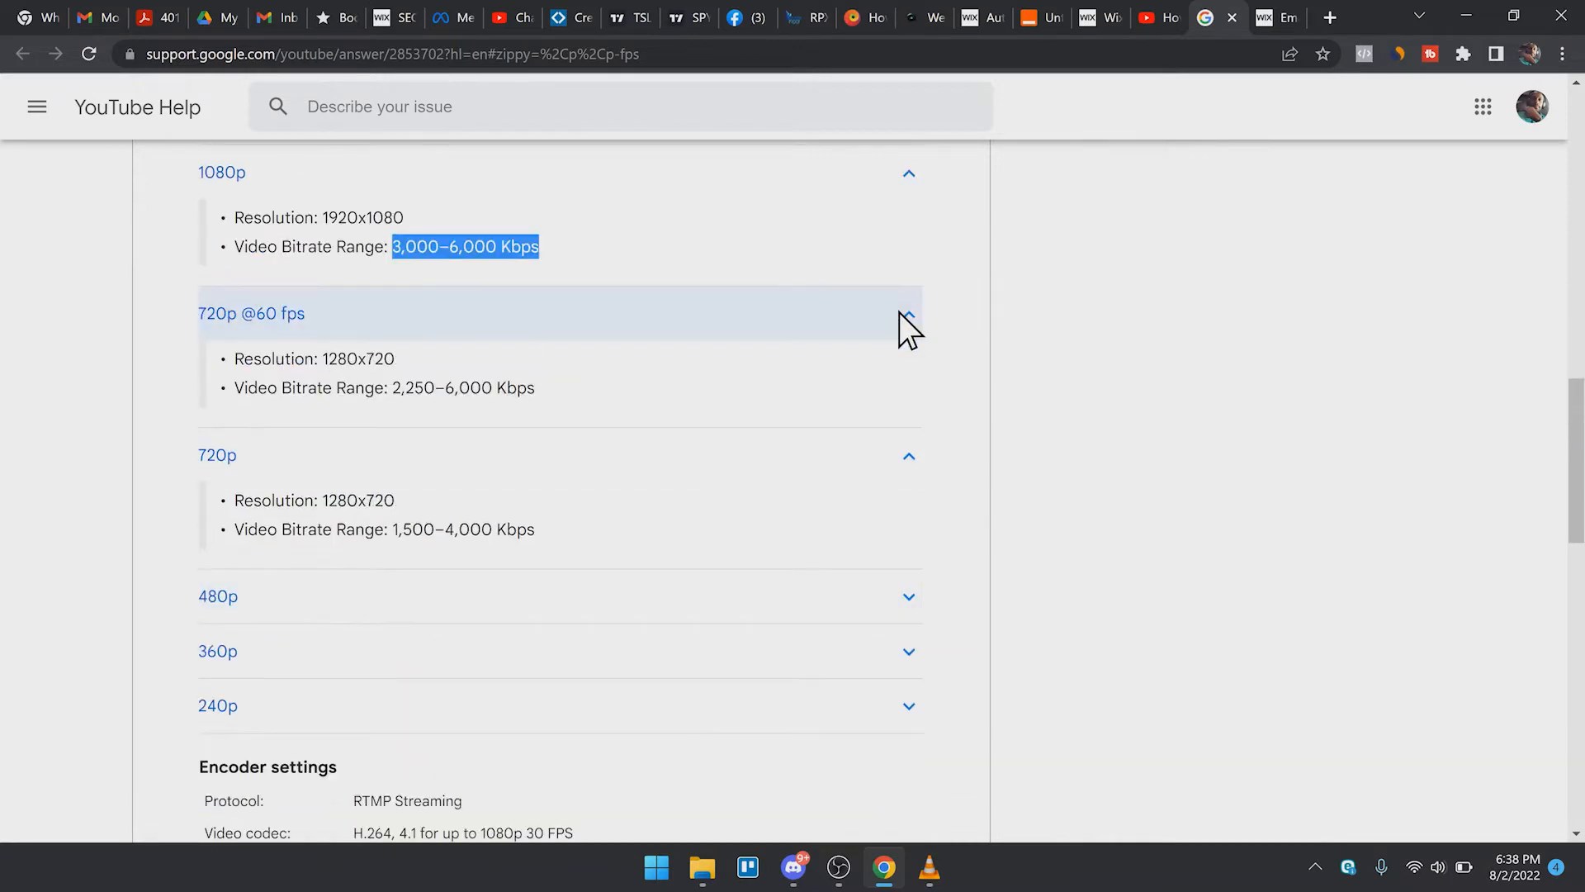
click(905, 314)
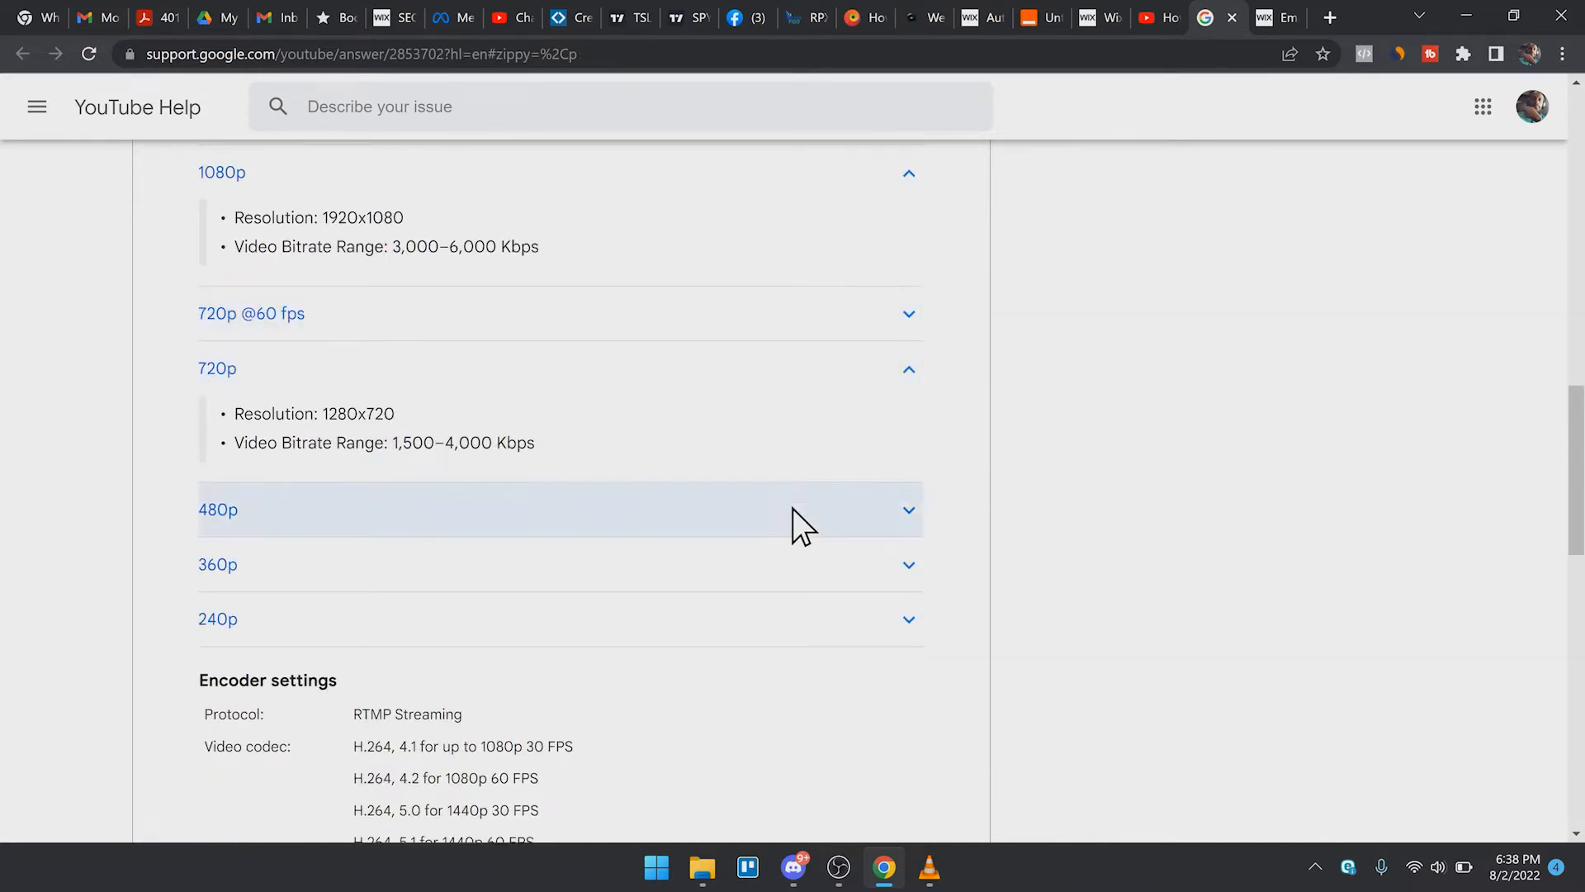
scroll(801, 536, up, 1)
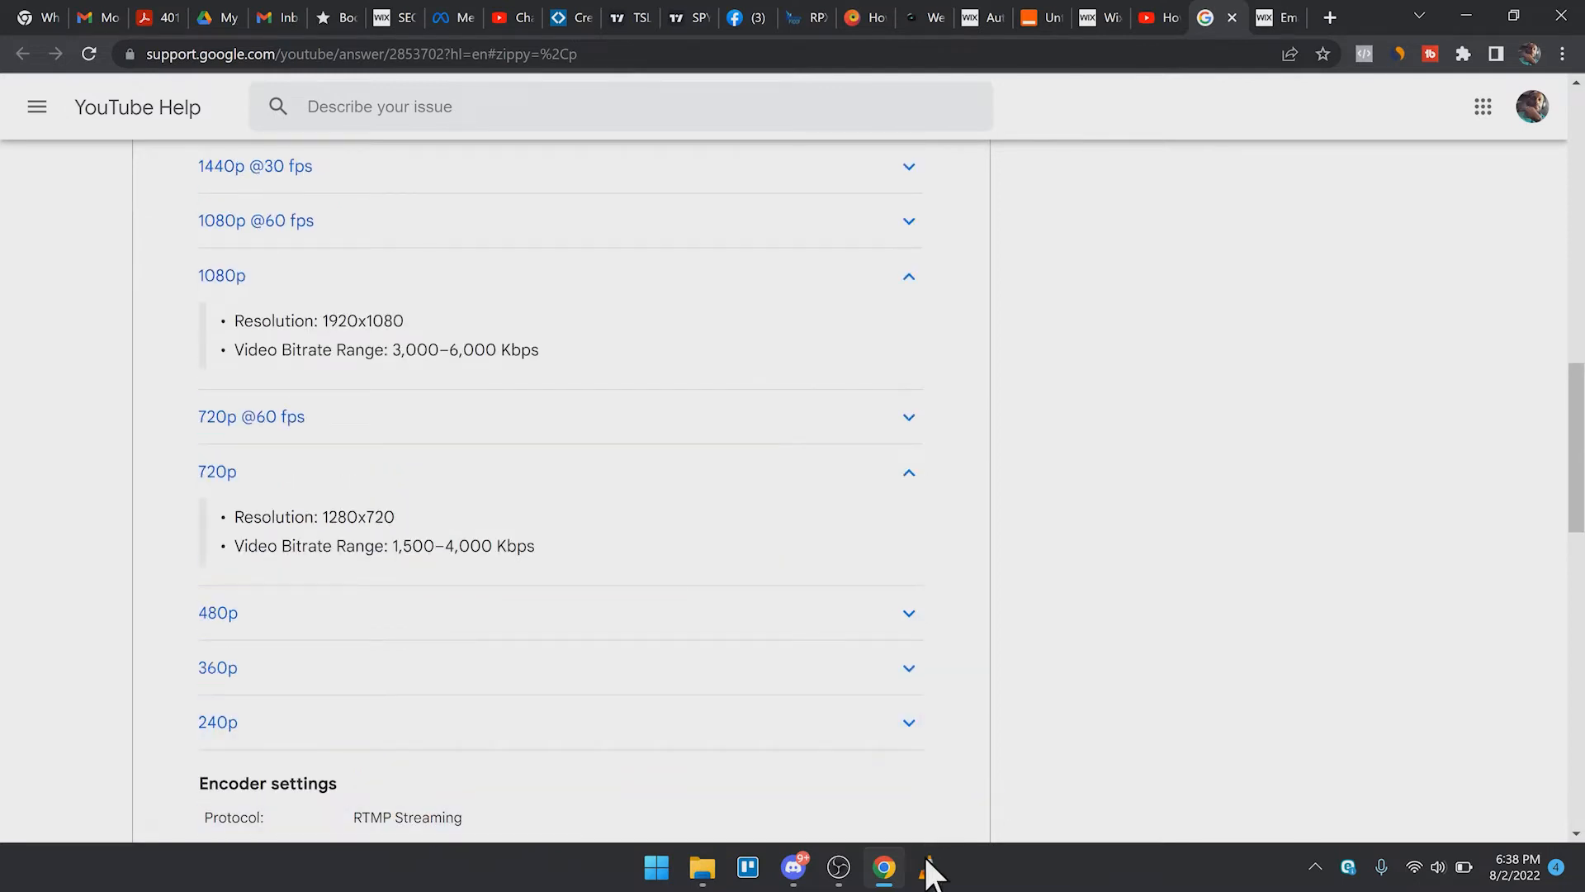
- Switch back to OBS and keep Max Performance as the encoder preset for streaming
click(842, 877)
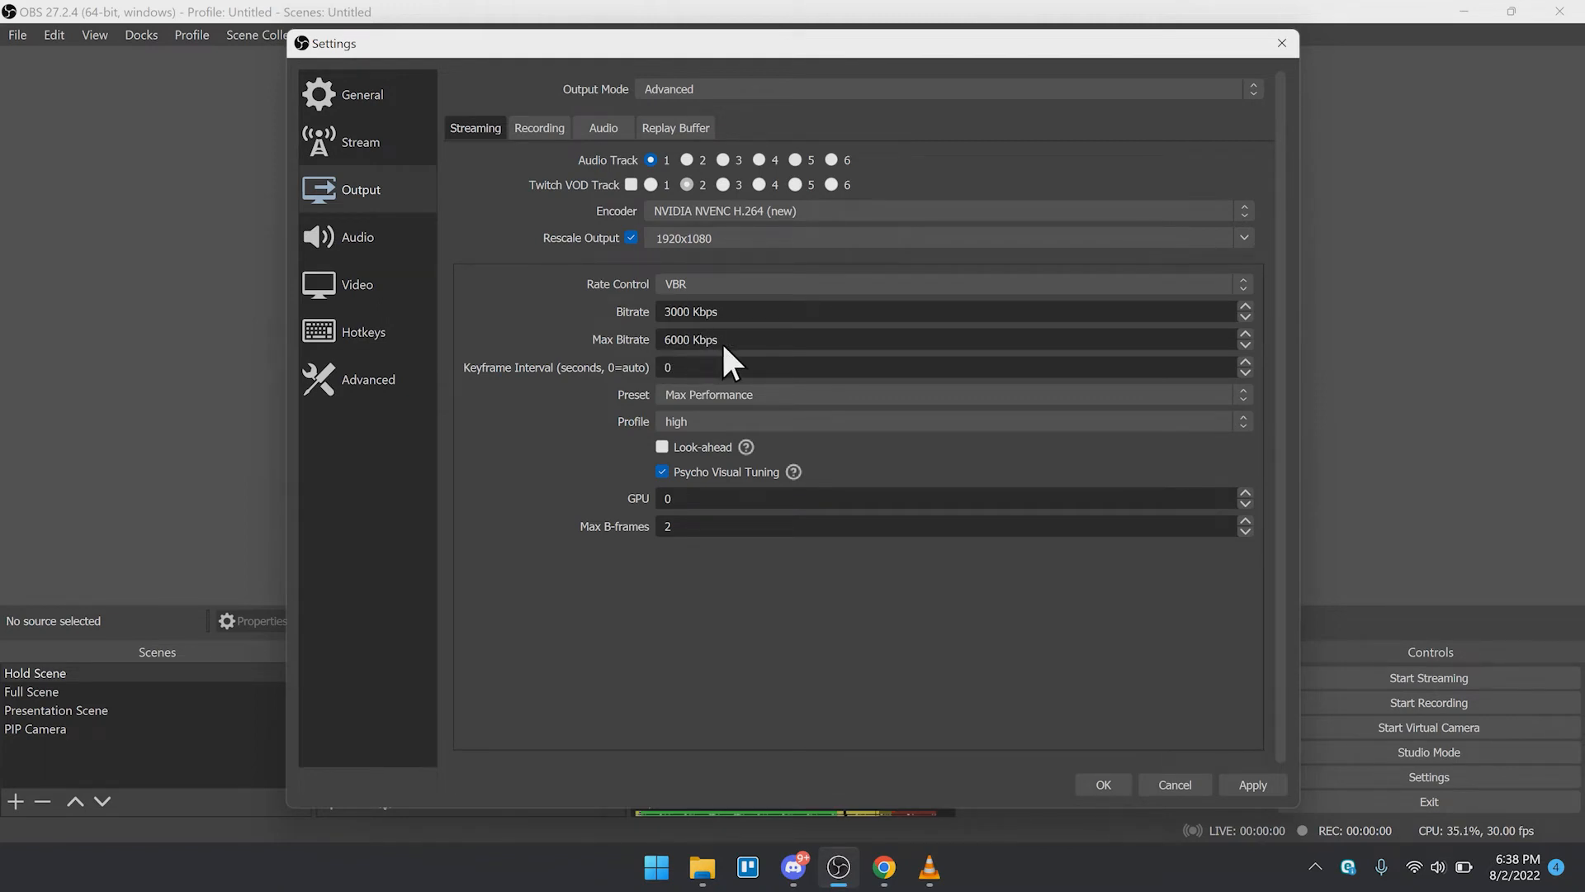
click(726, 395)
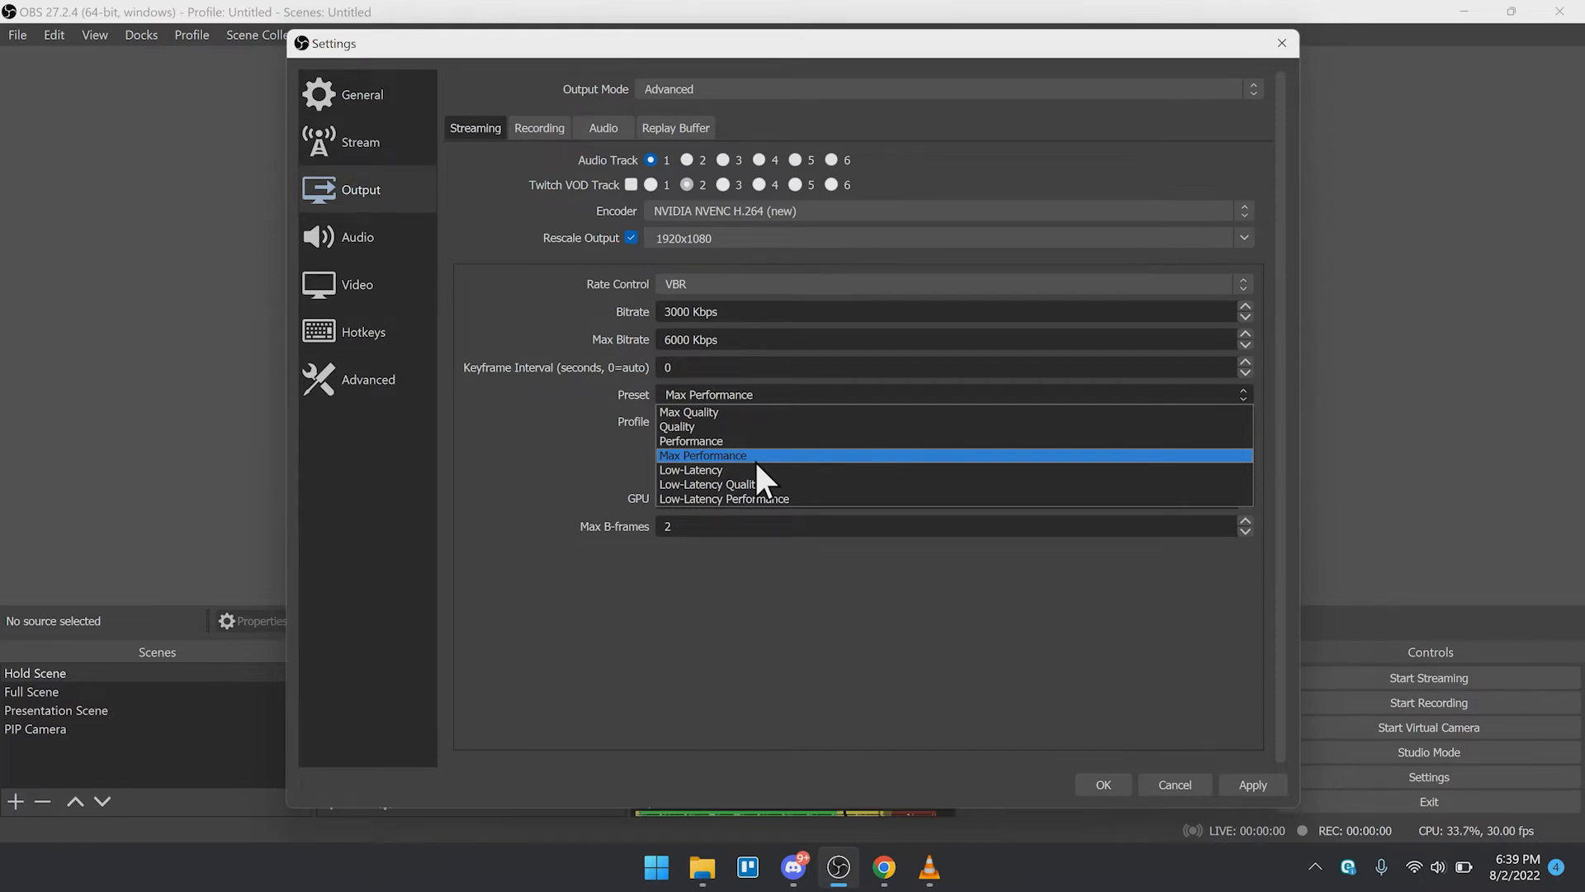
click(756, 455)
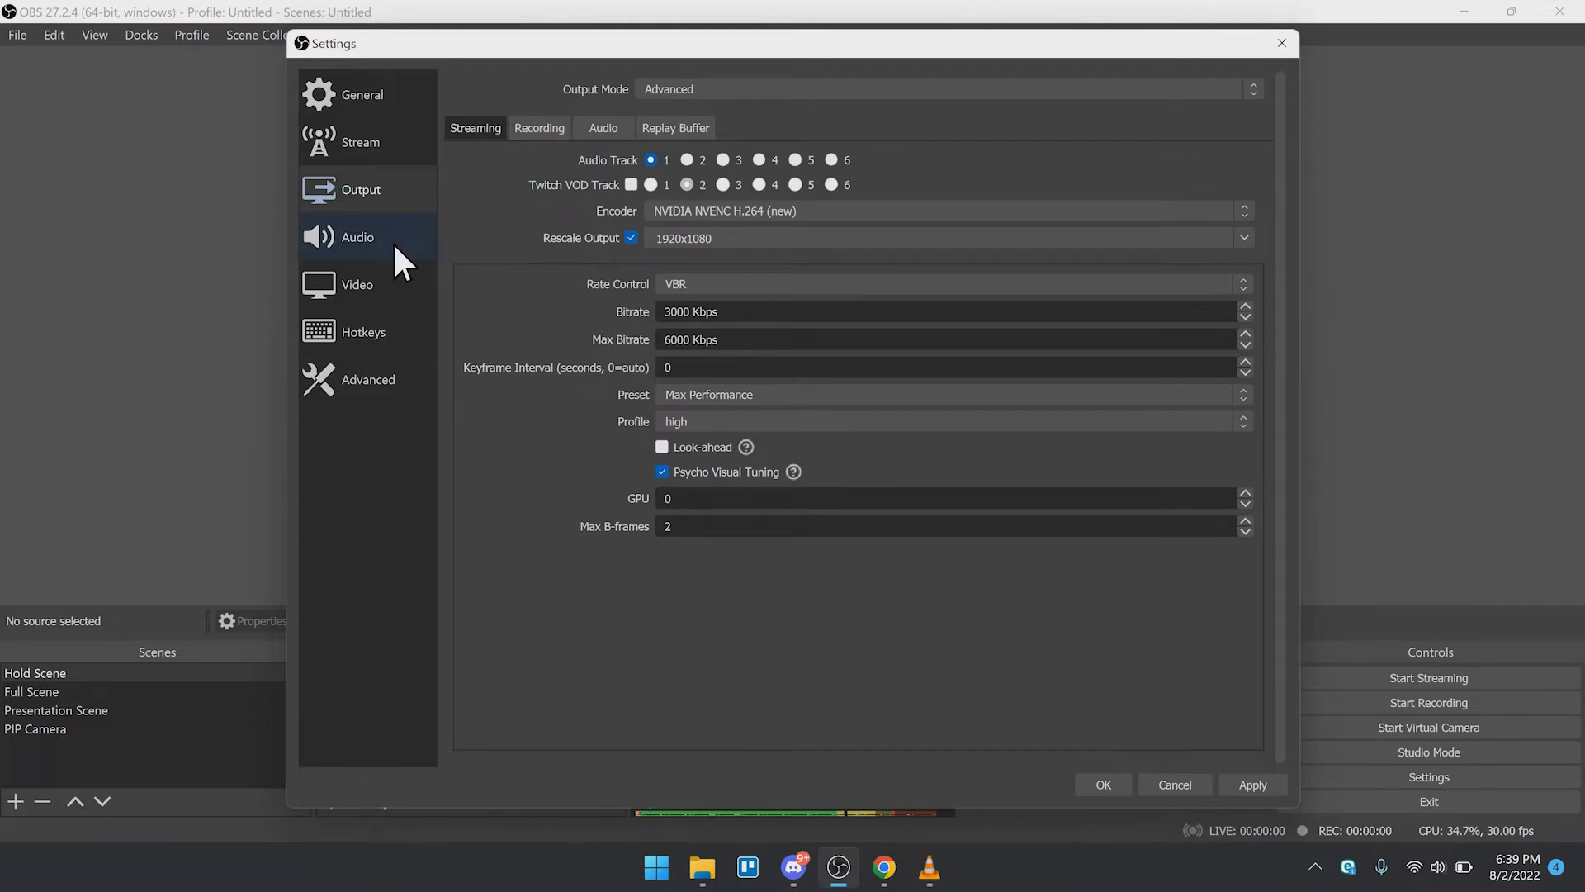
- In the recording output settings, keep the type at Standard and choose mp4 as the recording format
click(523, 127)
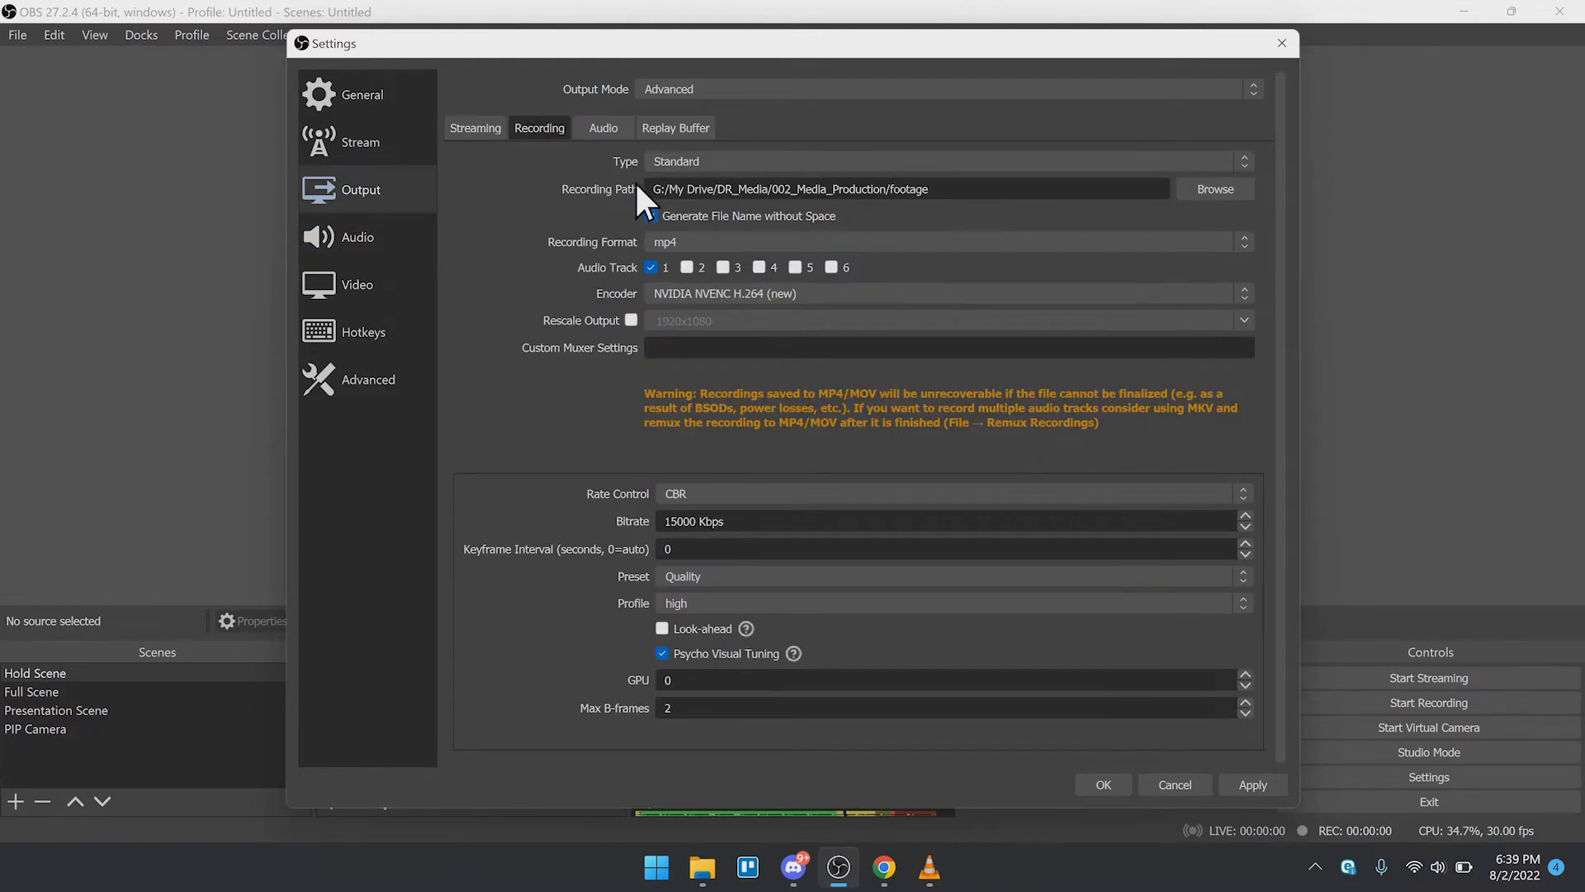
click(680, 162)
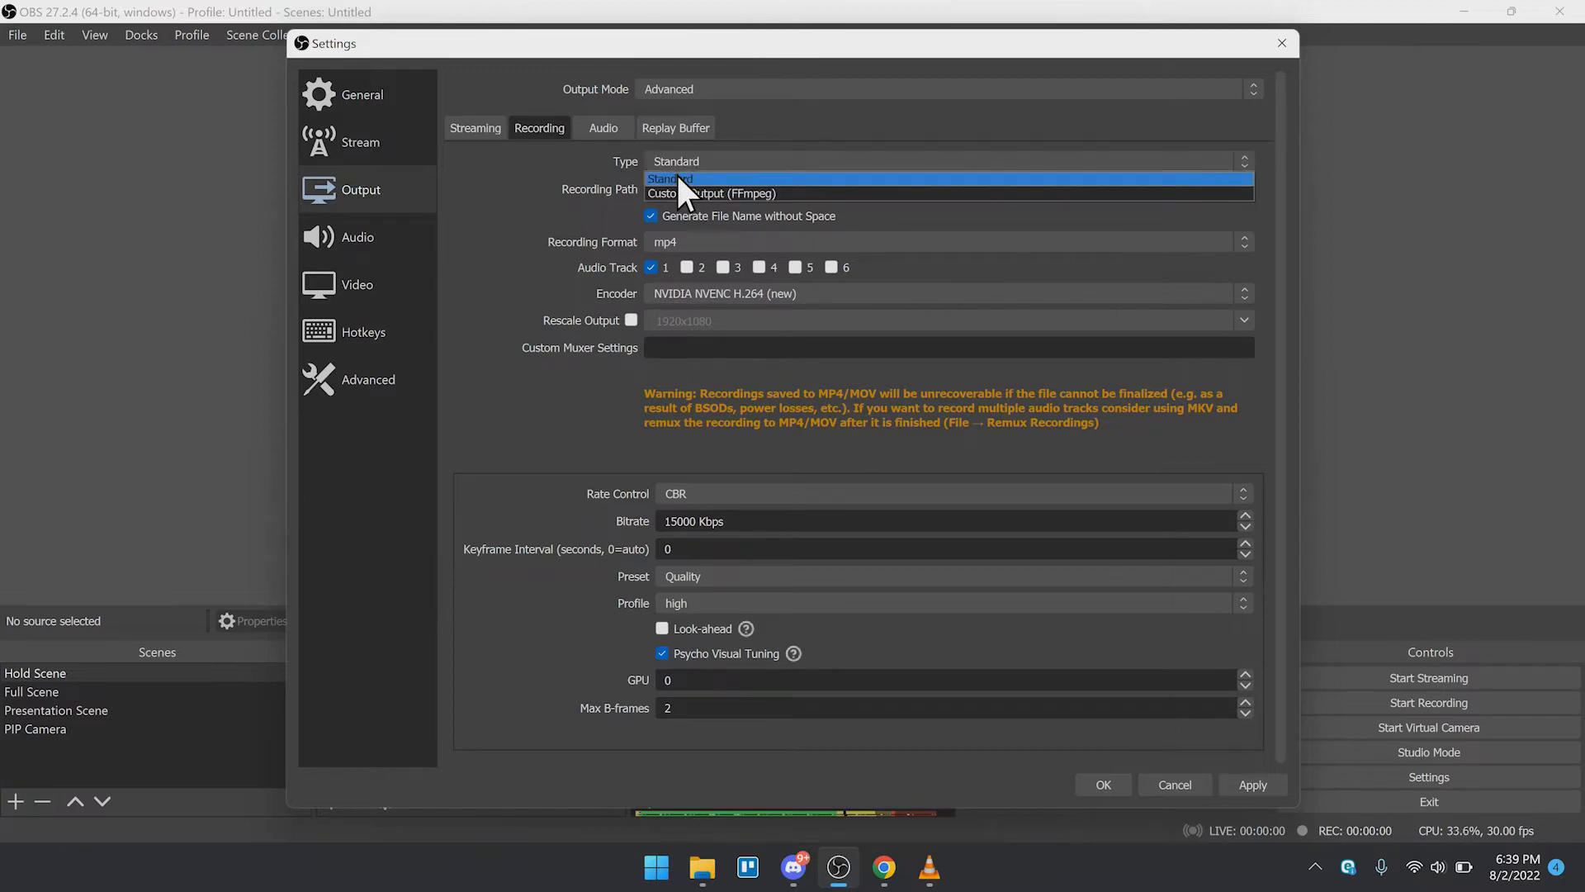
click(678, 178)
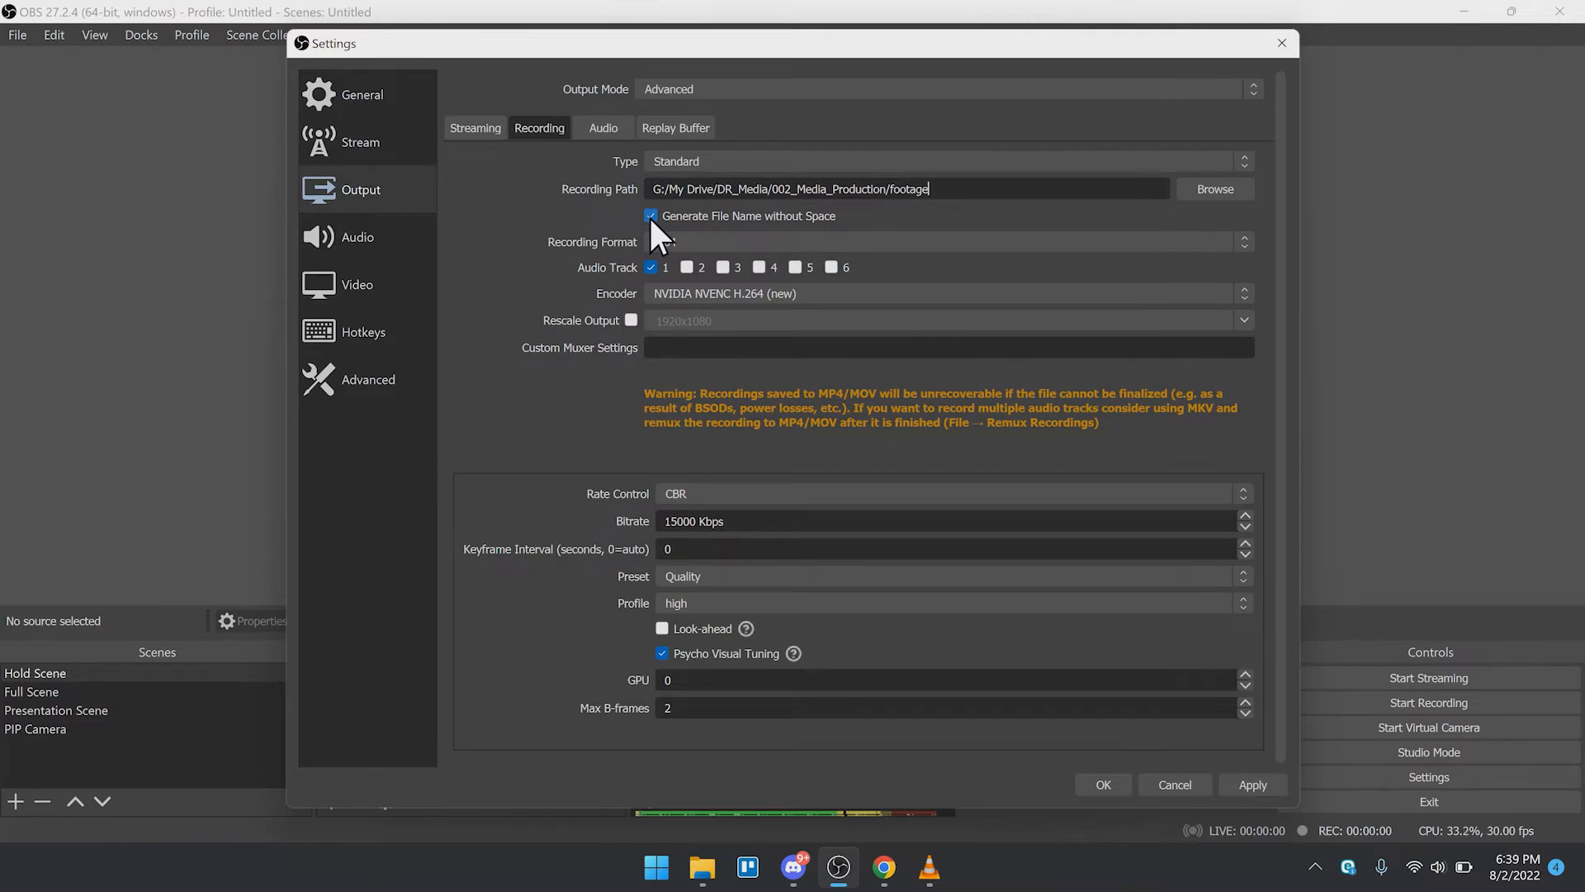
click(696, 240)
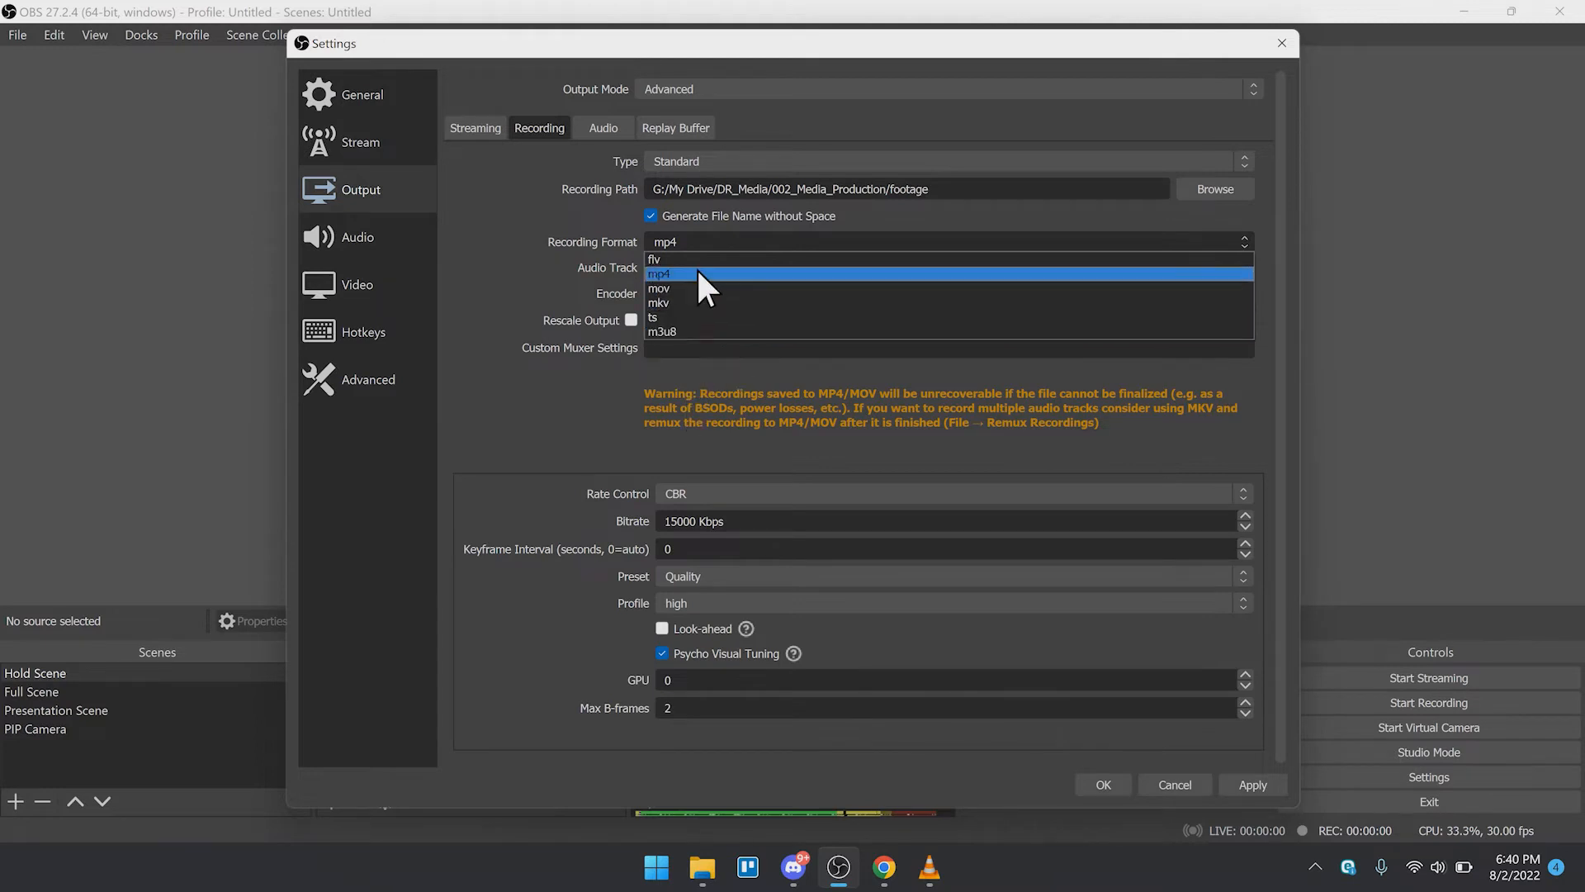
click(701, 275)
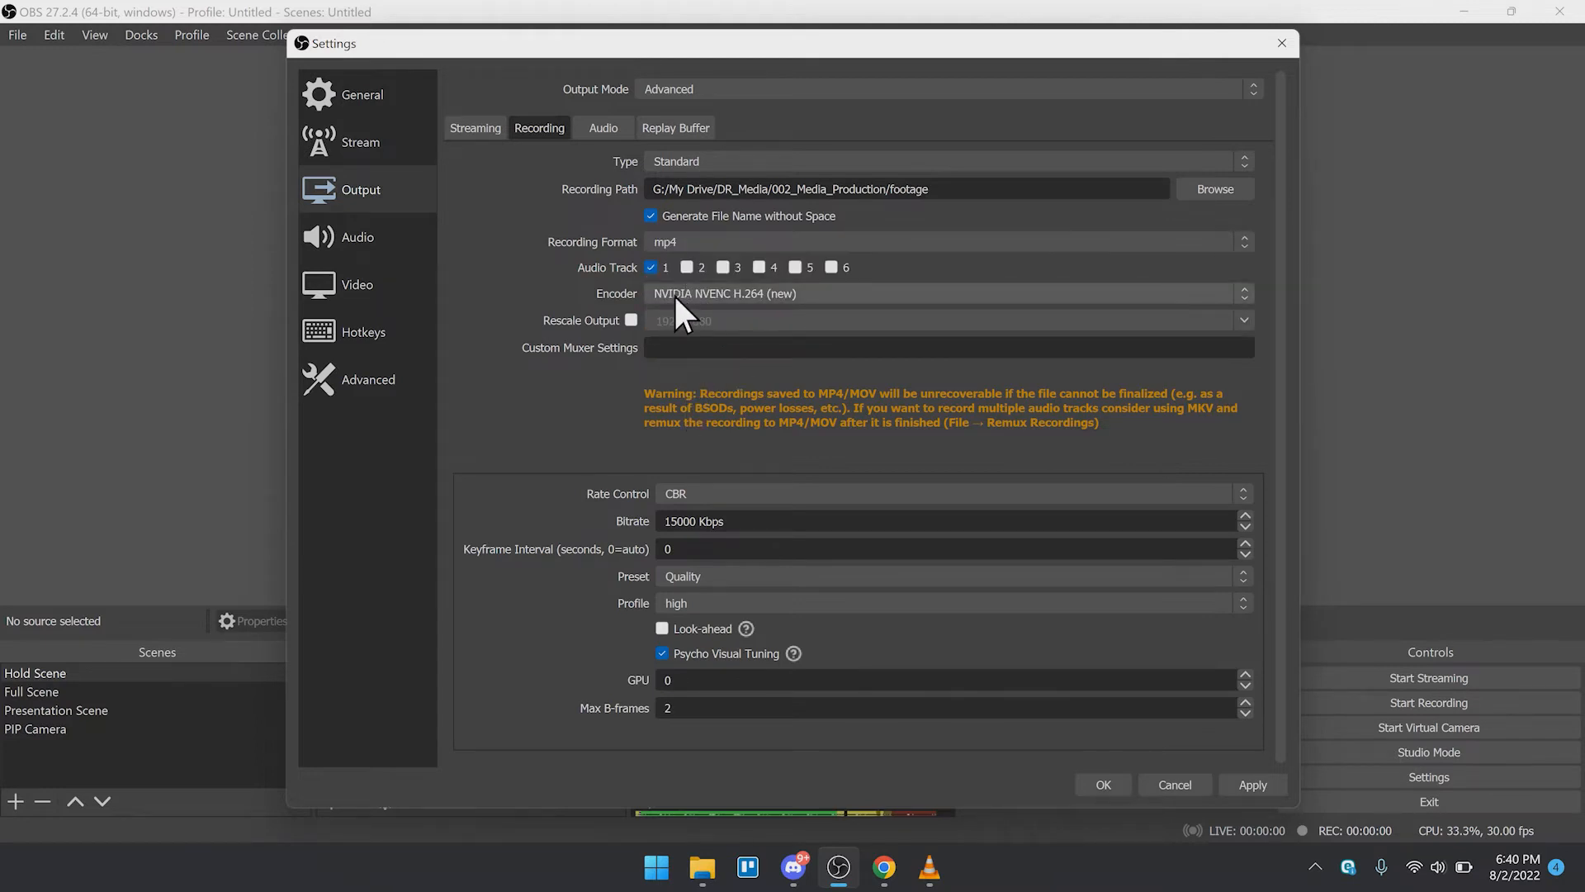
- Configure the recording encoder as NVIDIA NVENC H.264 (new) with CBR rate control and the Quality preset
click(674, 294)
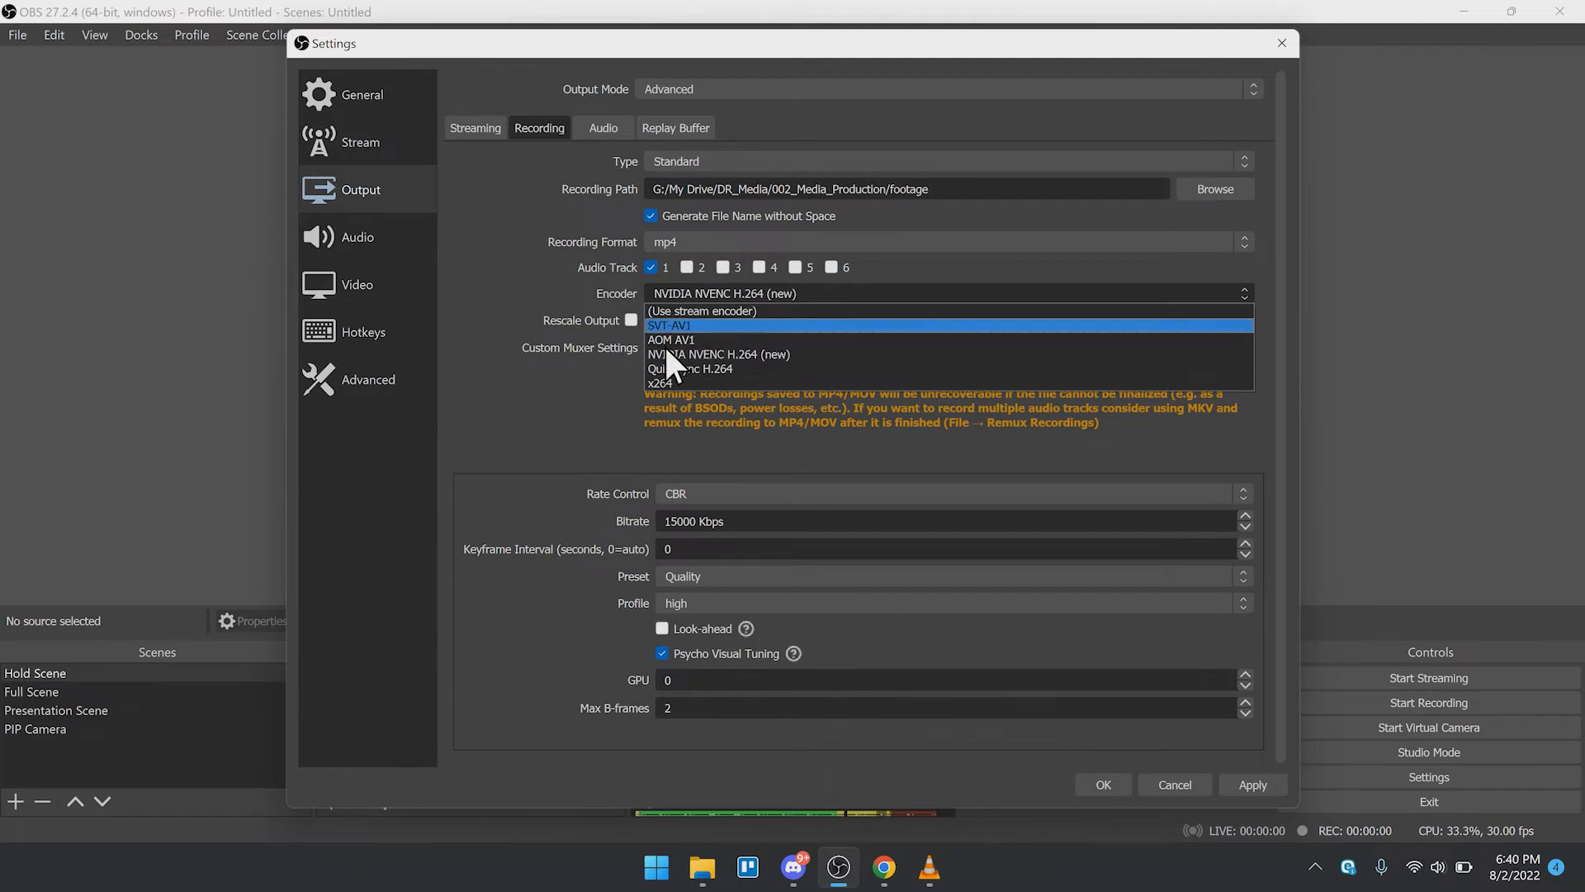
click(664, 355)
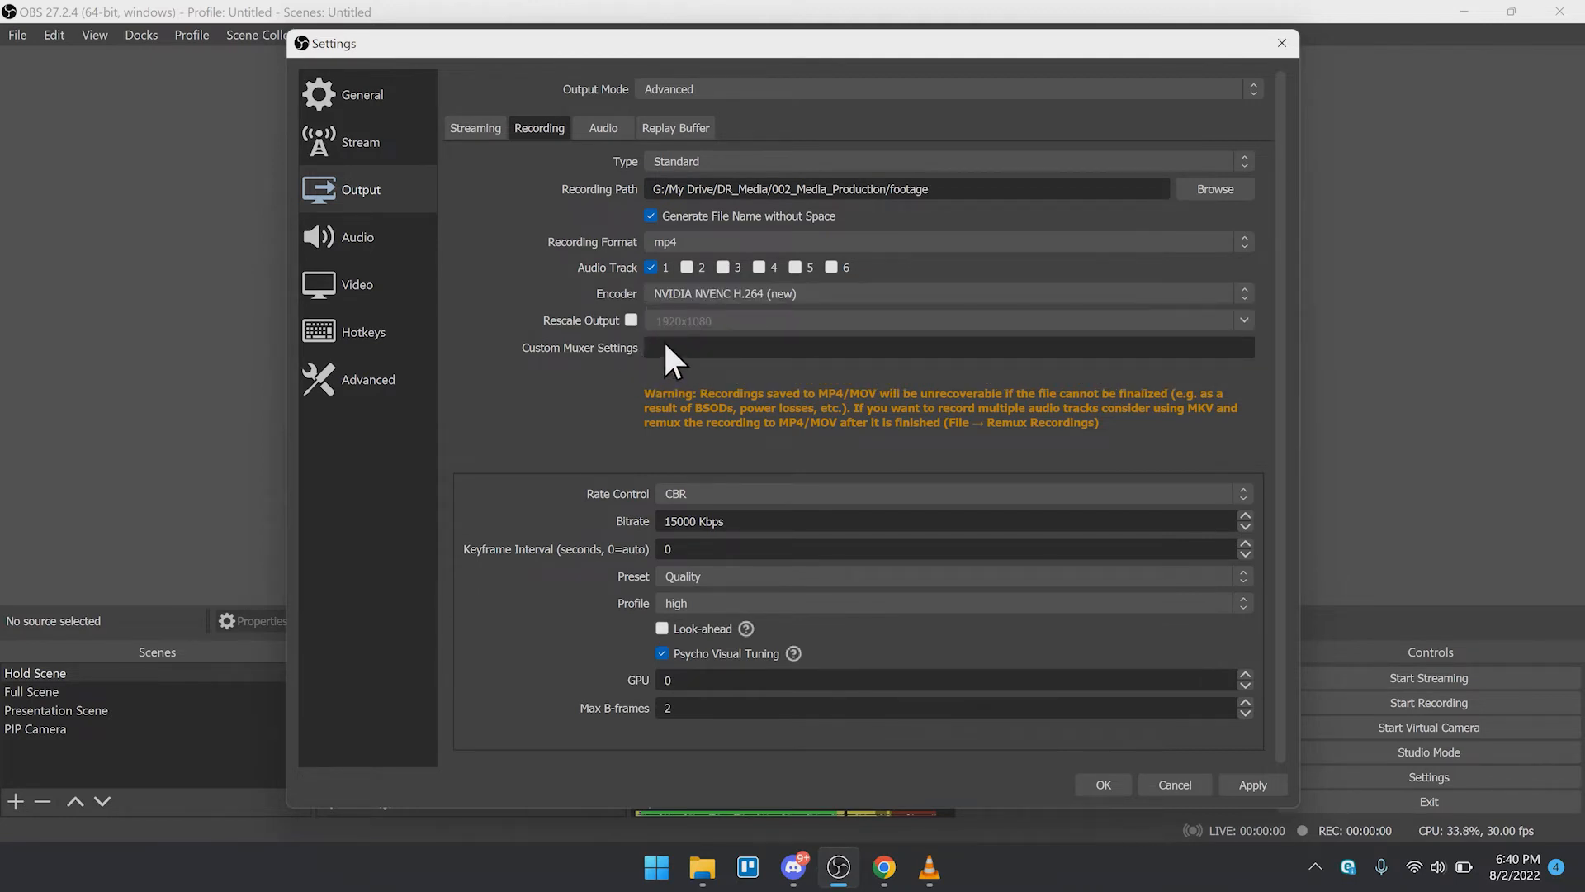
click(671, 486)
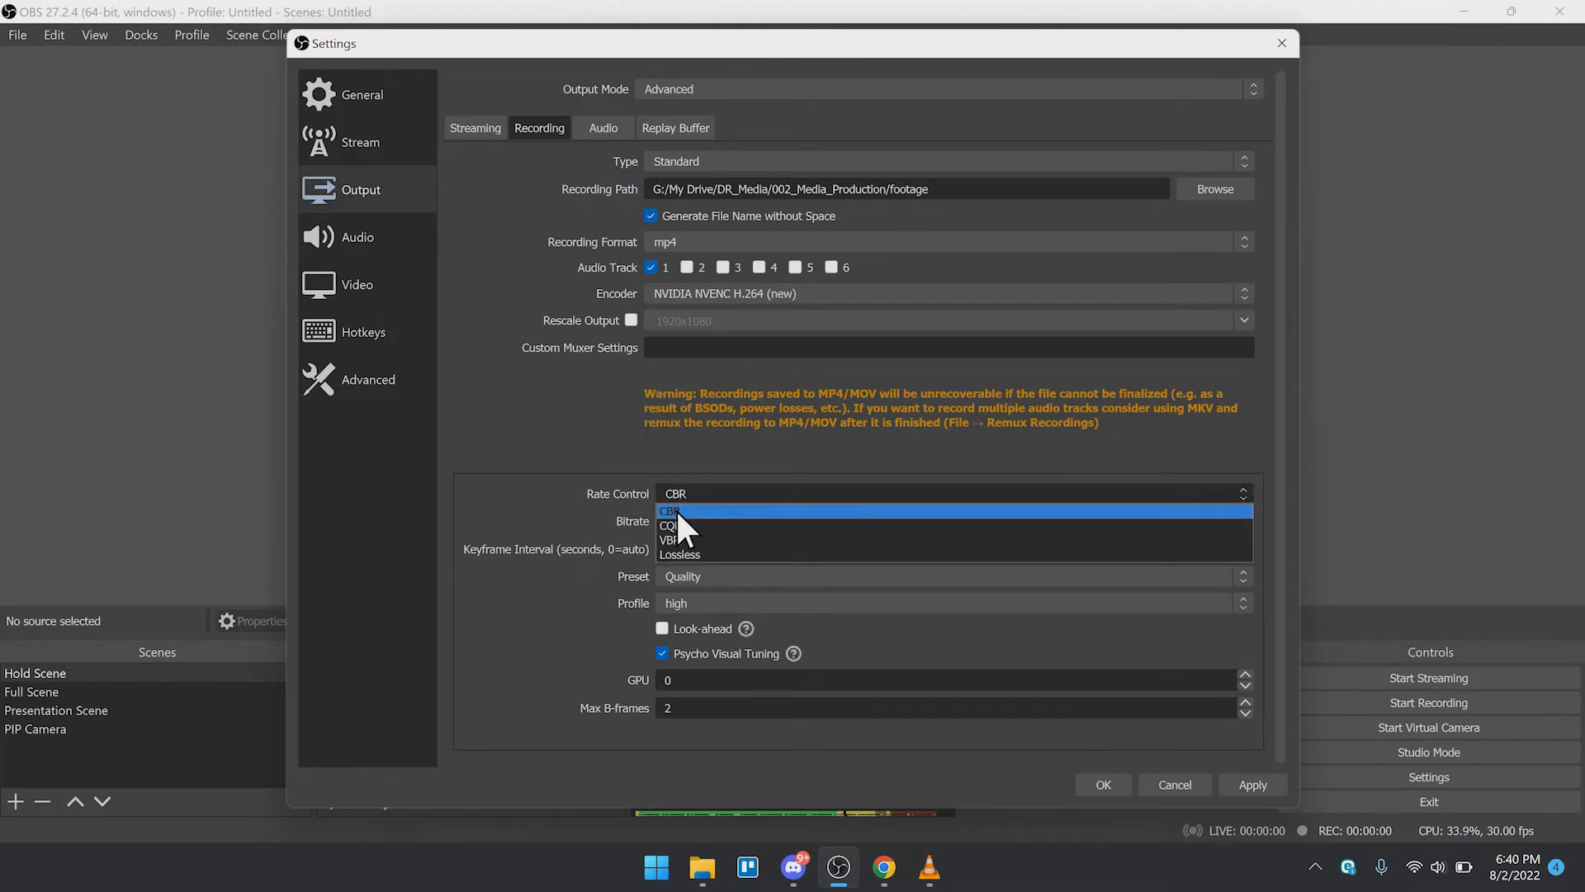
click(675, 508)
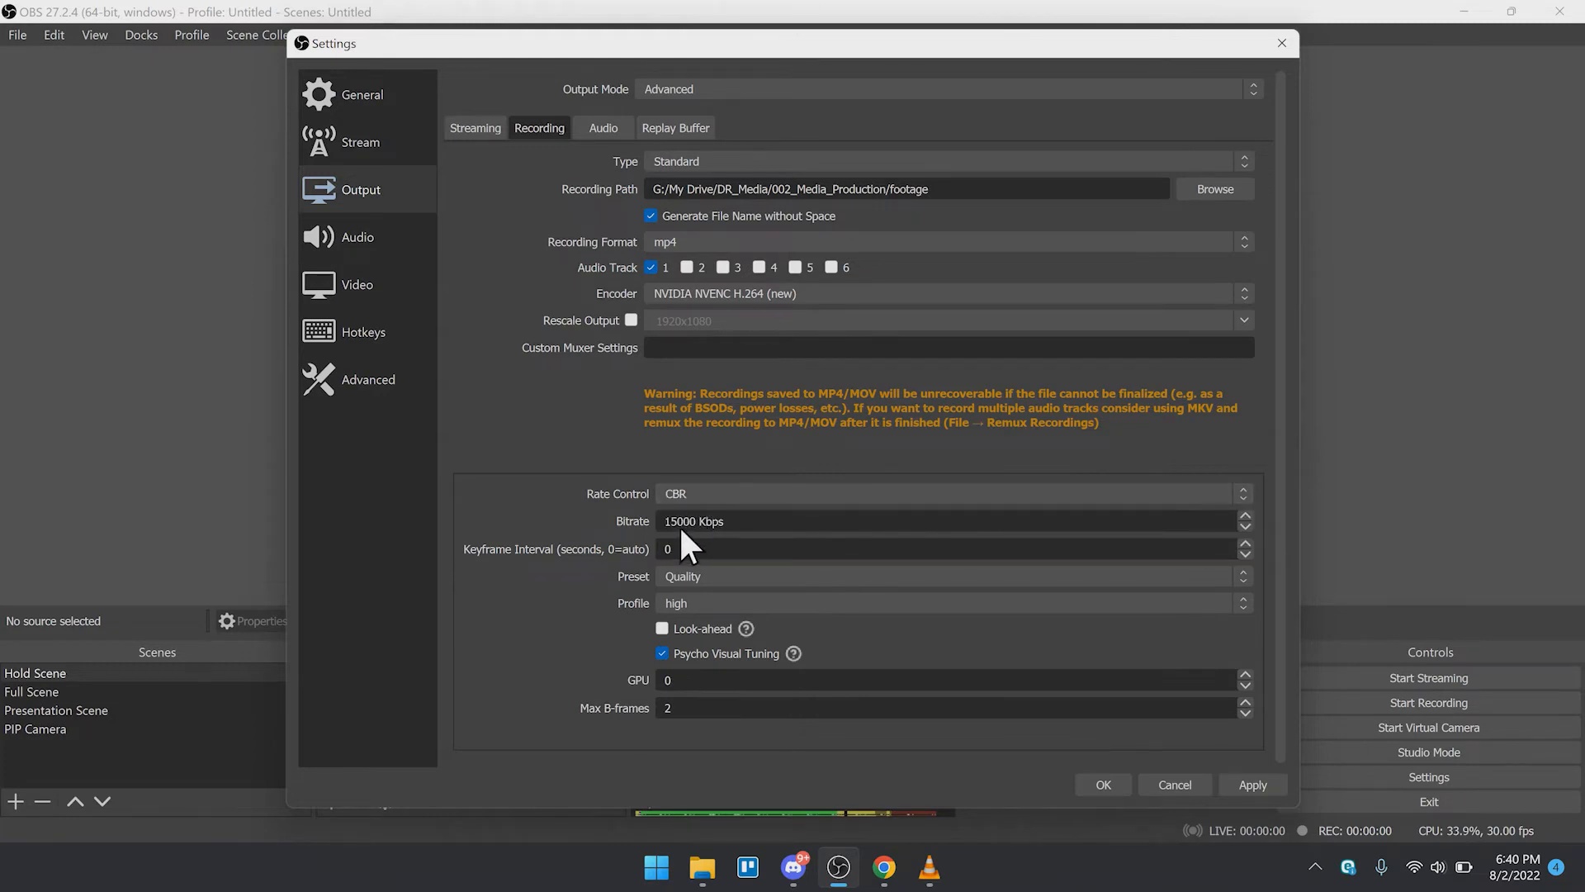
click(697, 576)
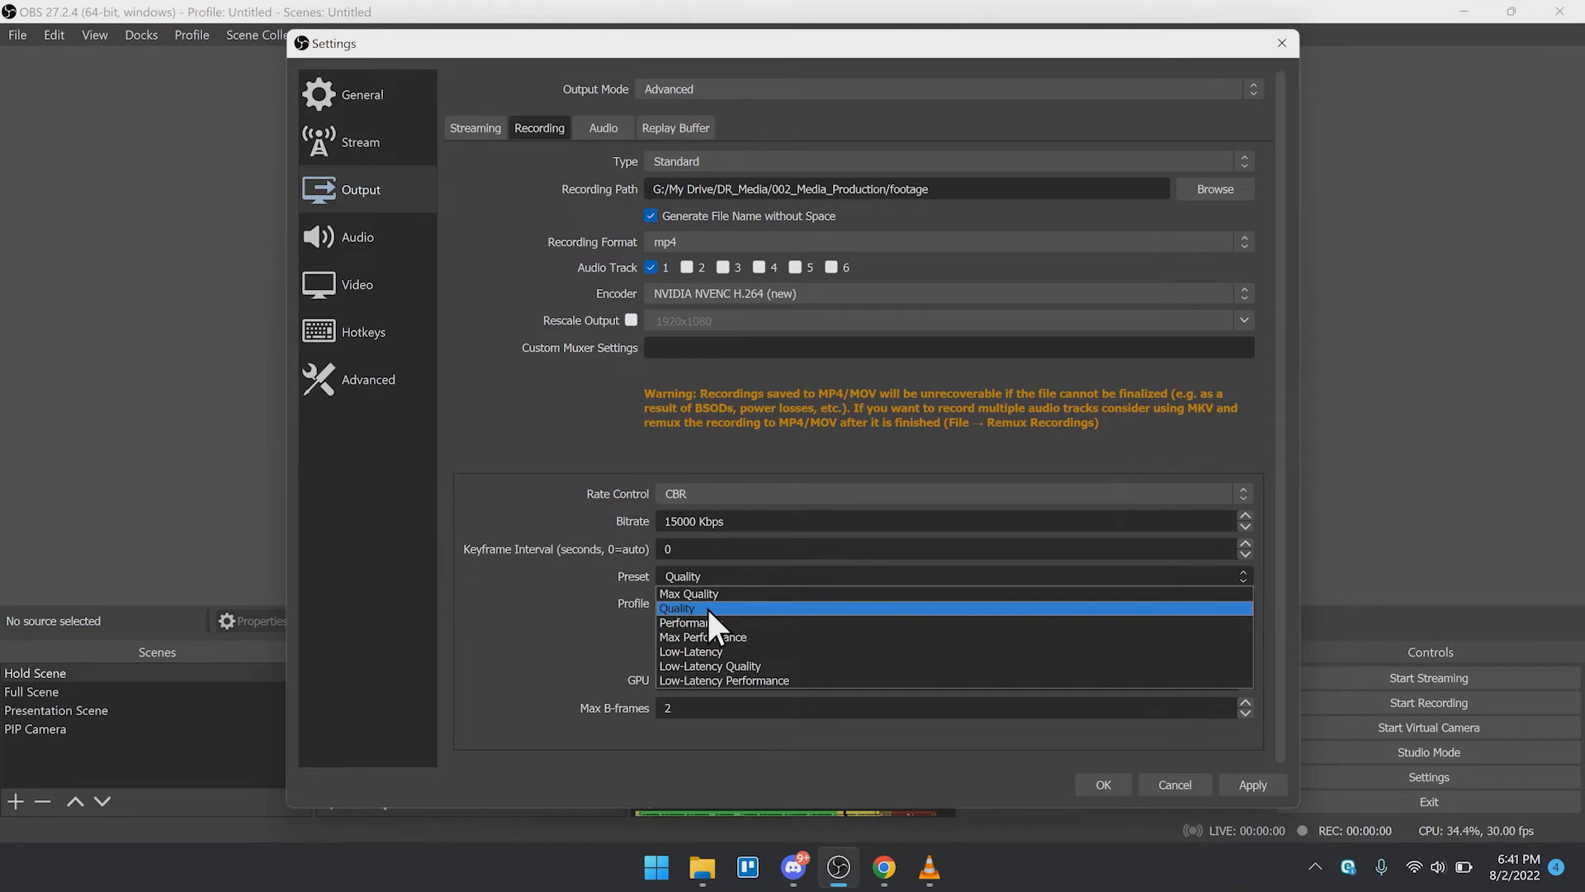
click(706, 607)
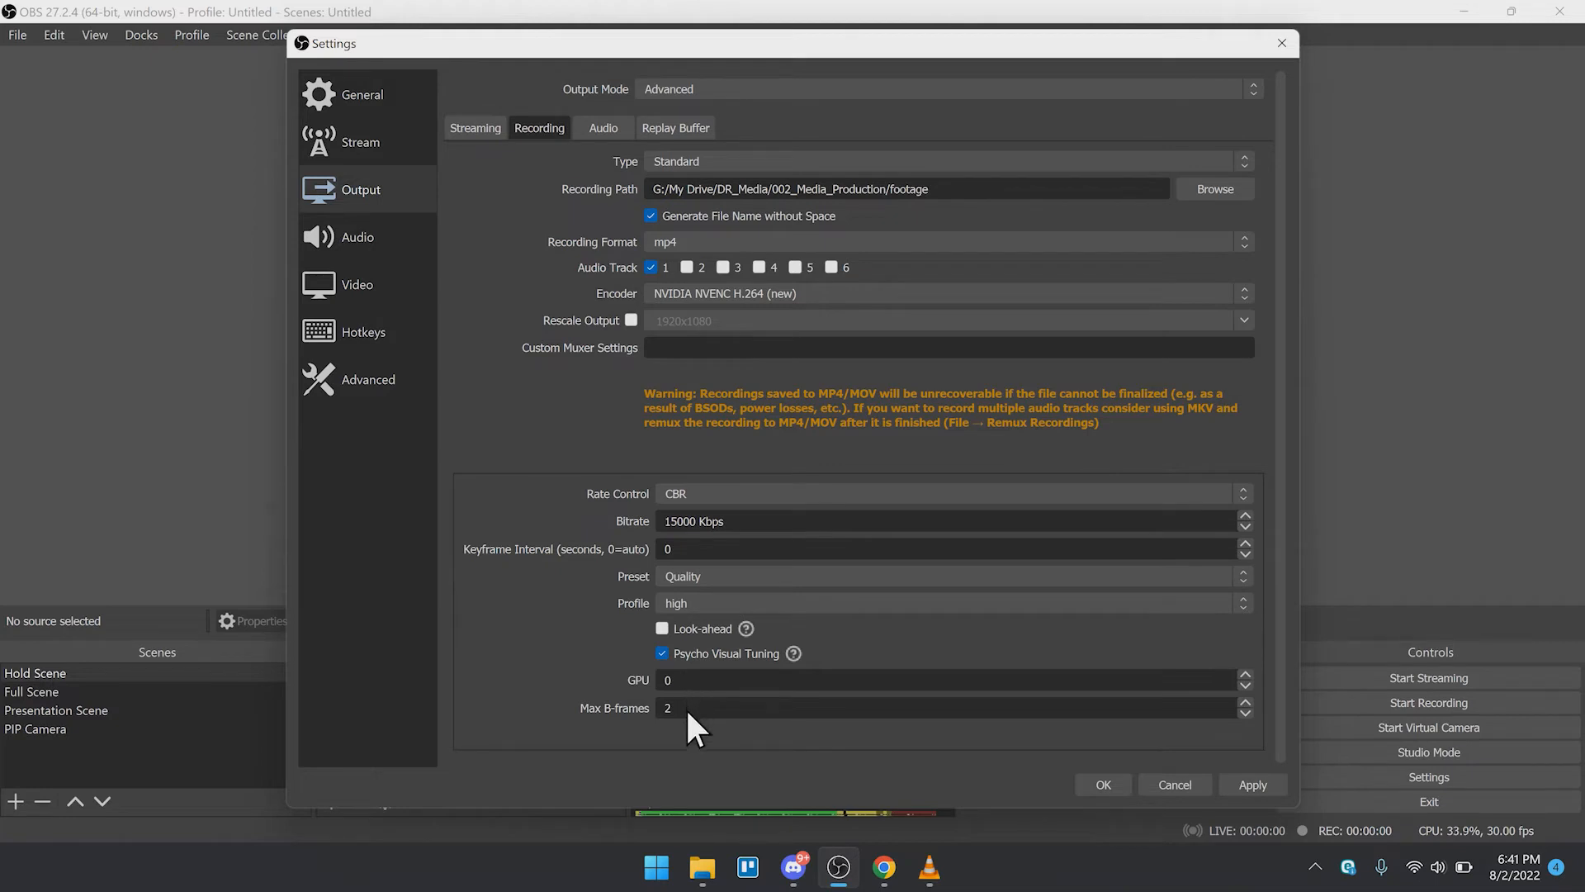
- In the output audio settings, keep the audio bitrate at 160 for Track 1 and 224 for Track 2, and check Track 3's name
click(599, 128)
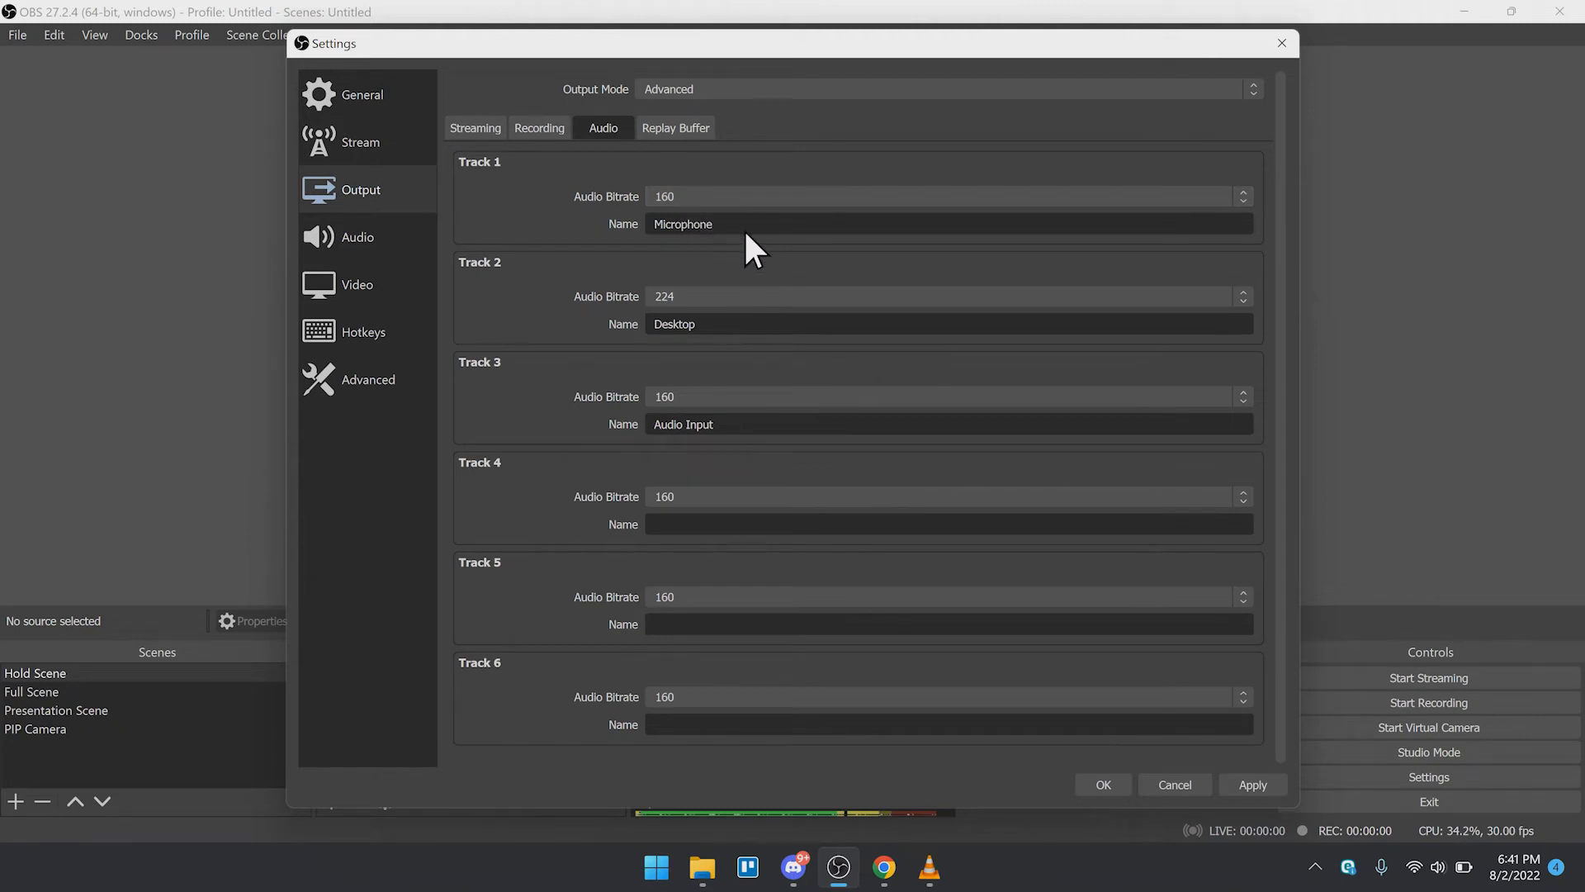
click(704, 203)
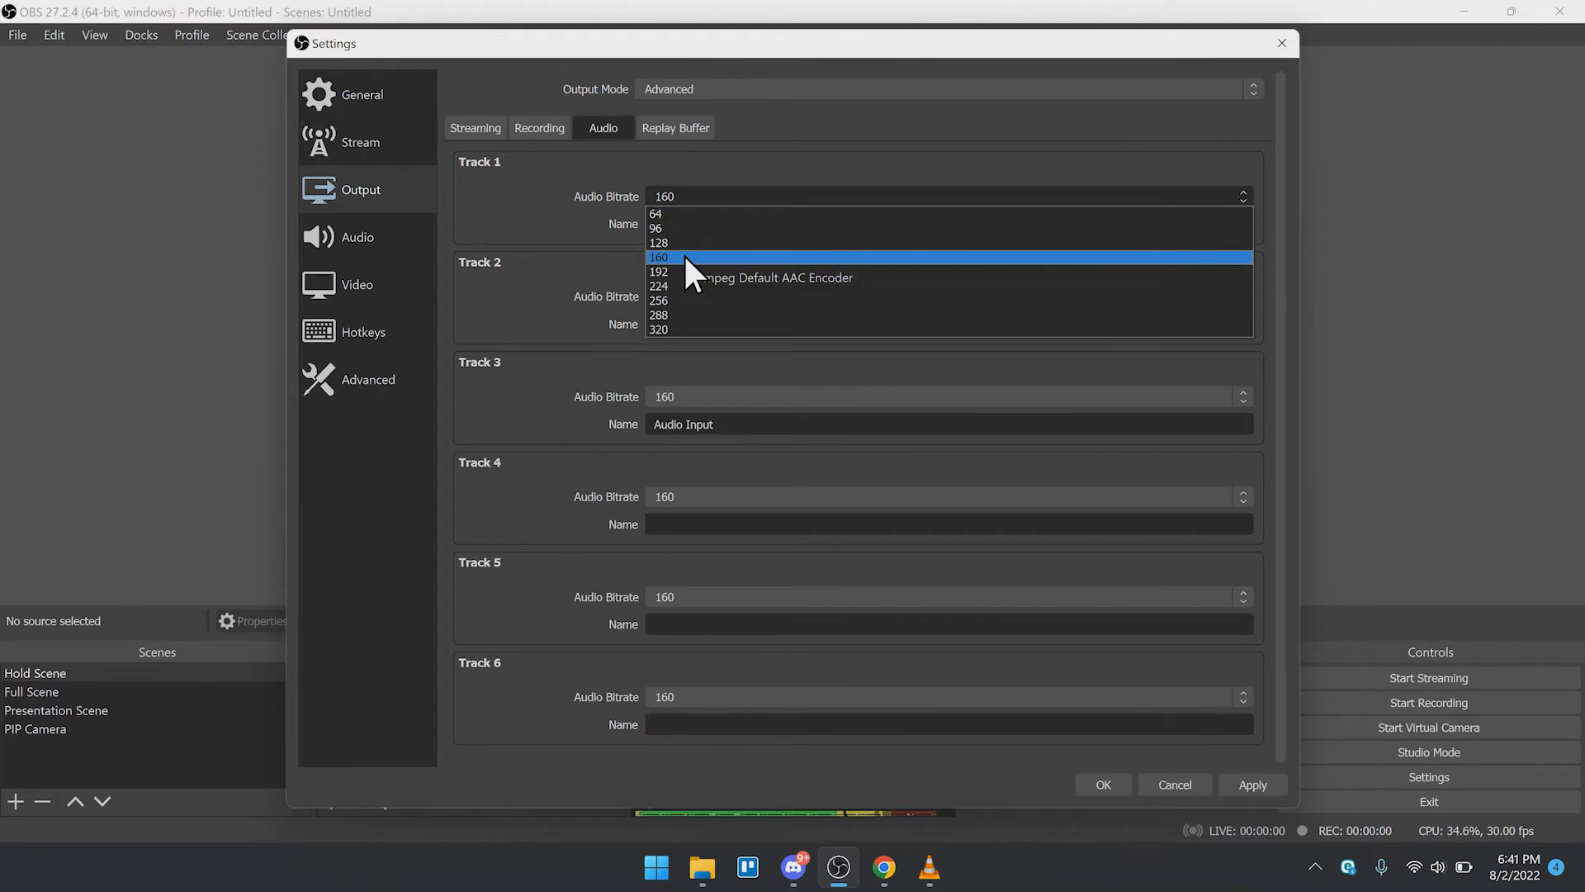
click(684, 254)
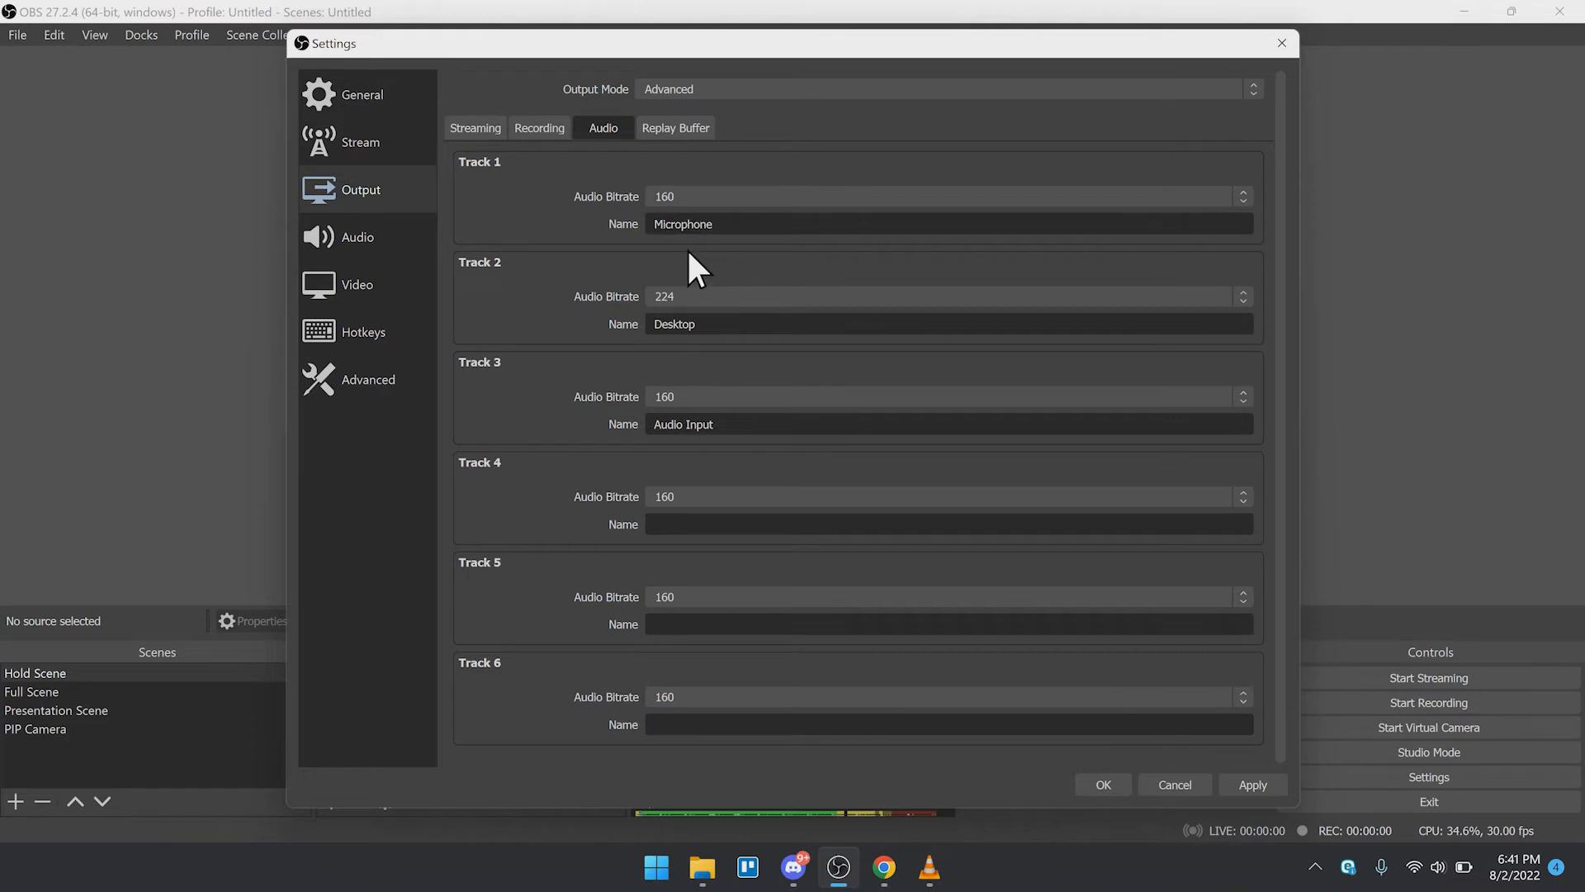
click(701, 297)
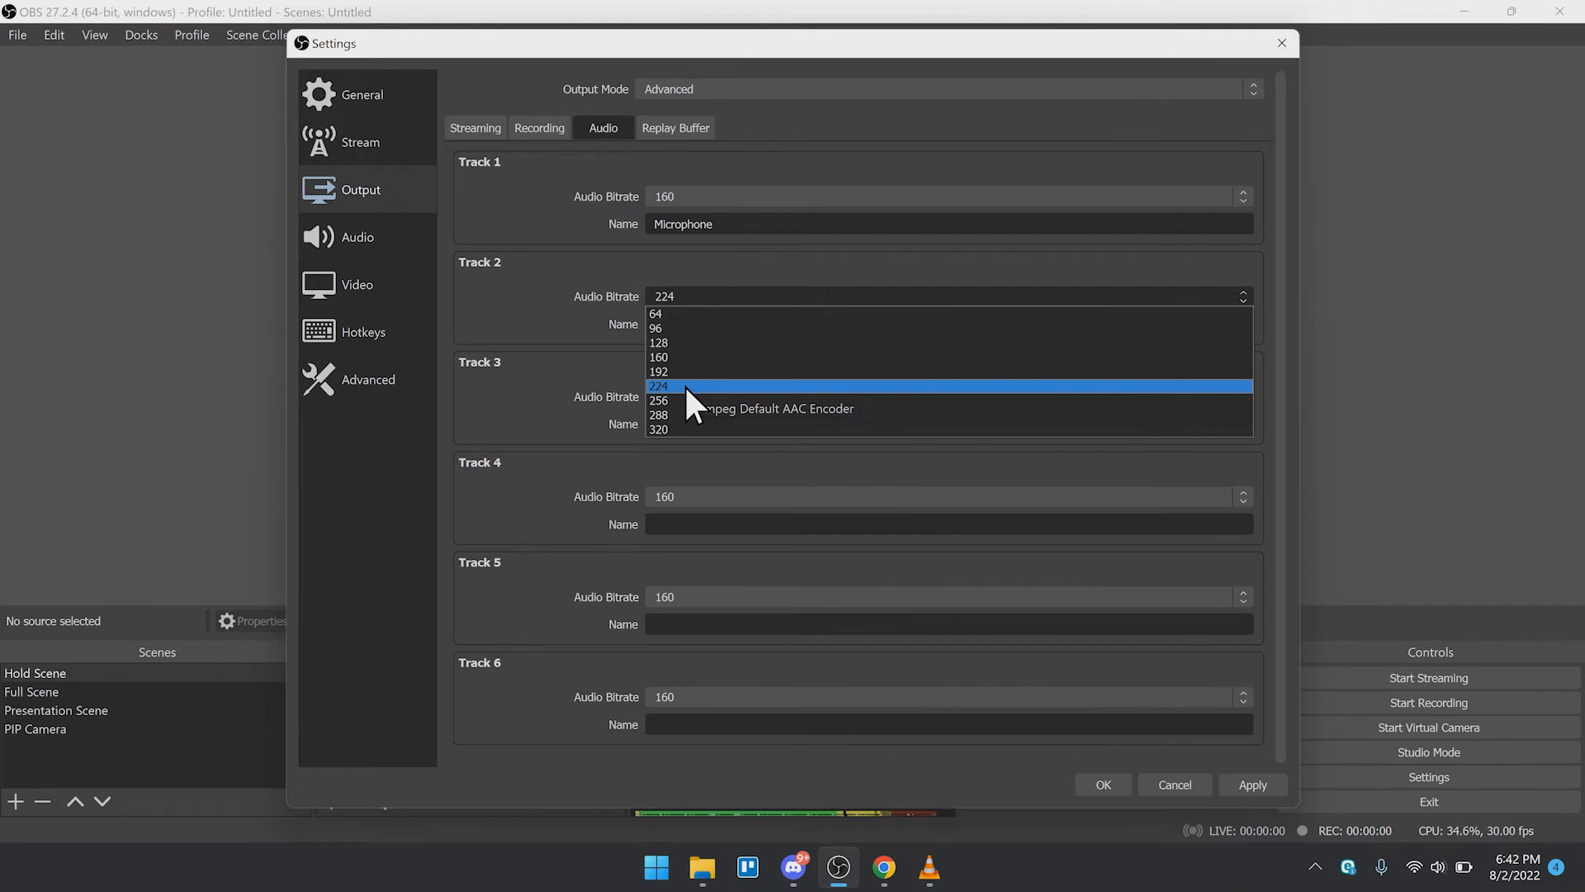
click(687, 389)
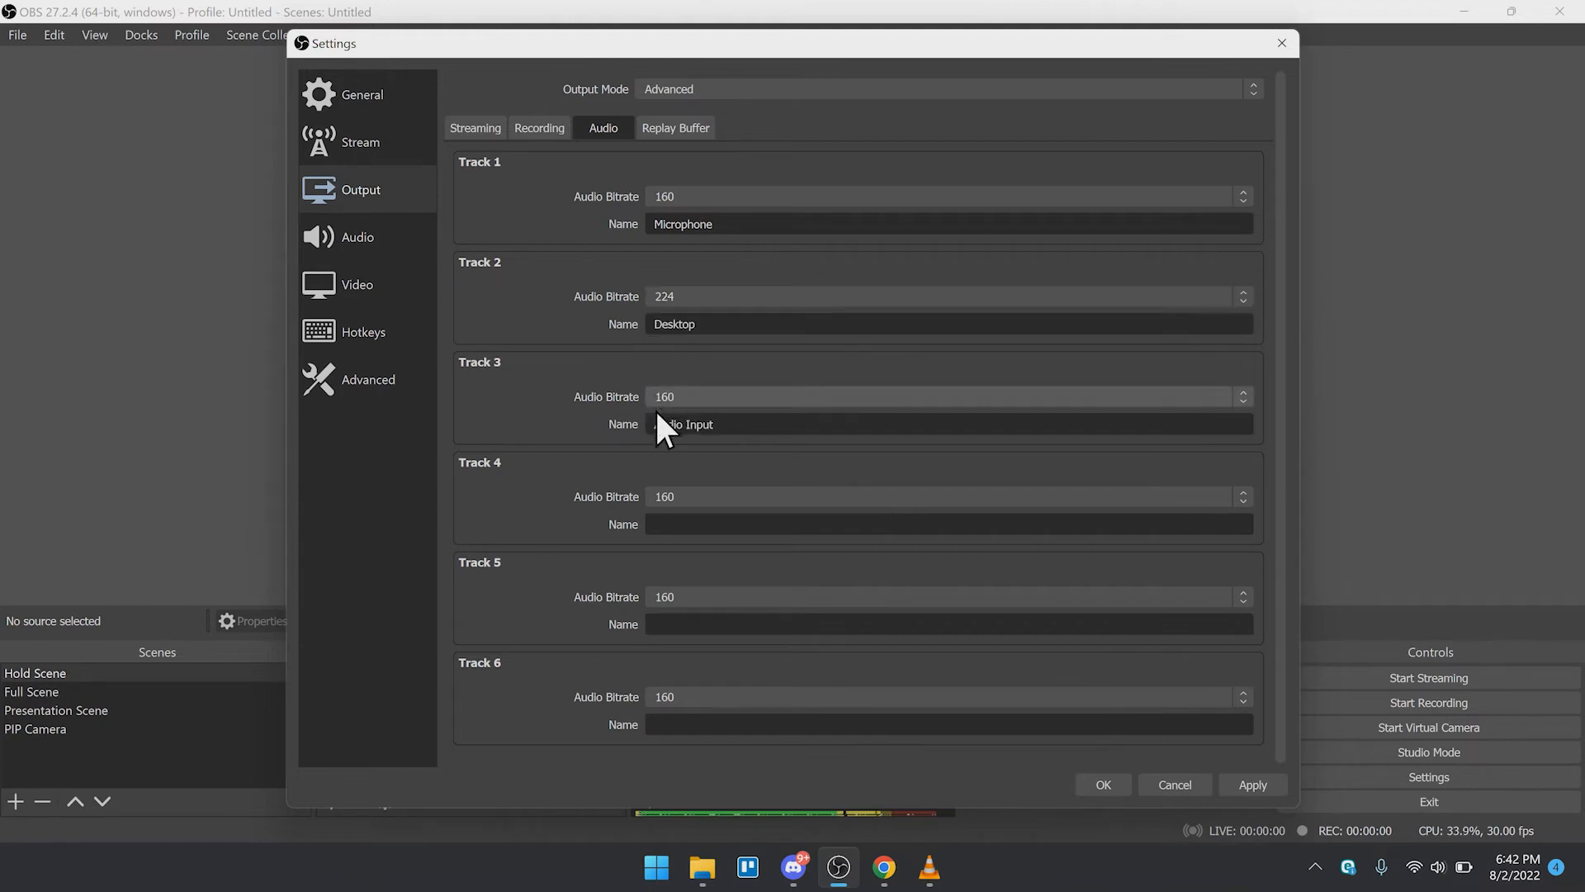
drag(656, 424, 707, 424)
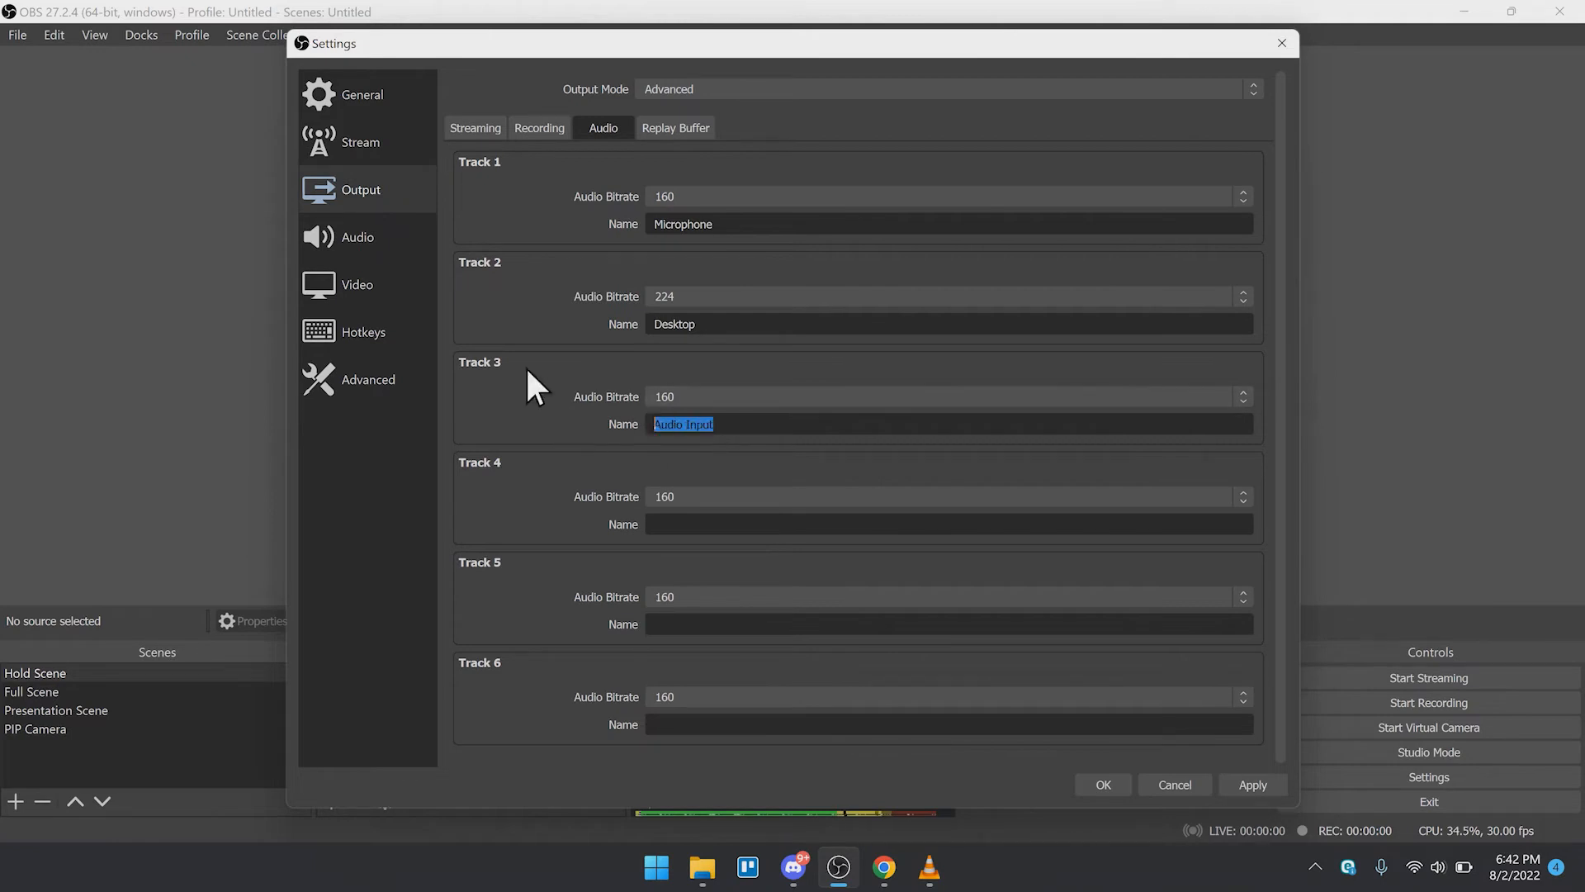
- In the general audio settings, keep the sample rate at 48 kHz and the channels at Stereo
click(371, 247)
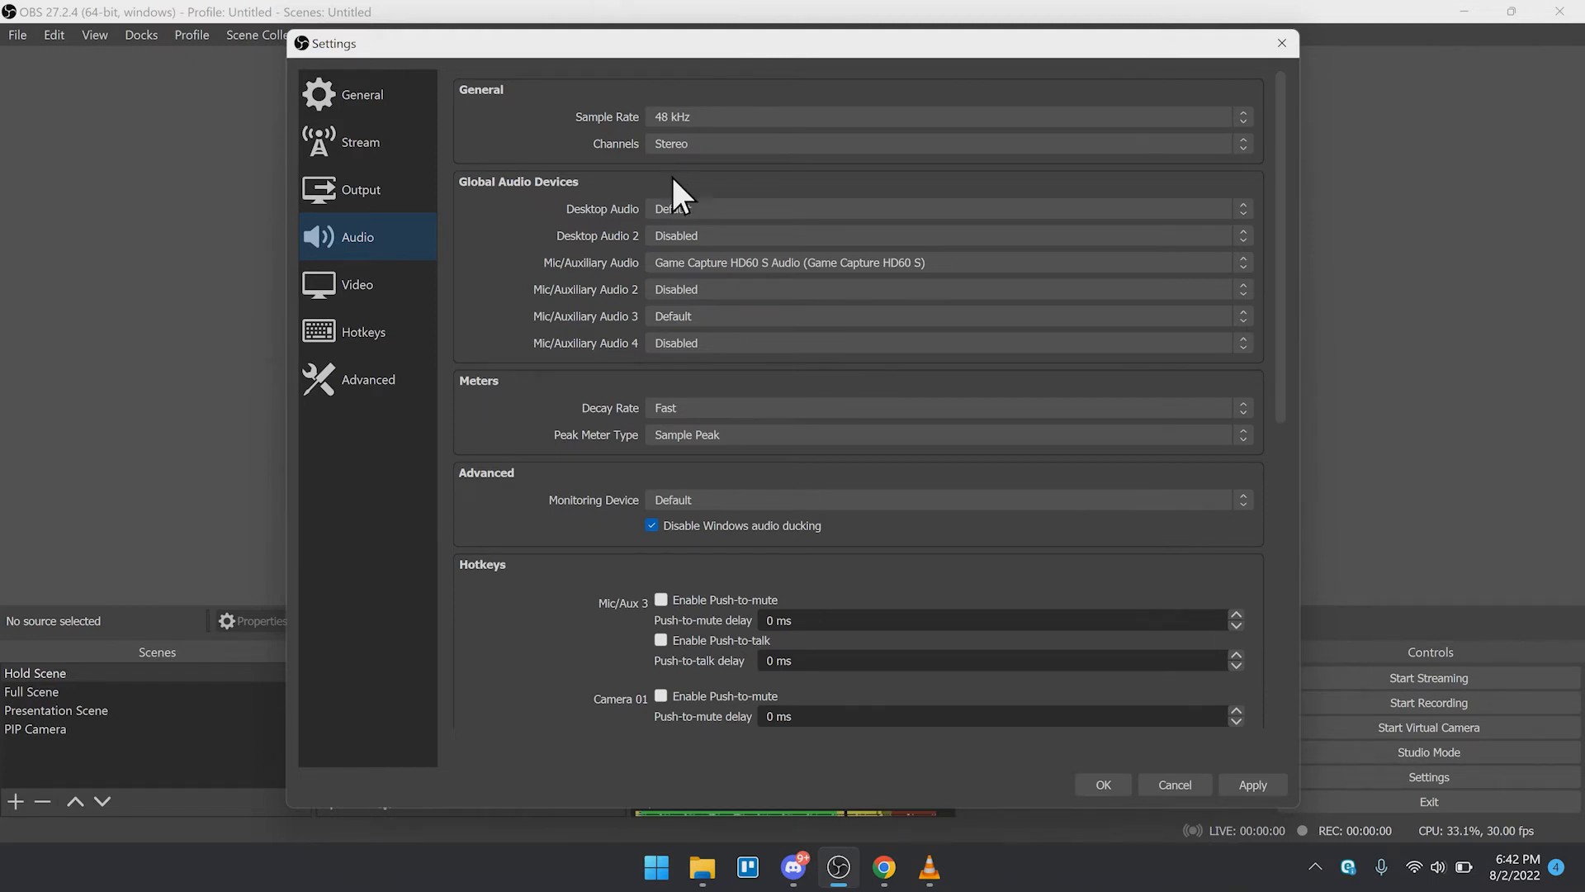
click(692, 115)
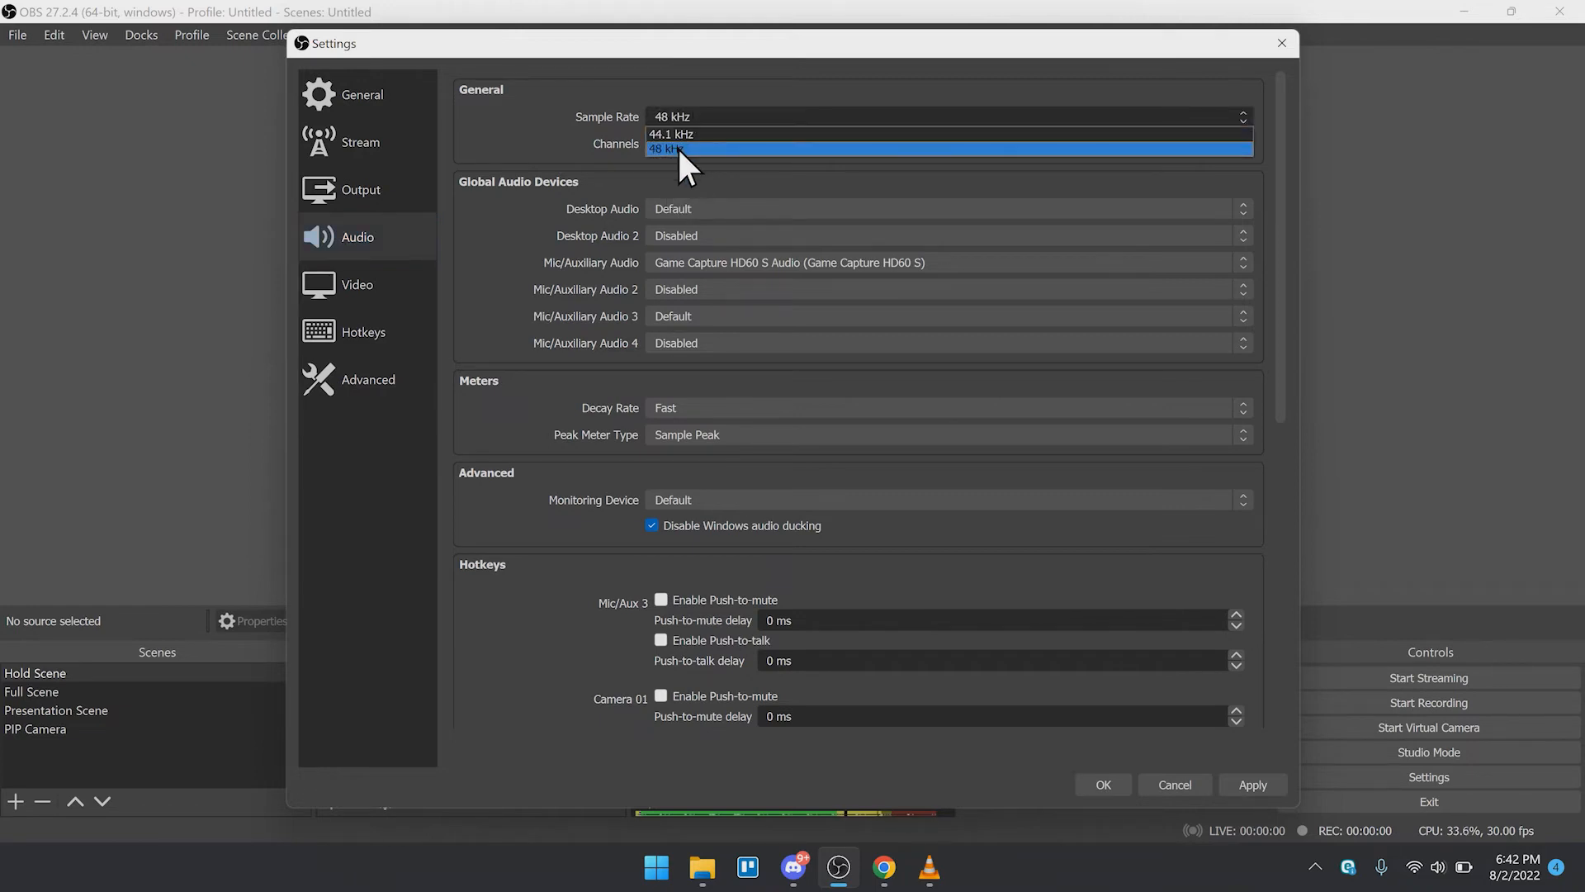
click(679, 149)
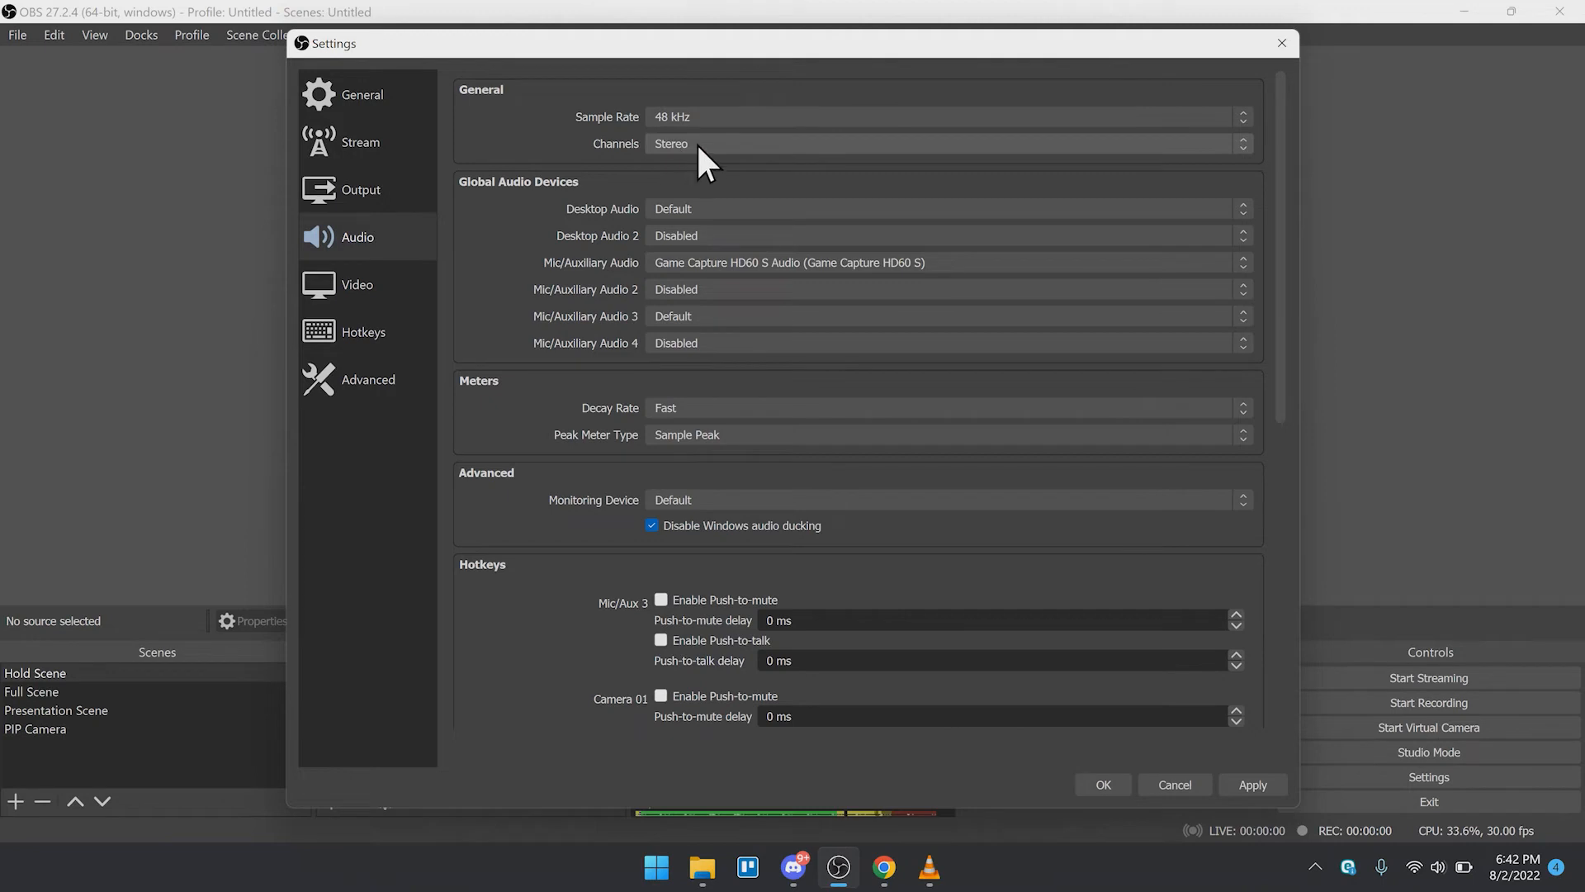
click(701, 149)
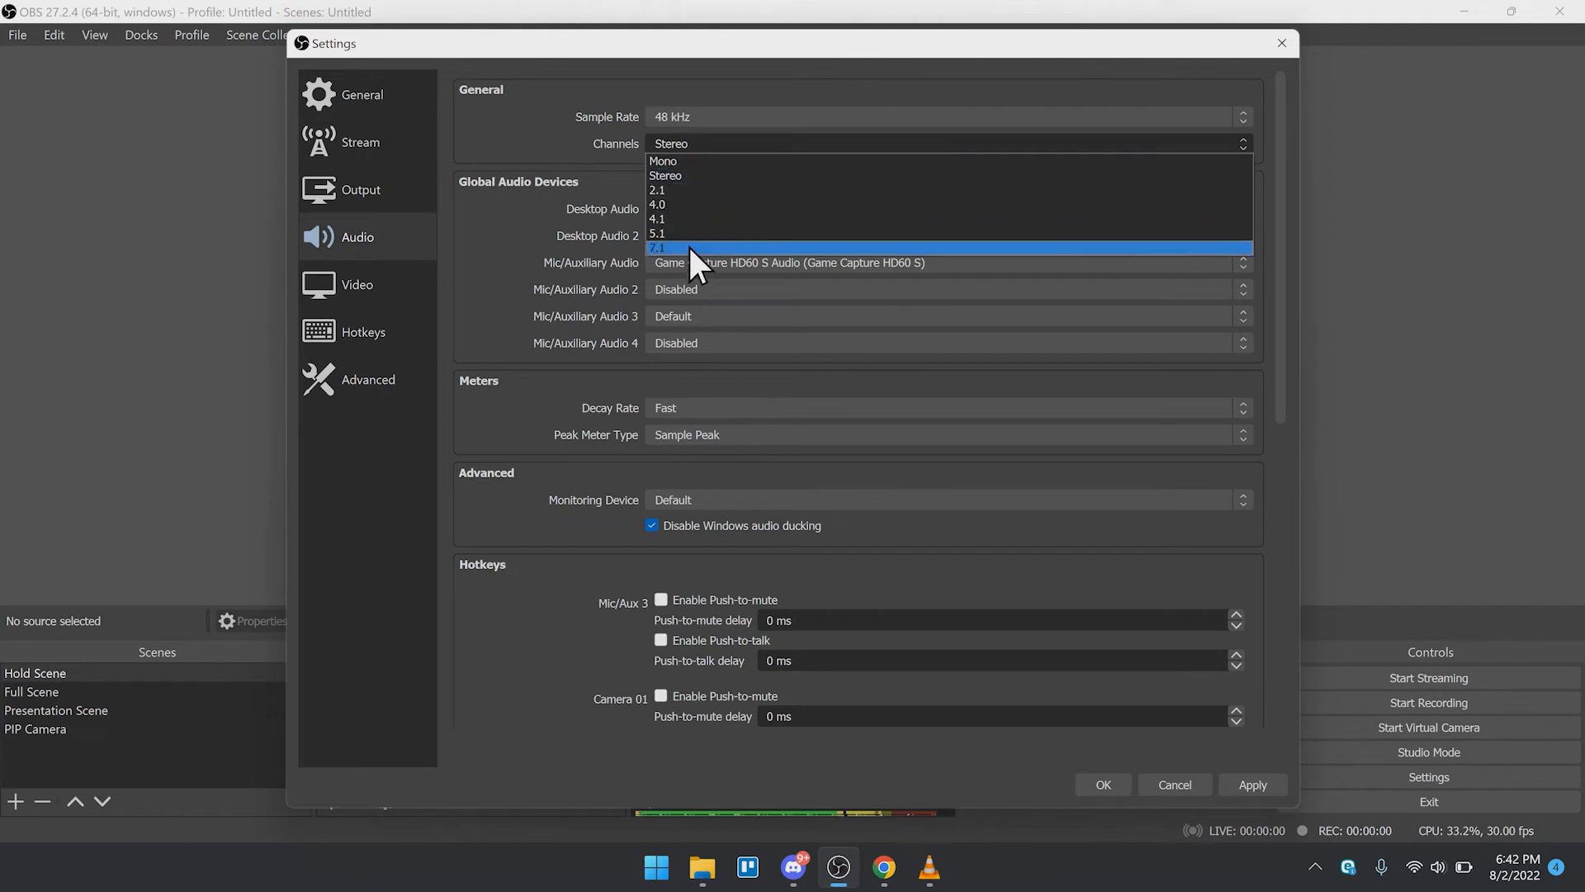
click(715, 176)
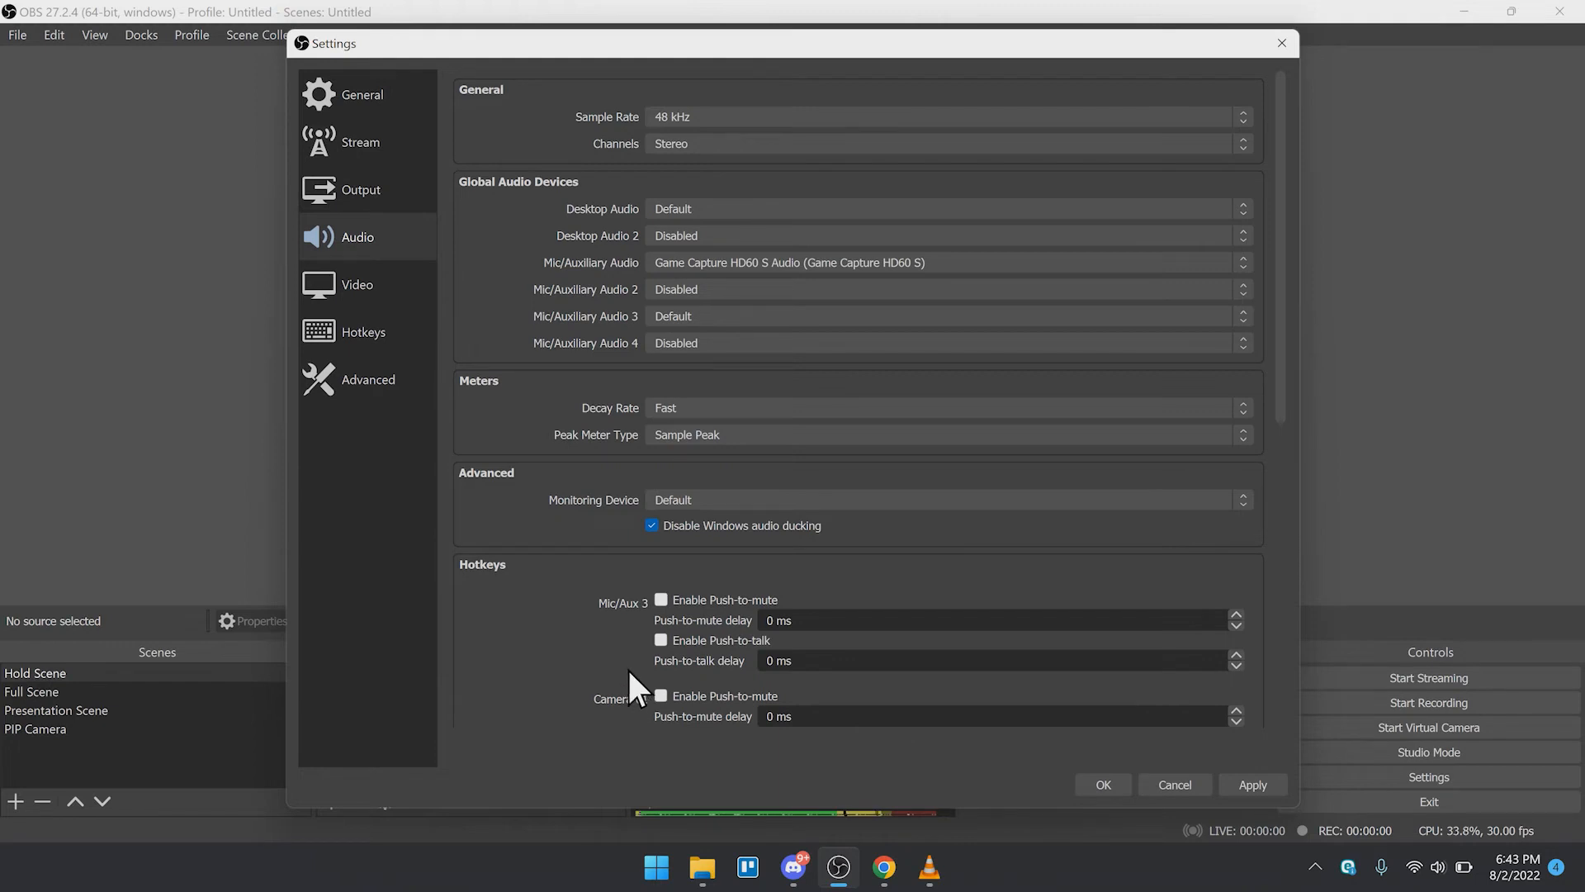
- In the video settings, keep both the base canvas resolution and the output scaled resolution at 1920x1080
click(394, 295)
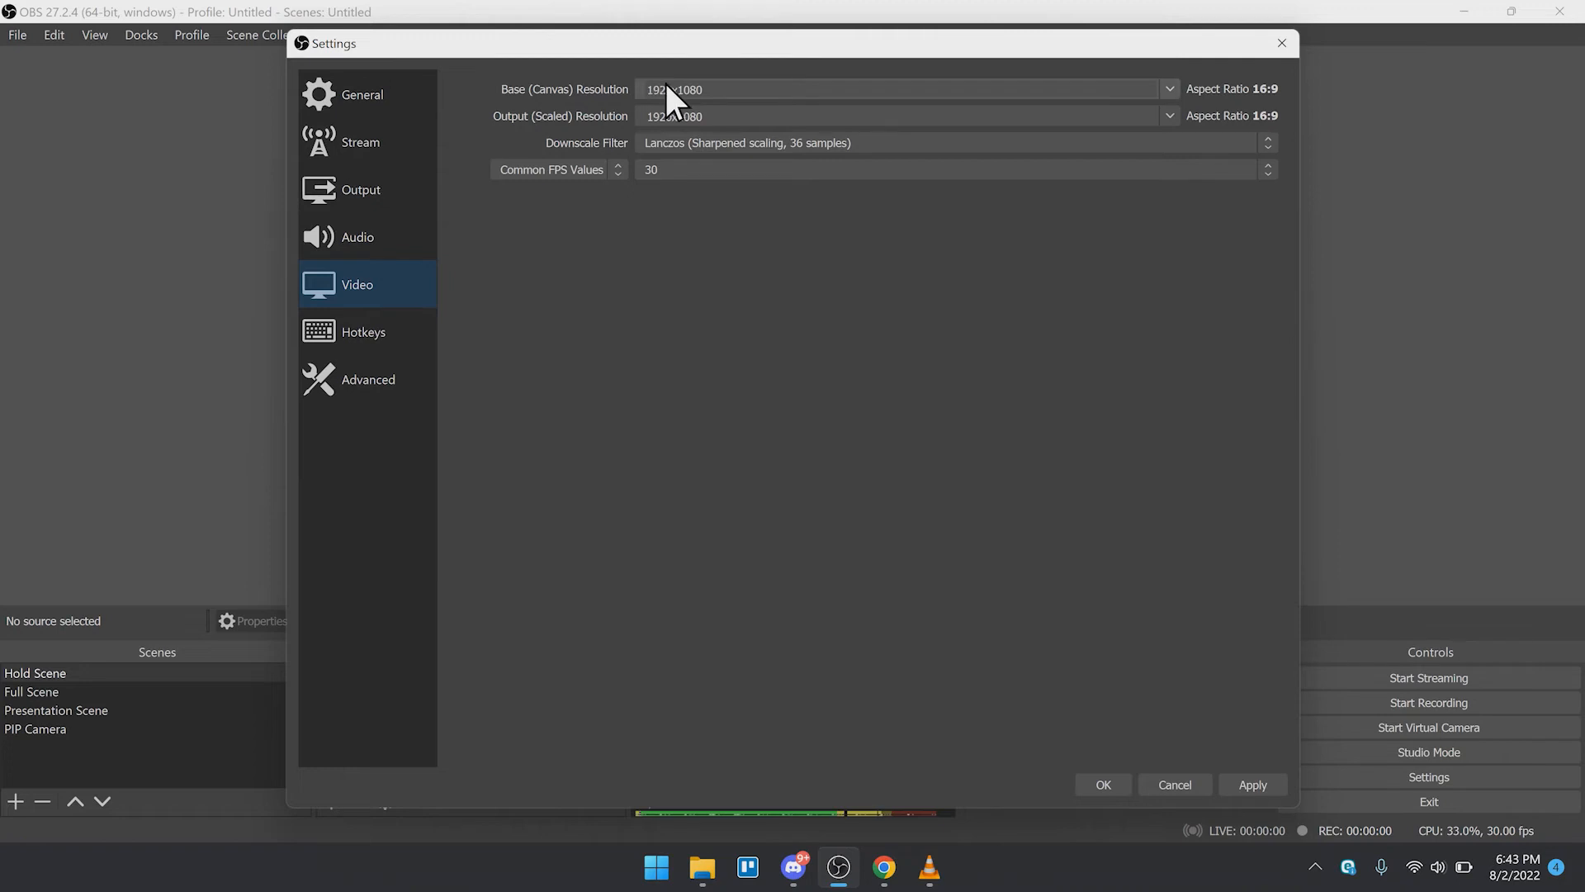
click(1171, 87)
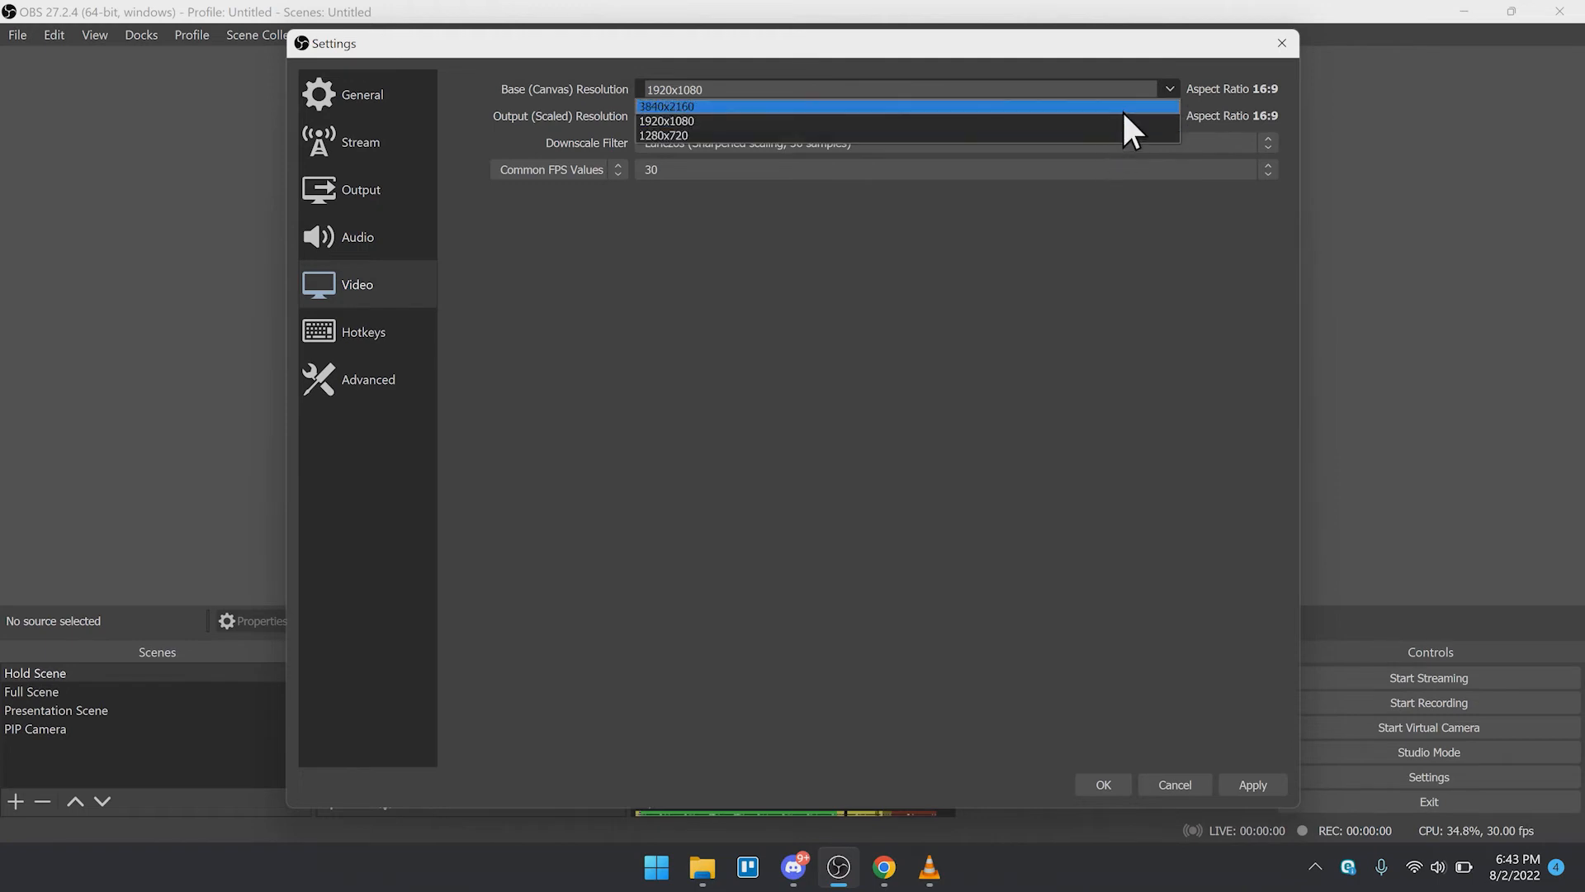
click(1166, 87)
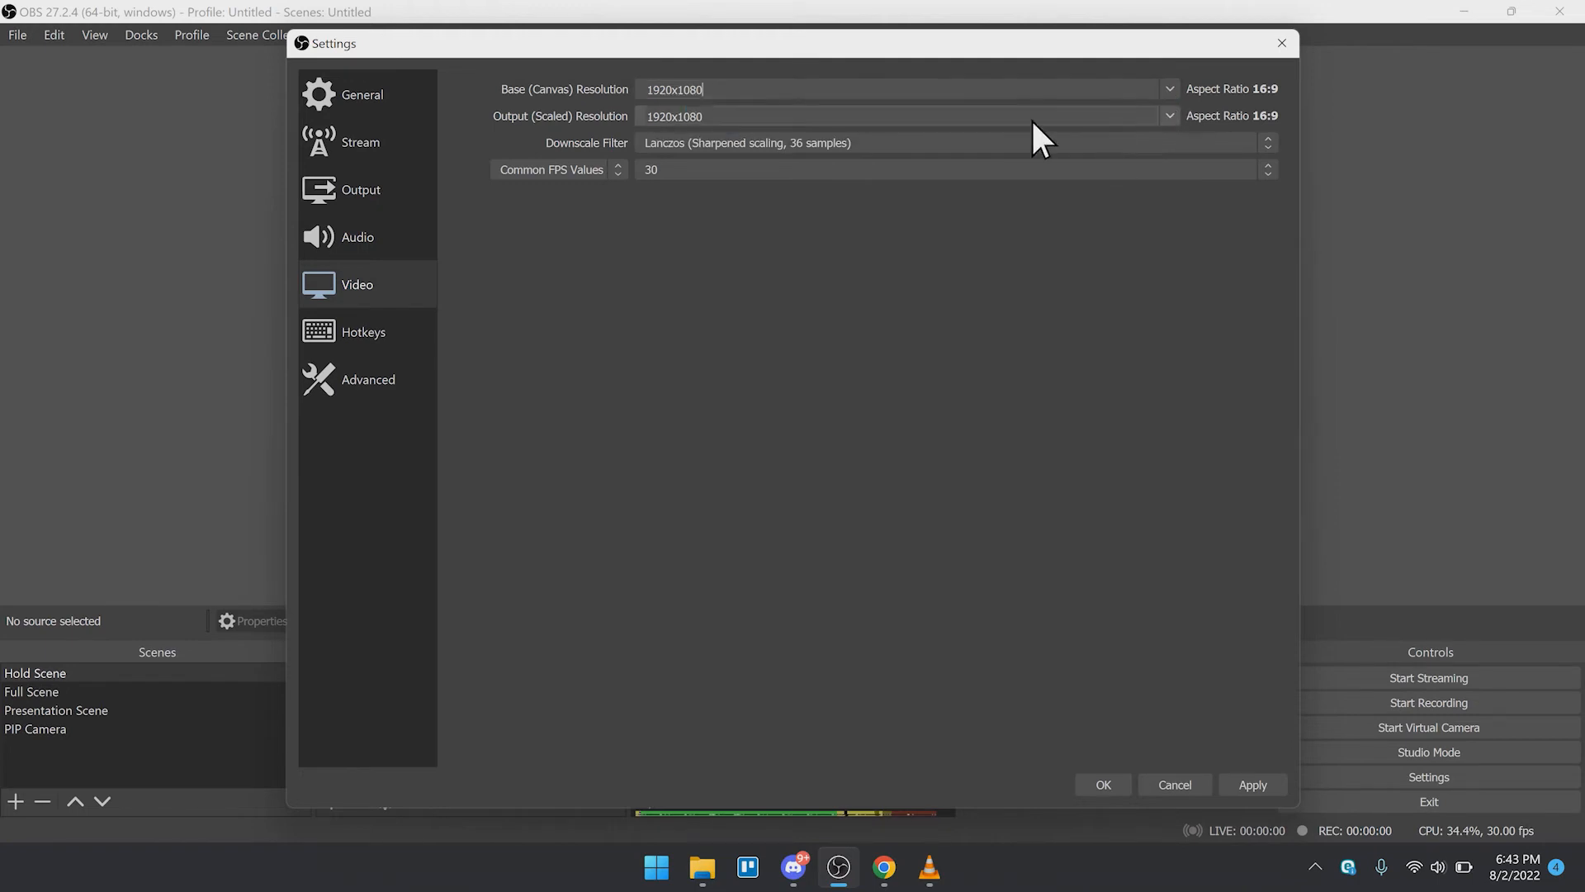
click(1166, 114)
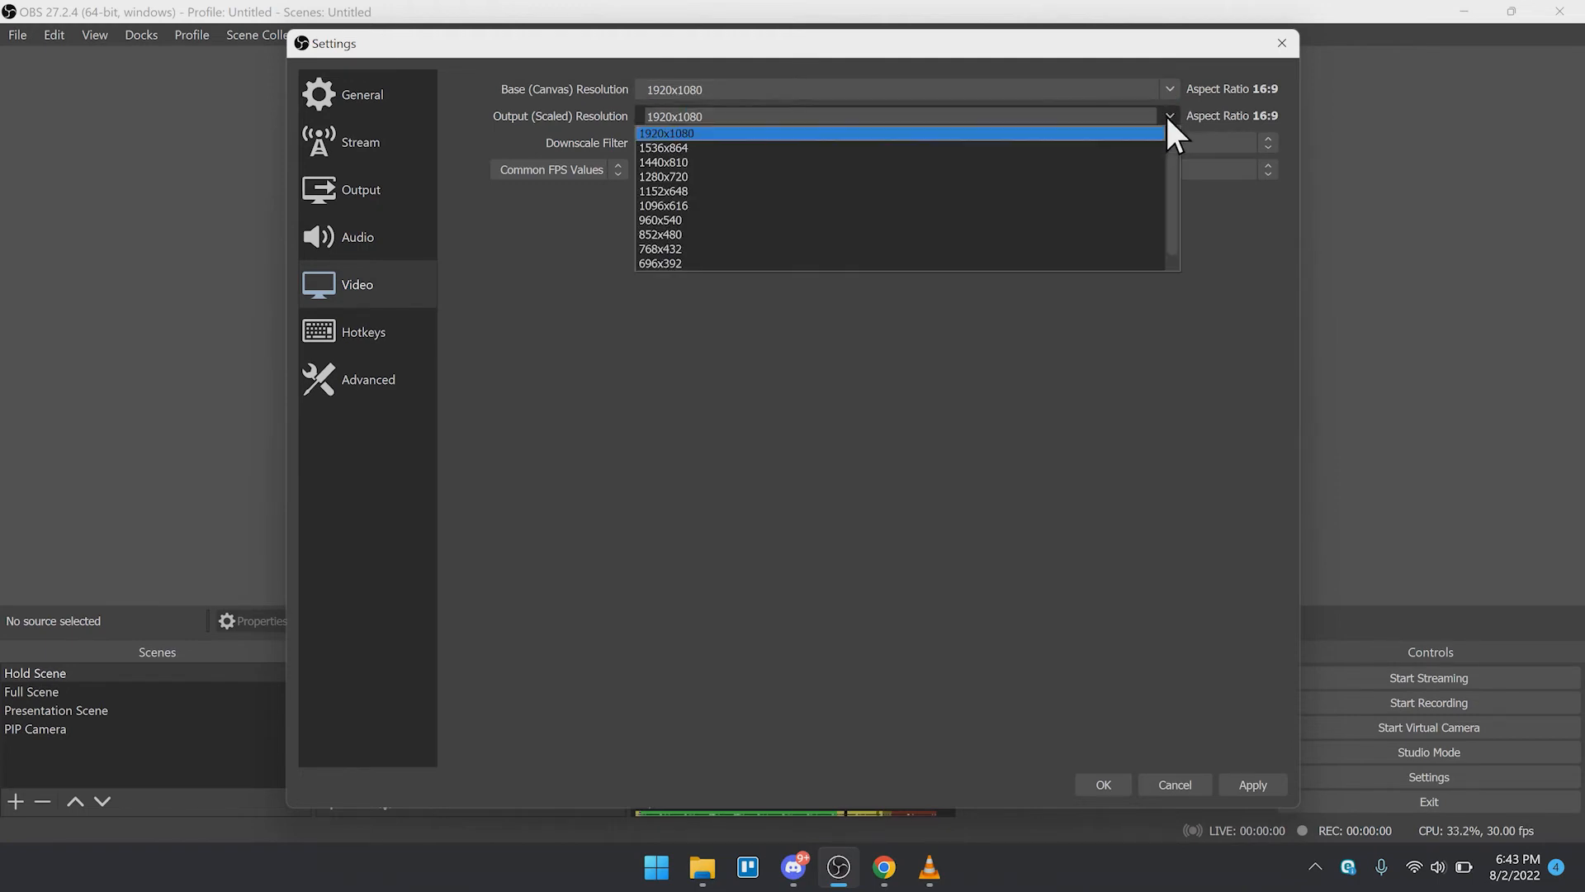
click(1167, 117)
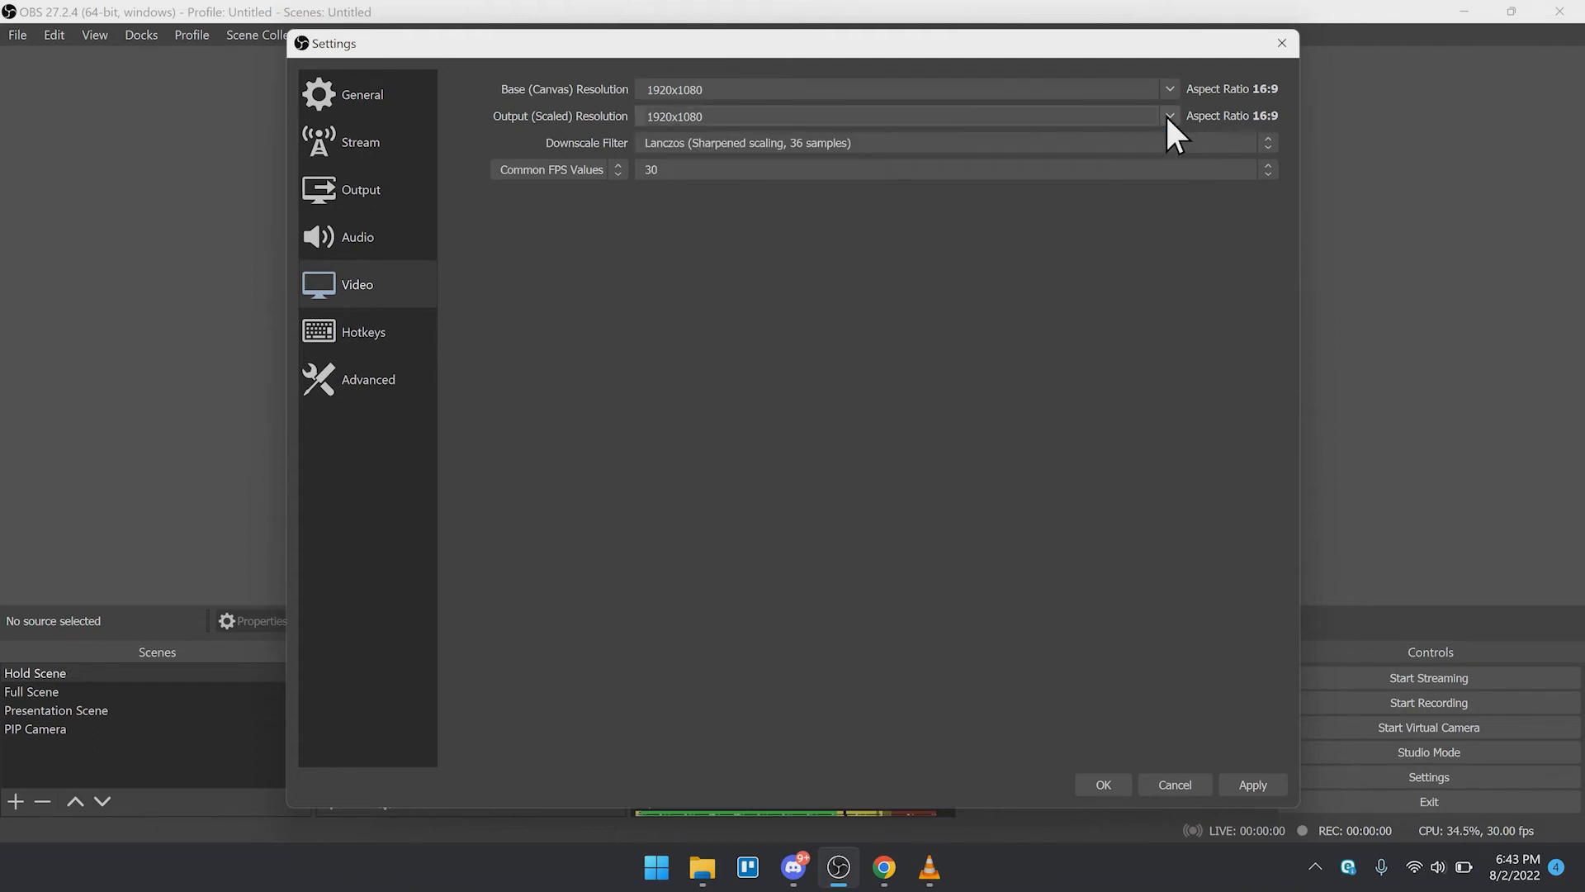
click(1167, 116)
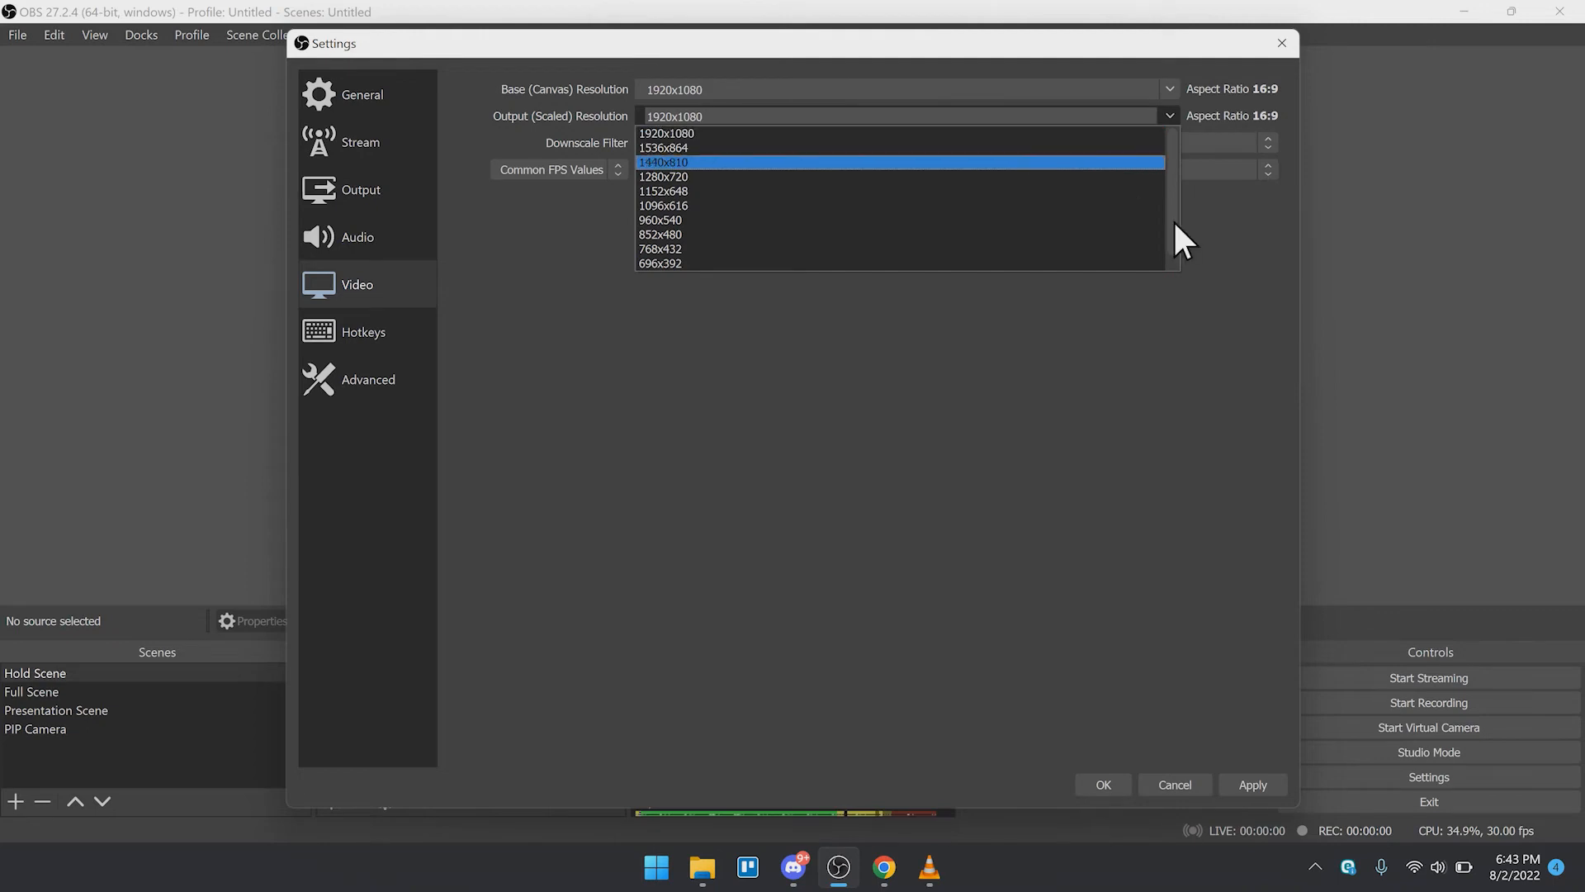
click(976, 132)
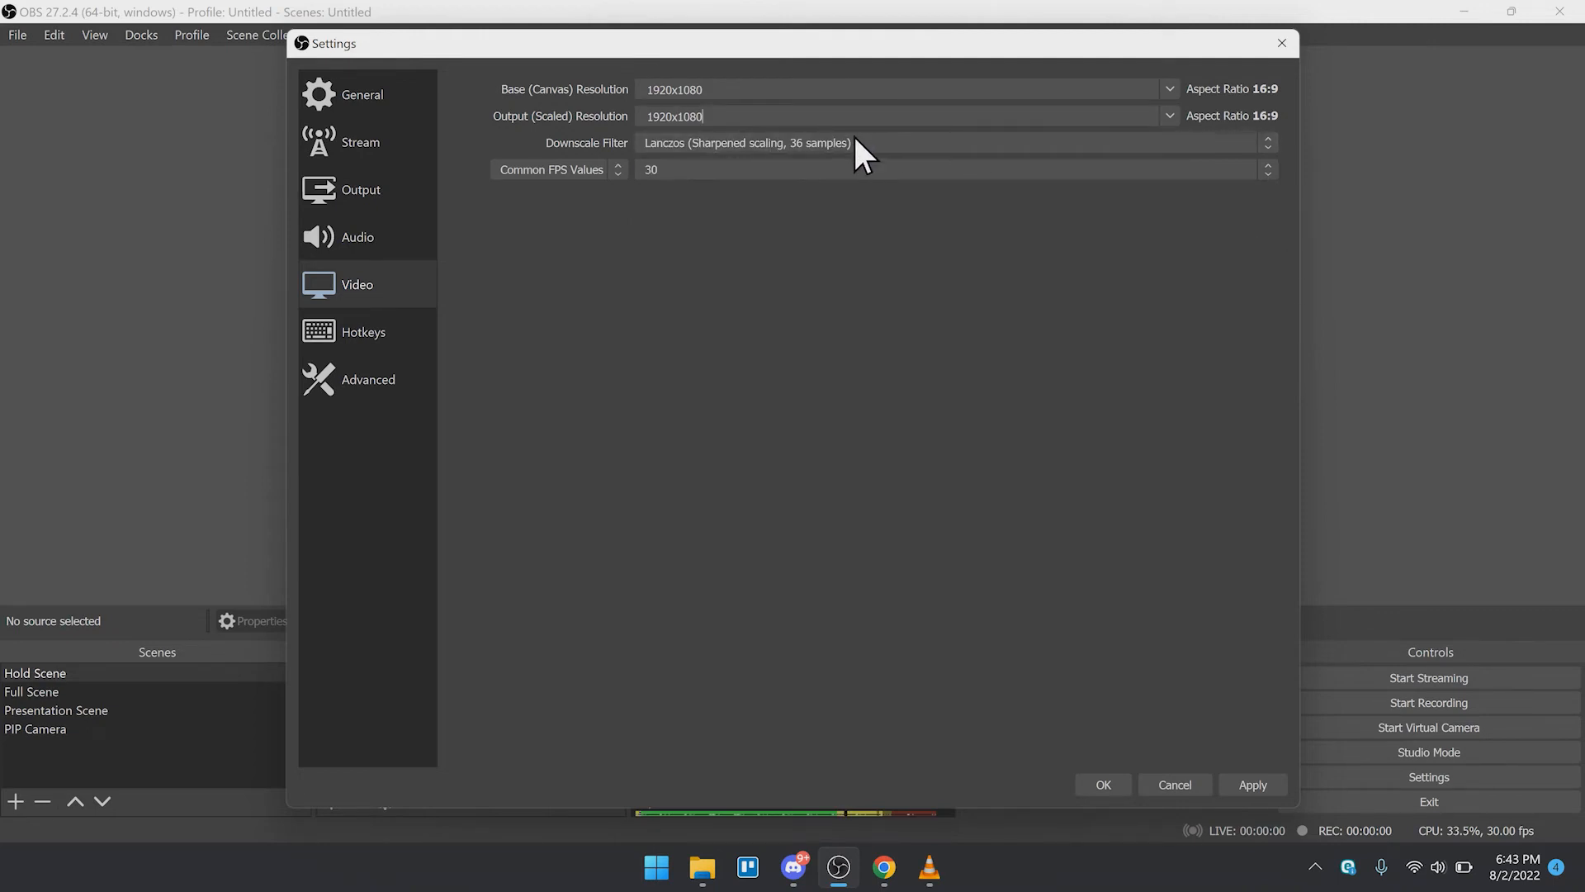
- Keep the downscale filter at Lanczos (Sharpened scaling, 36 samples) and the common FPS value at 30
click(854, 140)
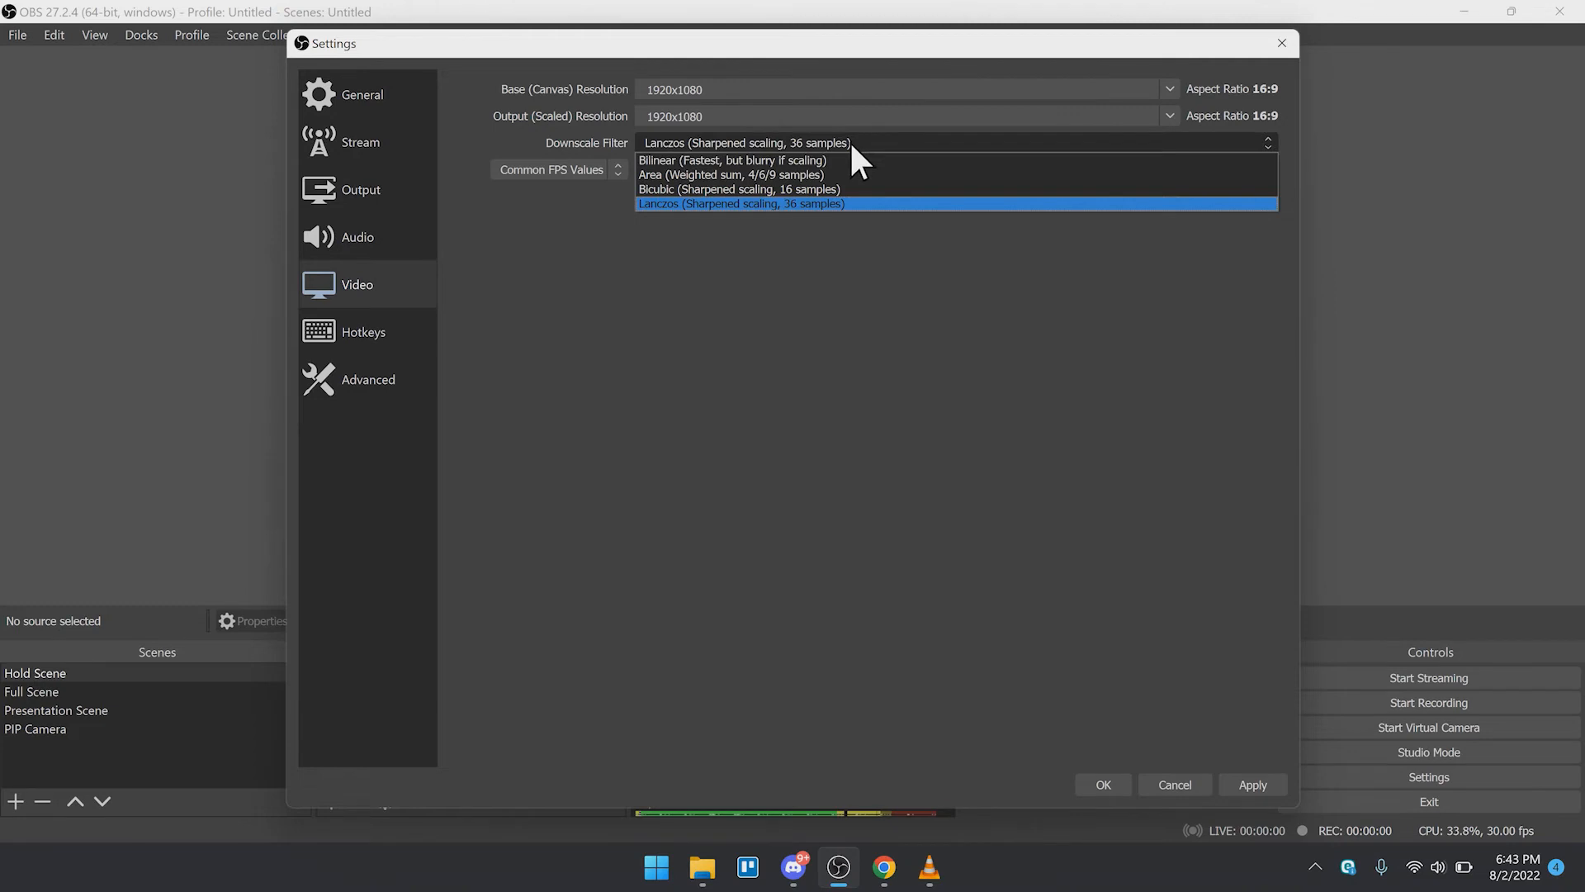
click(878, 195)
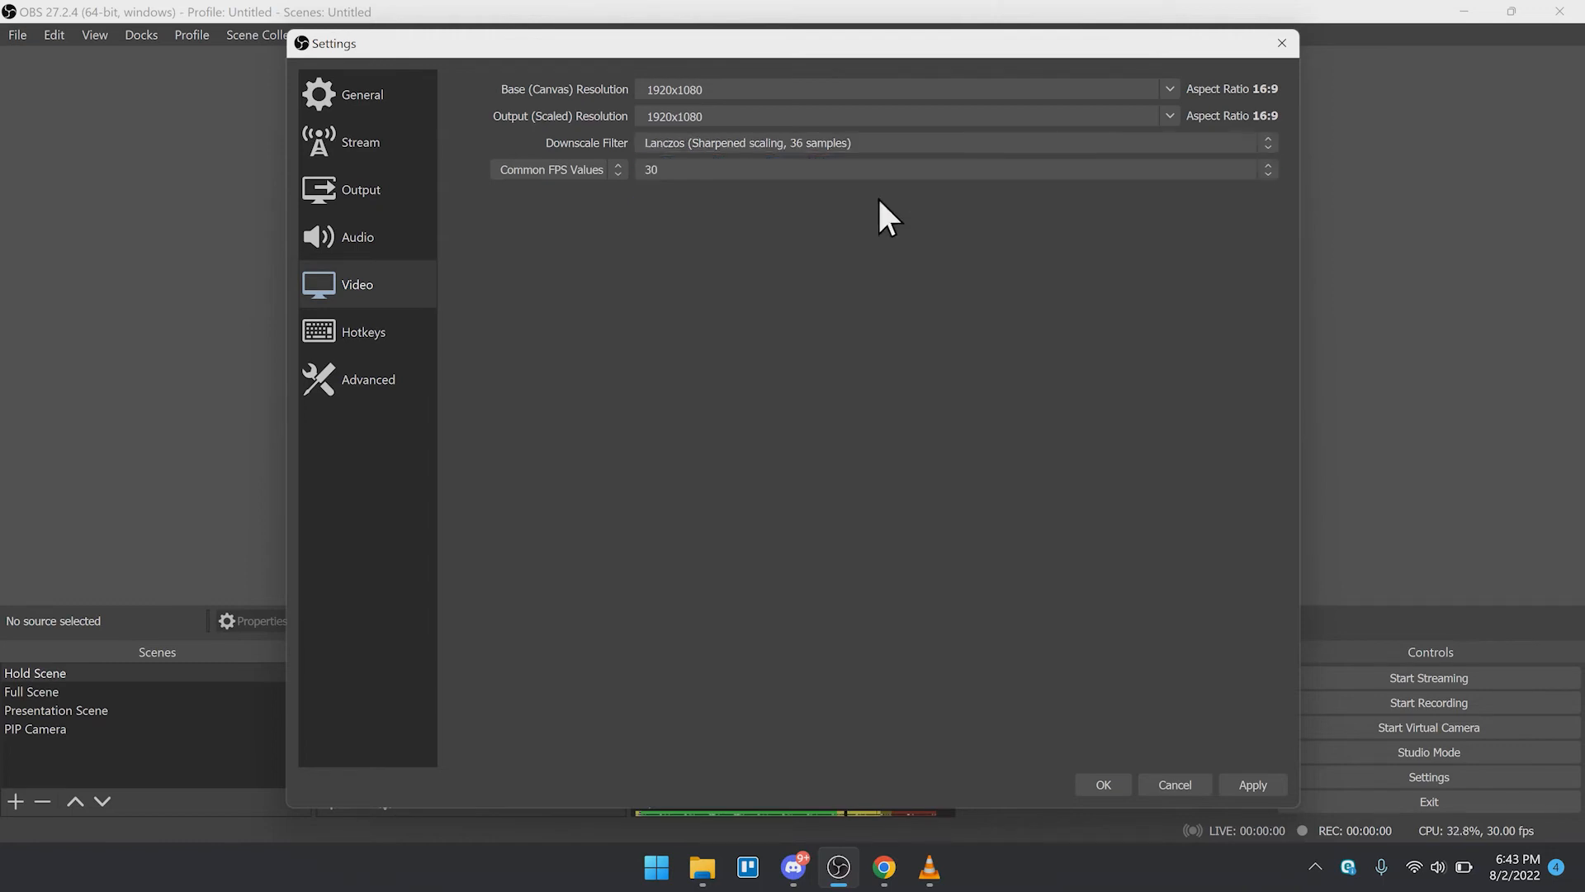
click(824, 168)
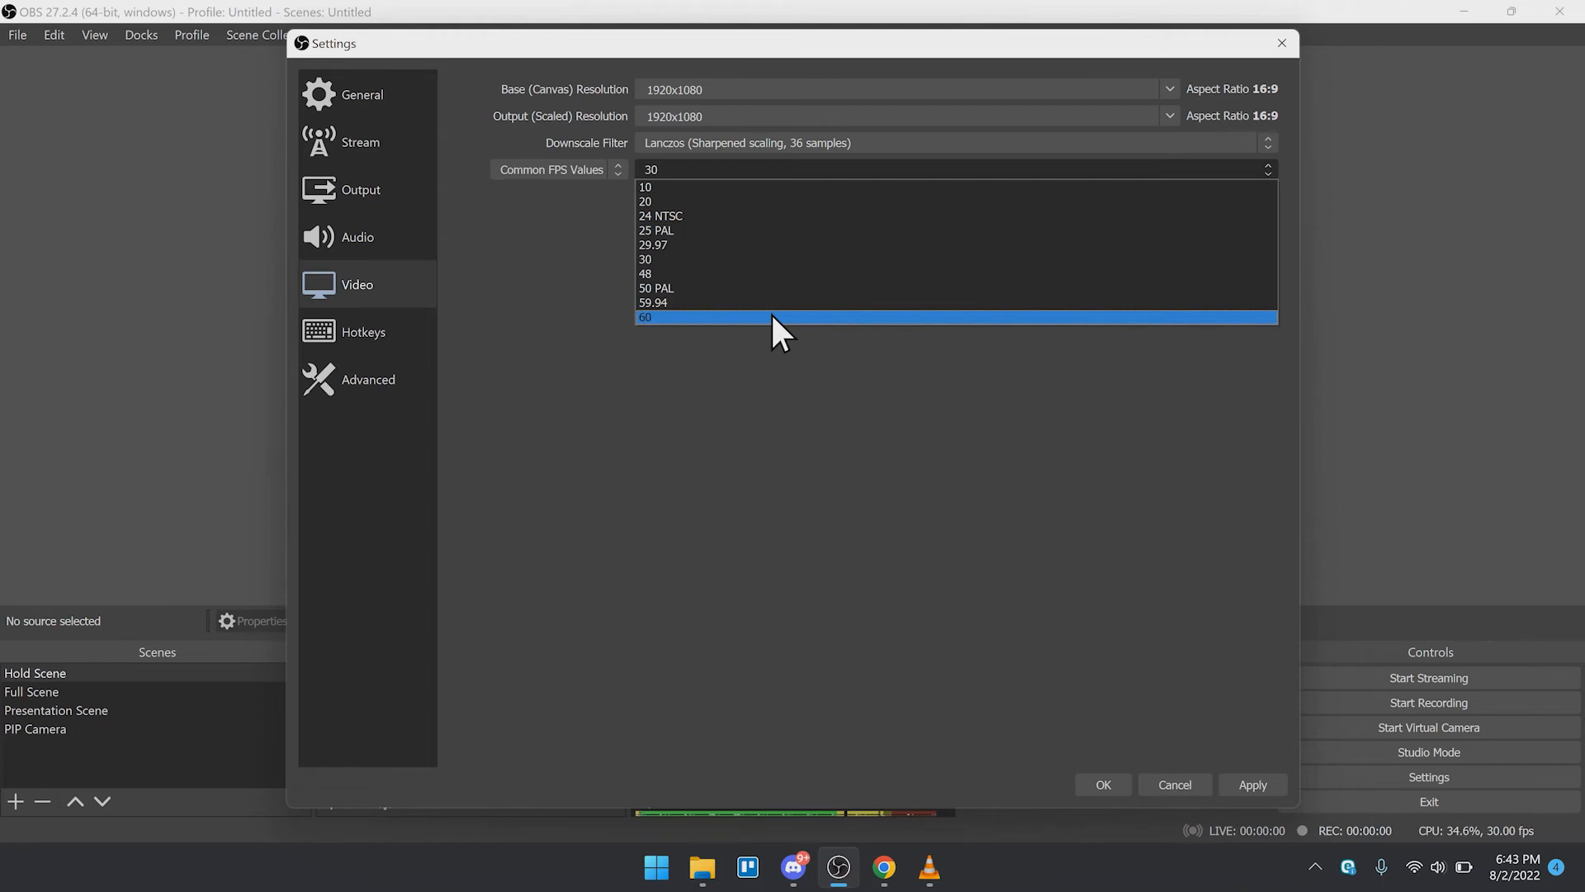
click(774, 260)
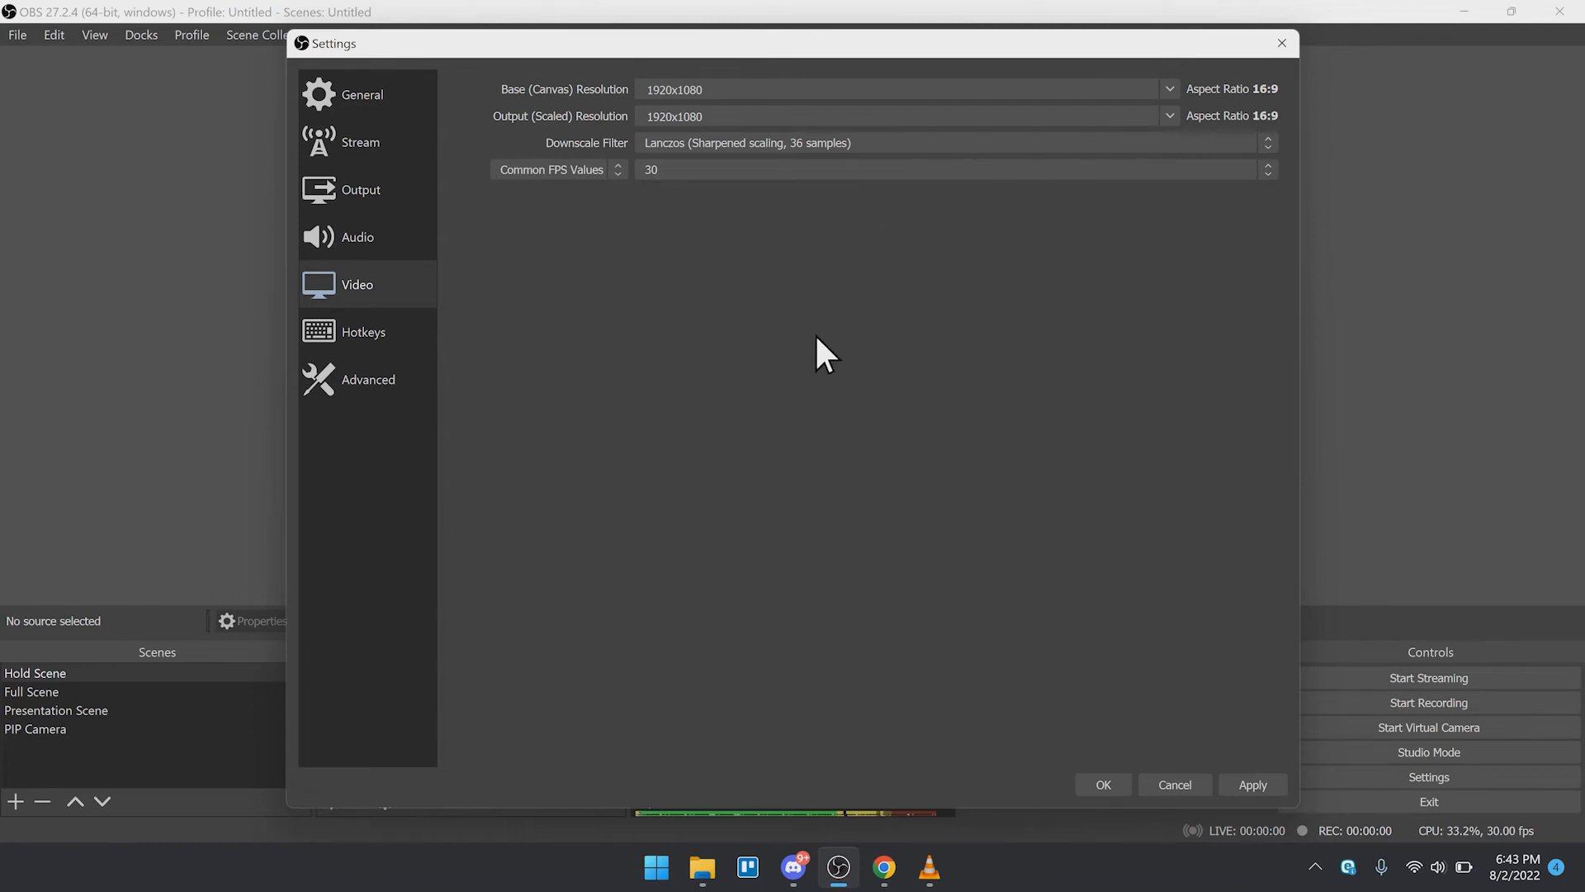
- In the hotkey settings, assign Space to Transition and look through the hotkeys for the individual scenes
click(389, 333)
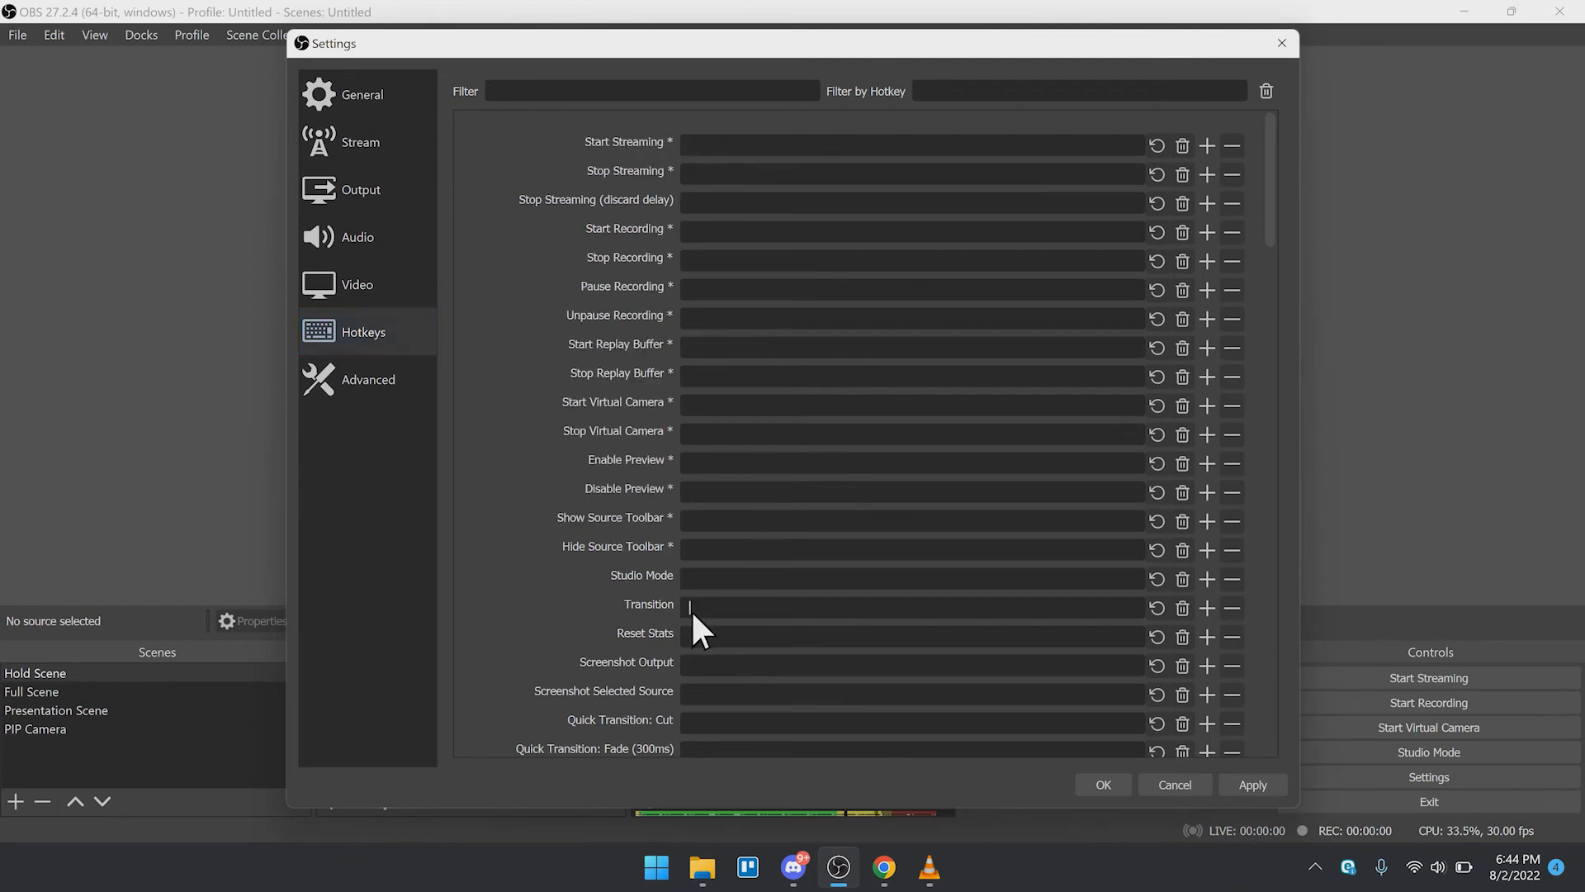
key(space)
scroll(574, 407, down, 5)
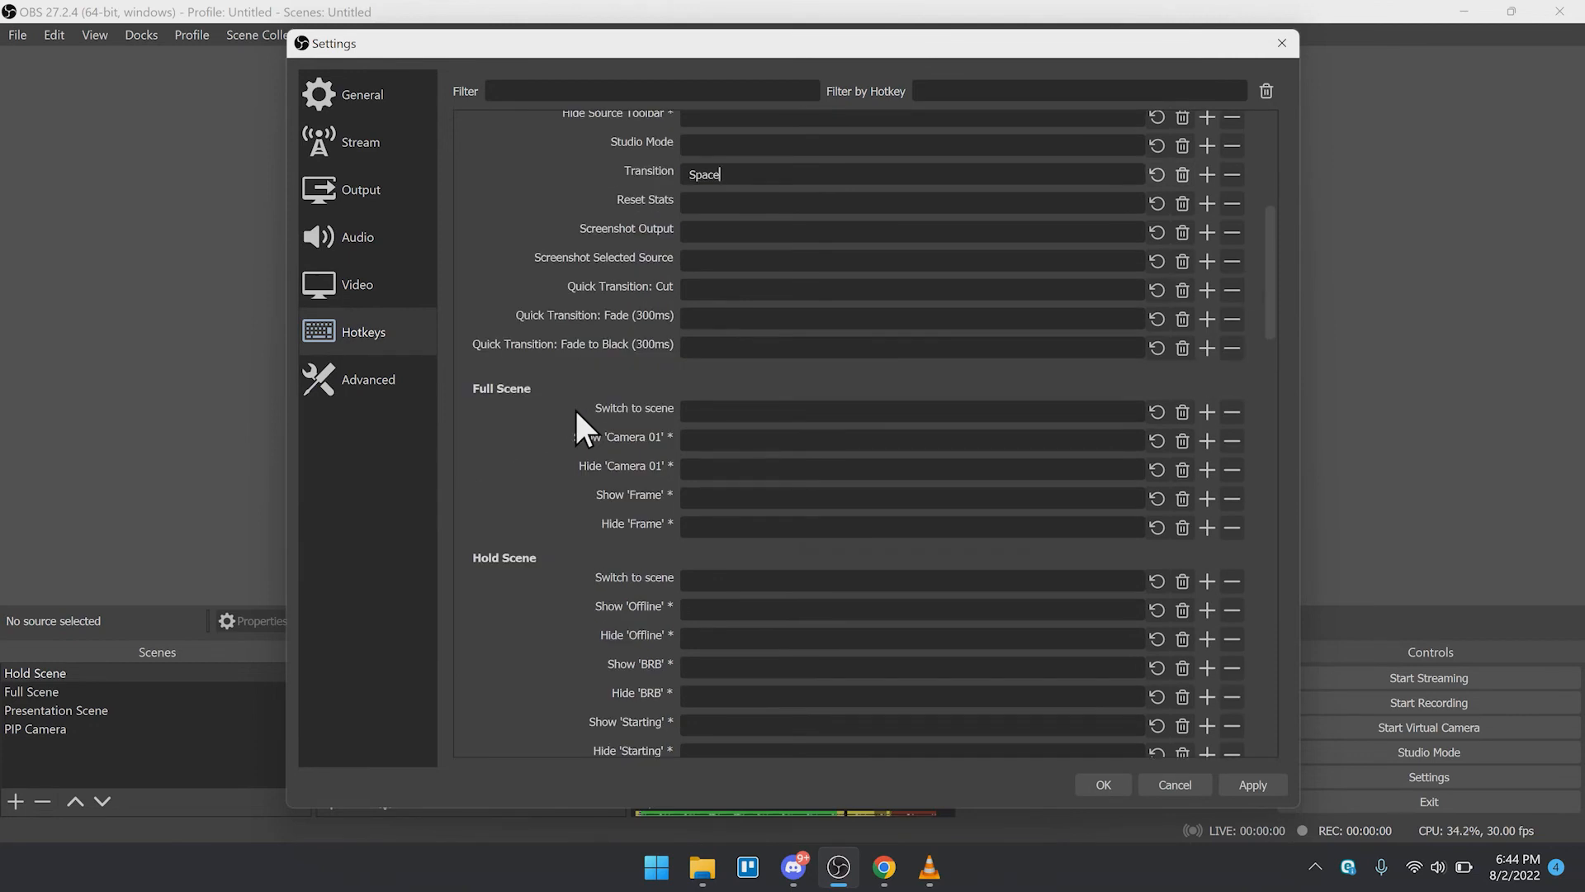
scroll(577, 411, down, 1)
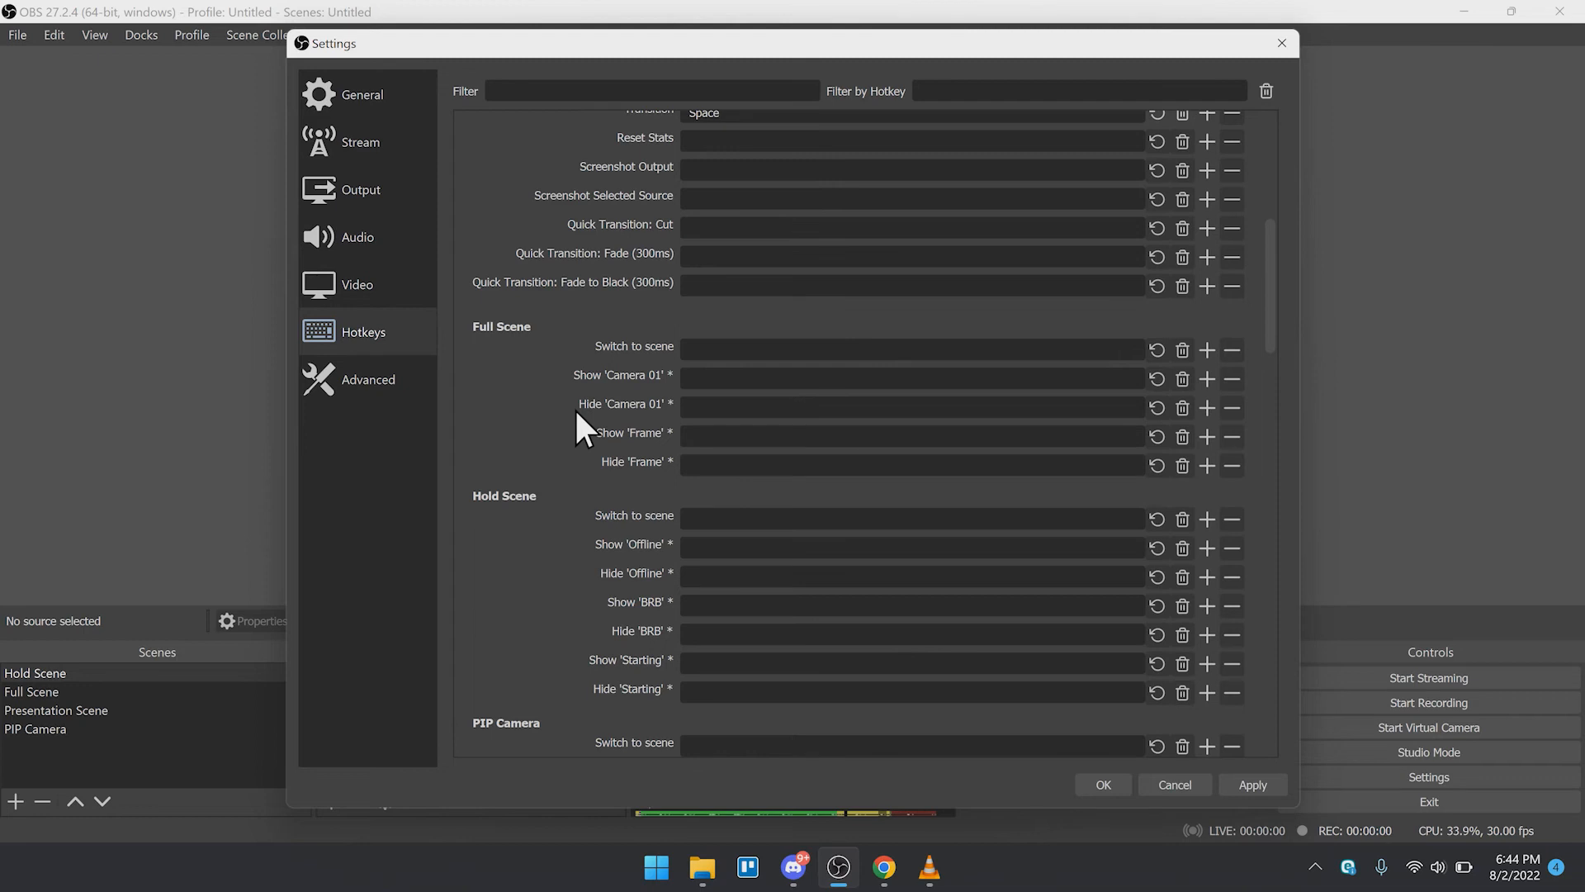
scroll(576, 413, down, 1)
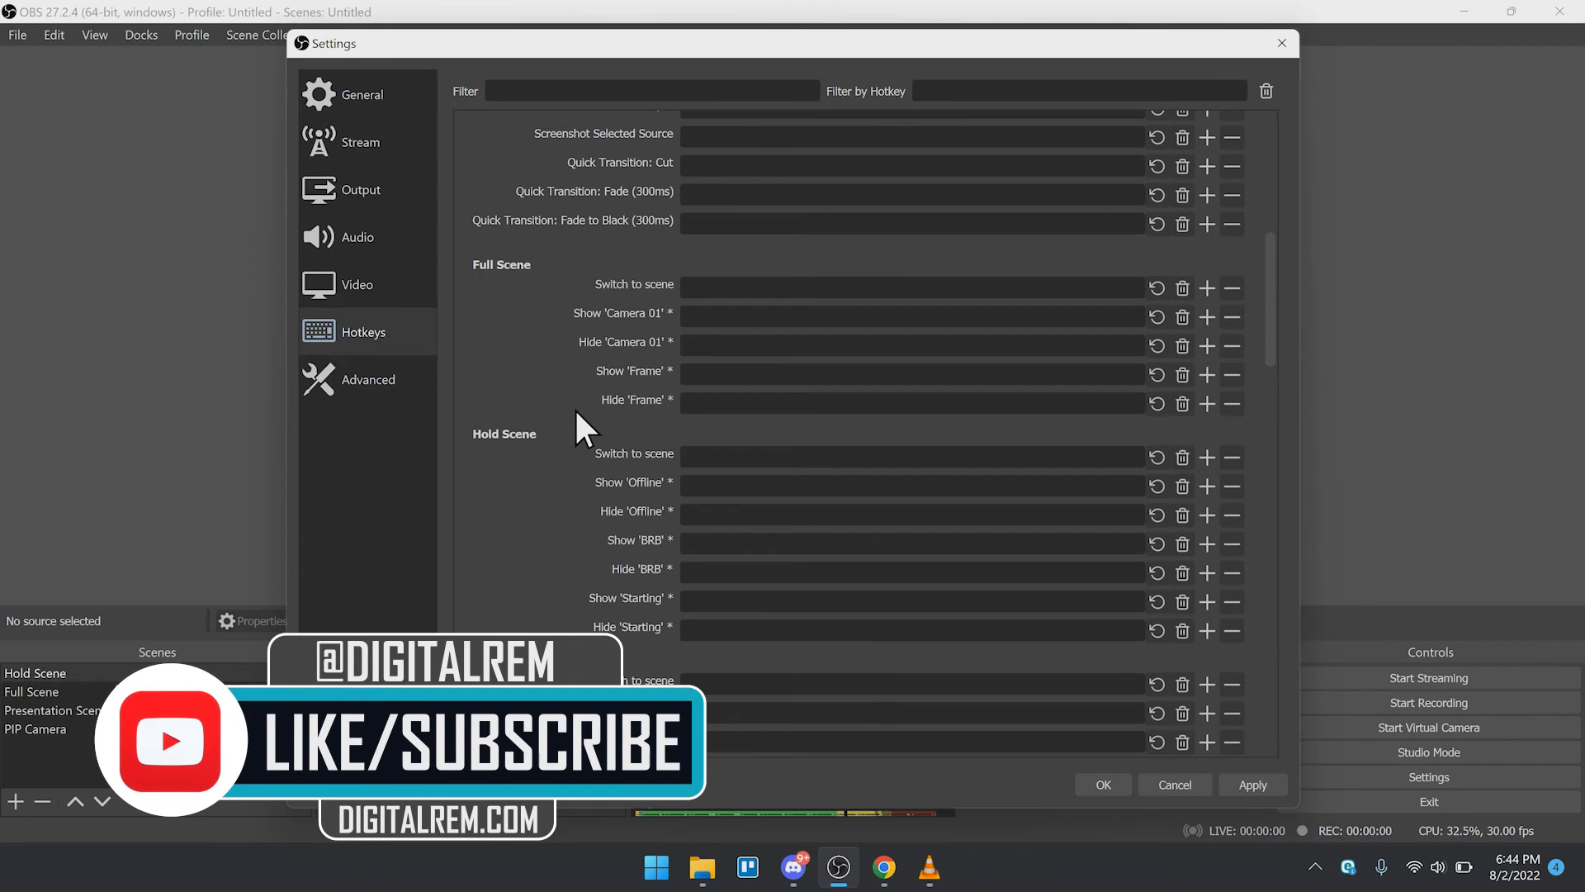
- In the advanced video settings, keep the renderer at Direct3D 11 and the color format at NV12
click(386, 377)
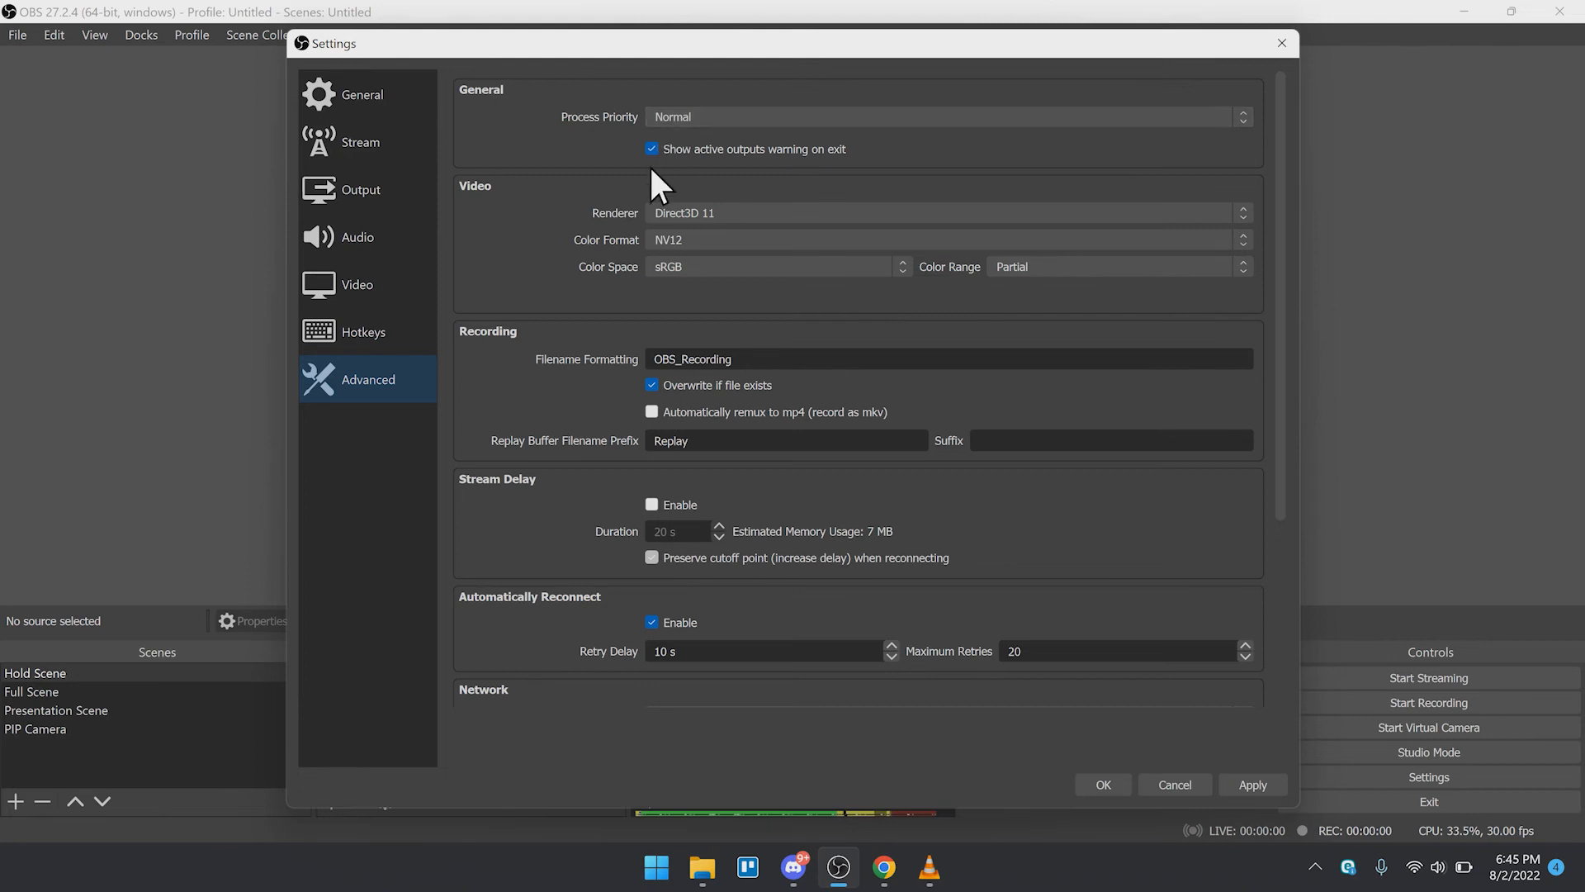
click(665, 219)
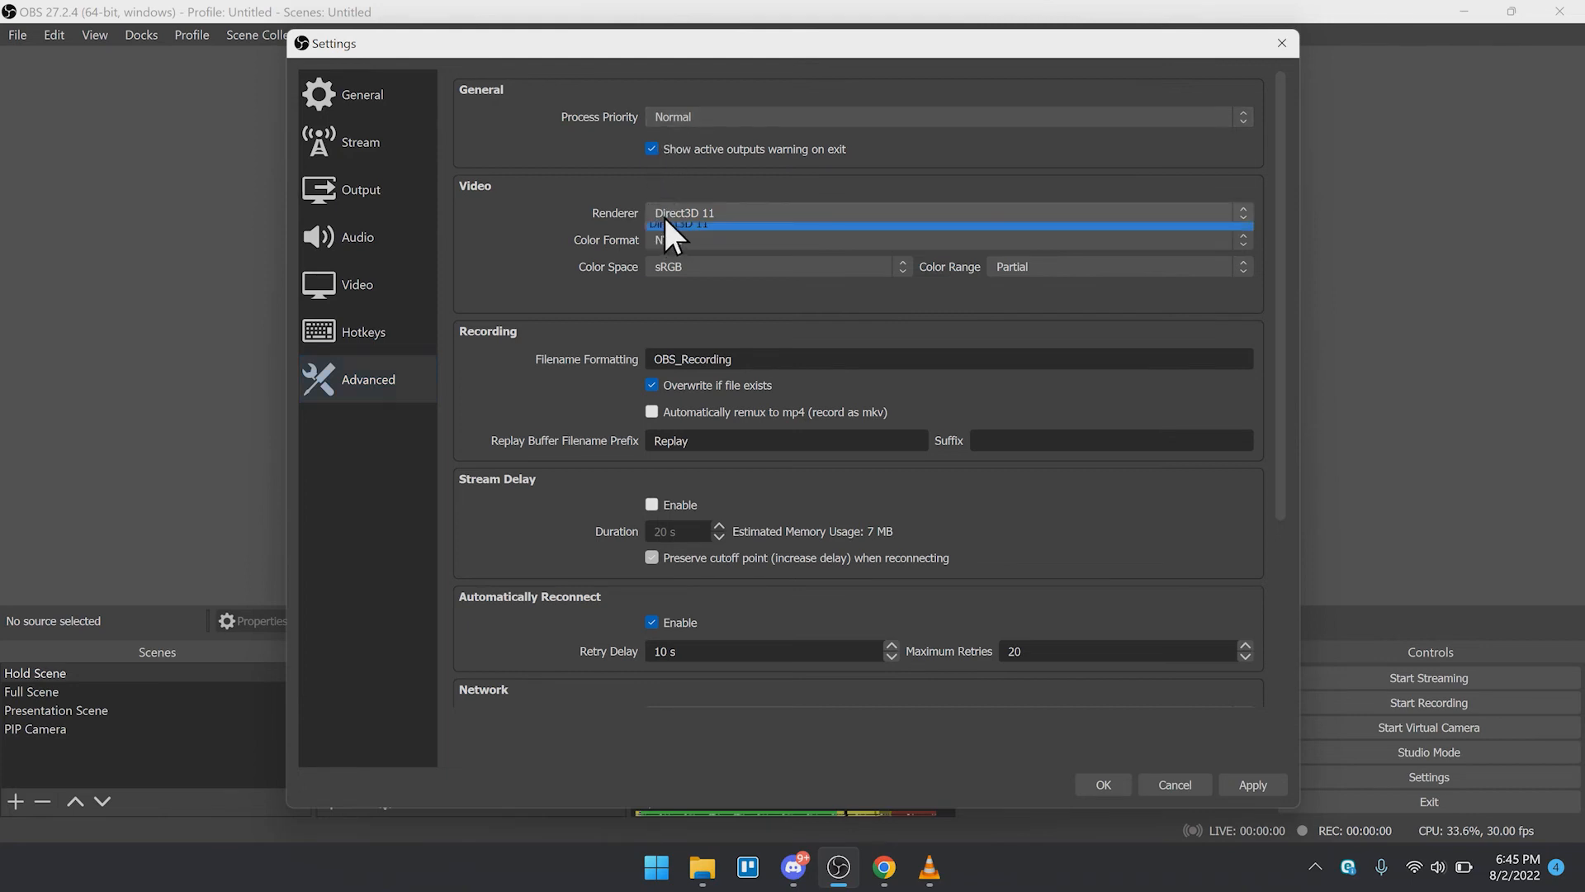
click(608, 235)
click(695, 246)
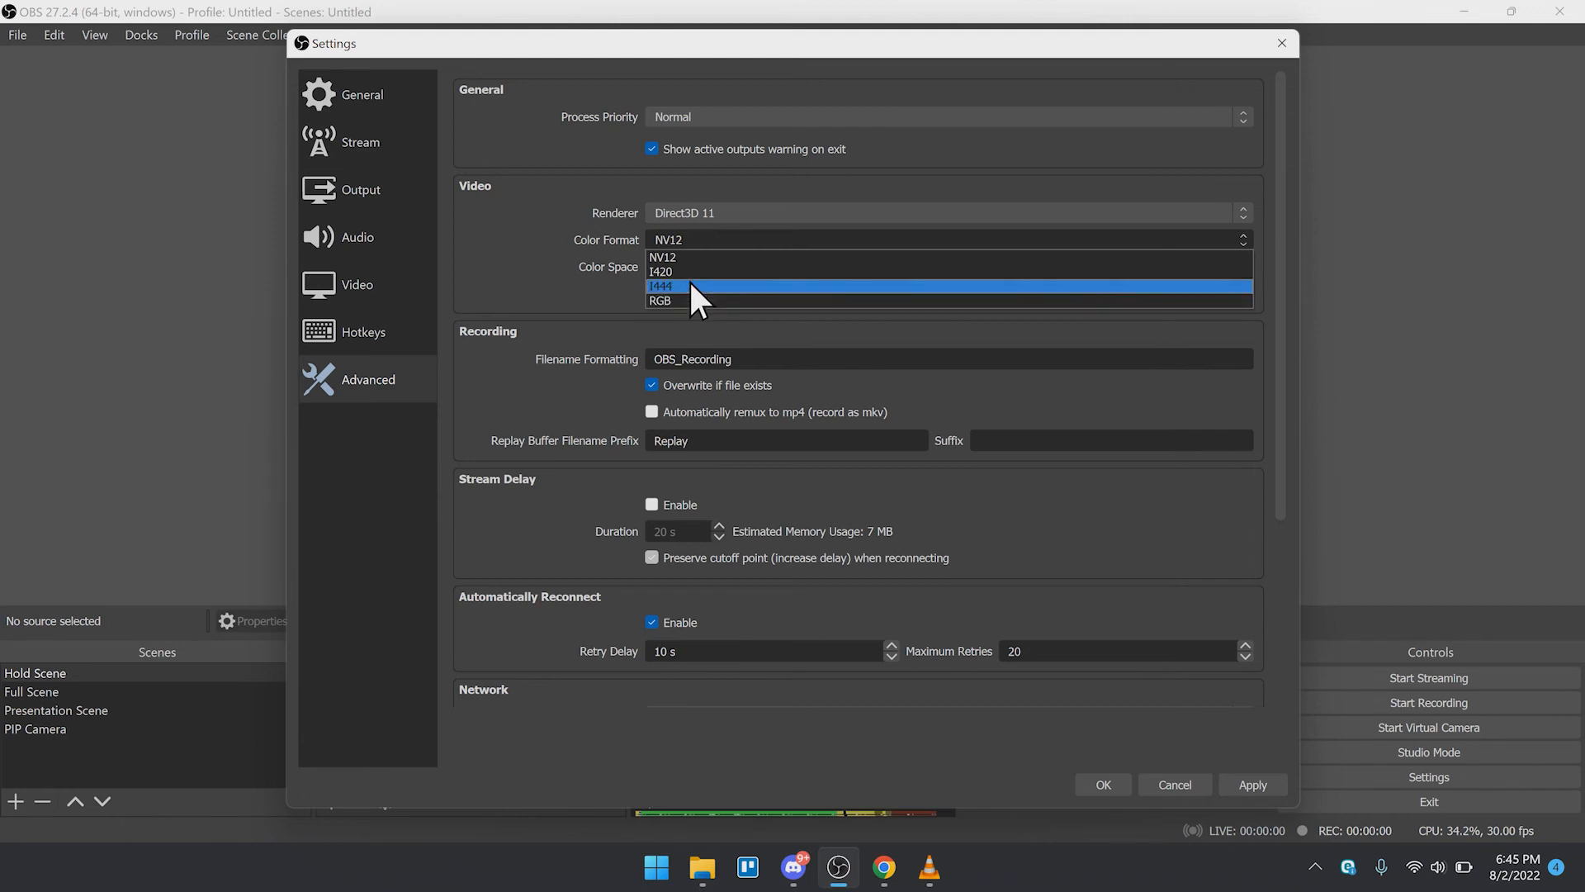
click(697, 259)
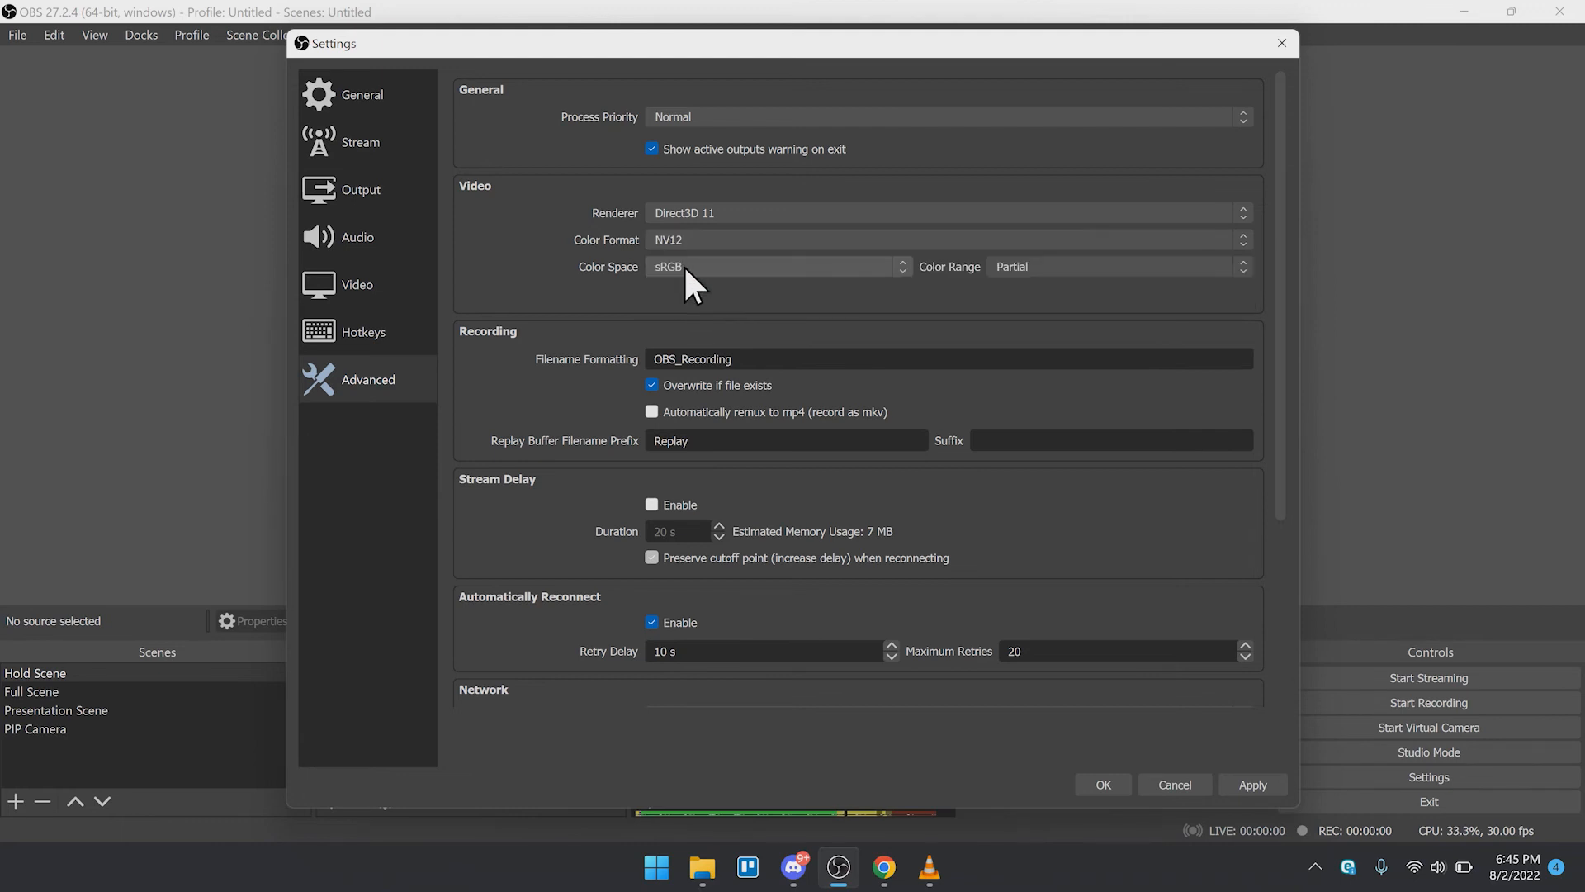
- Keep the advanced video color space at sRGB and the color range at Partial
click(683, 265)
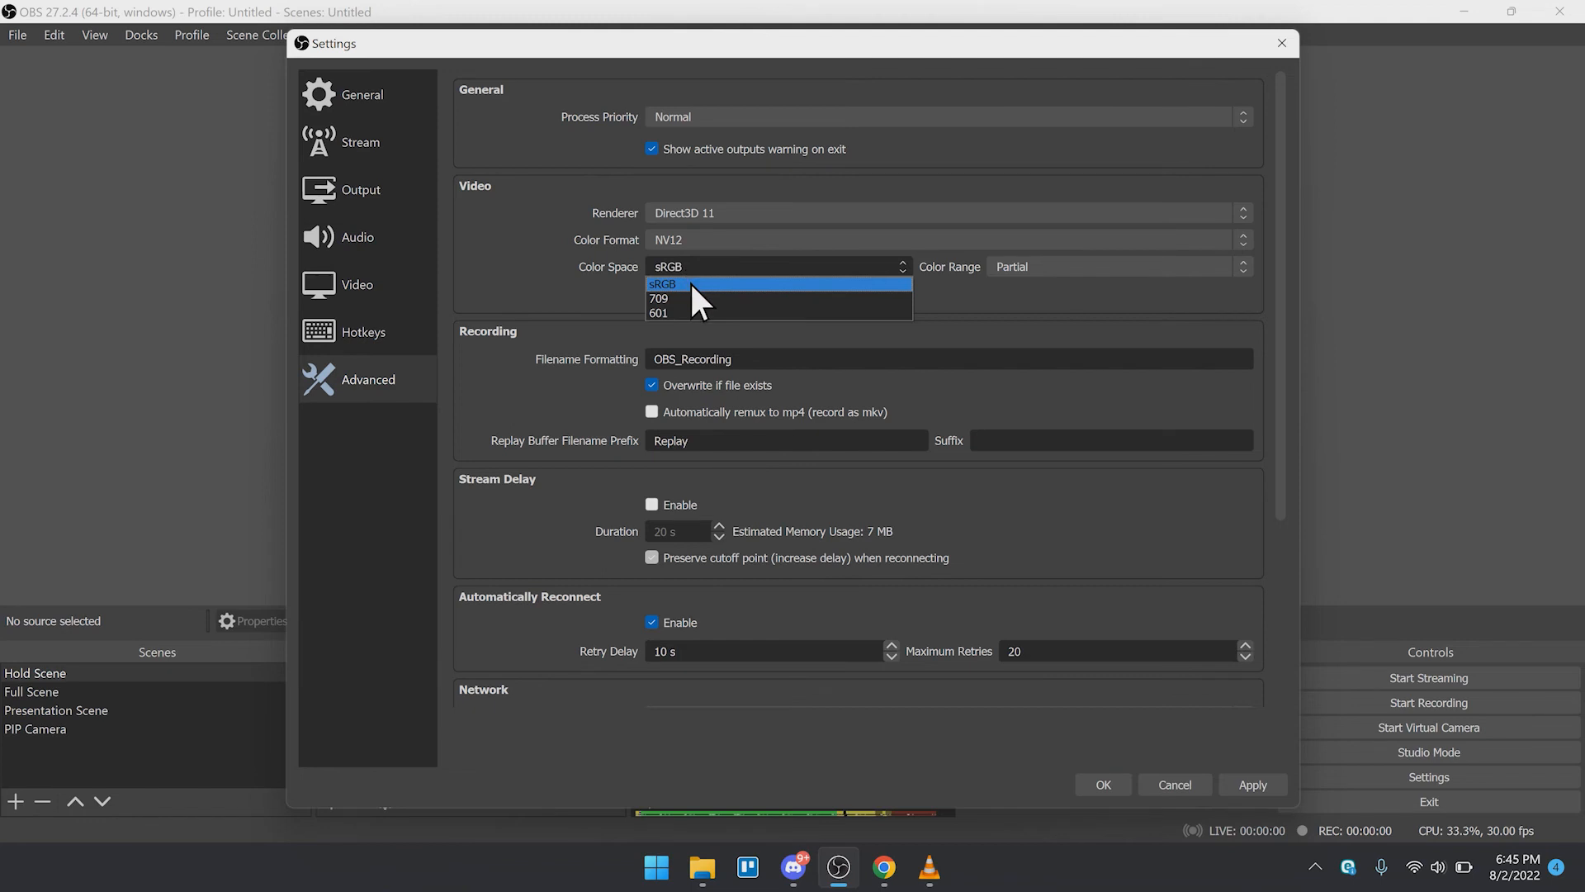
click(690, 280)
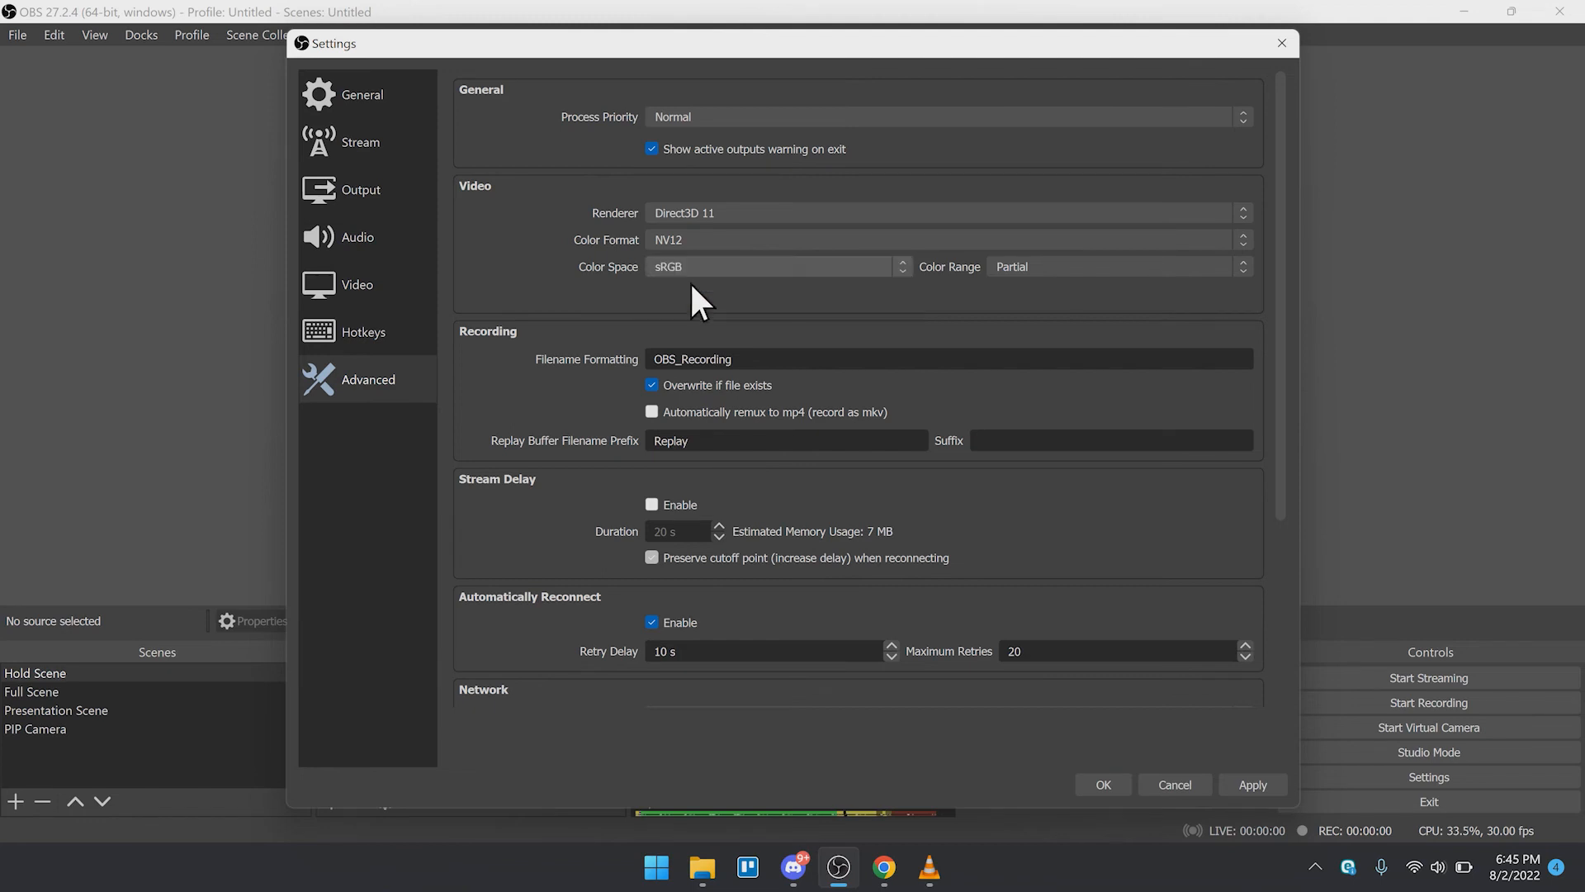
click(1015, 265)
click(1027, 288)
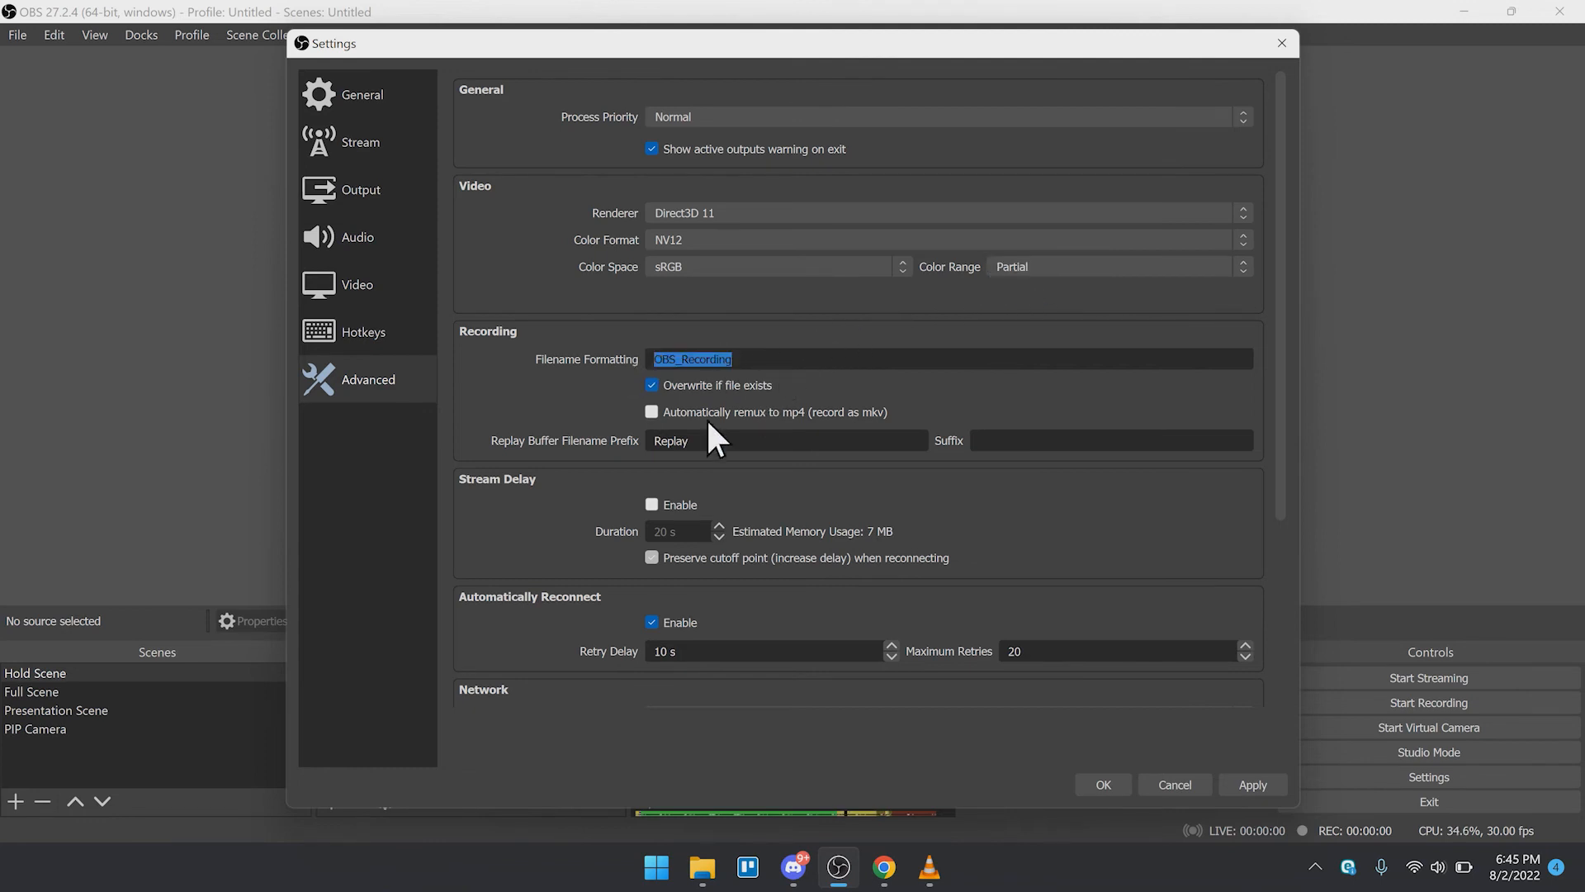
- Review the advanced recording filename, stream delay, automatic reconnect, network, browser source and hotkey focus options
click(629, 389)
mouse_move(779, 357)
scroll(657, 627, down, 5)
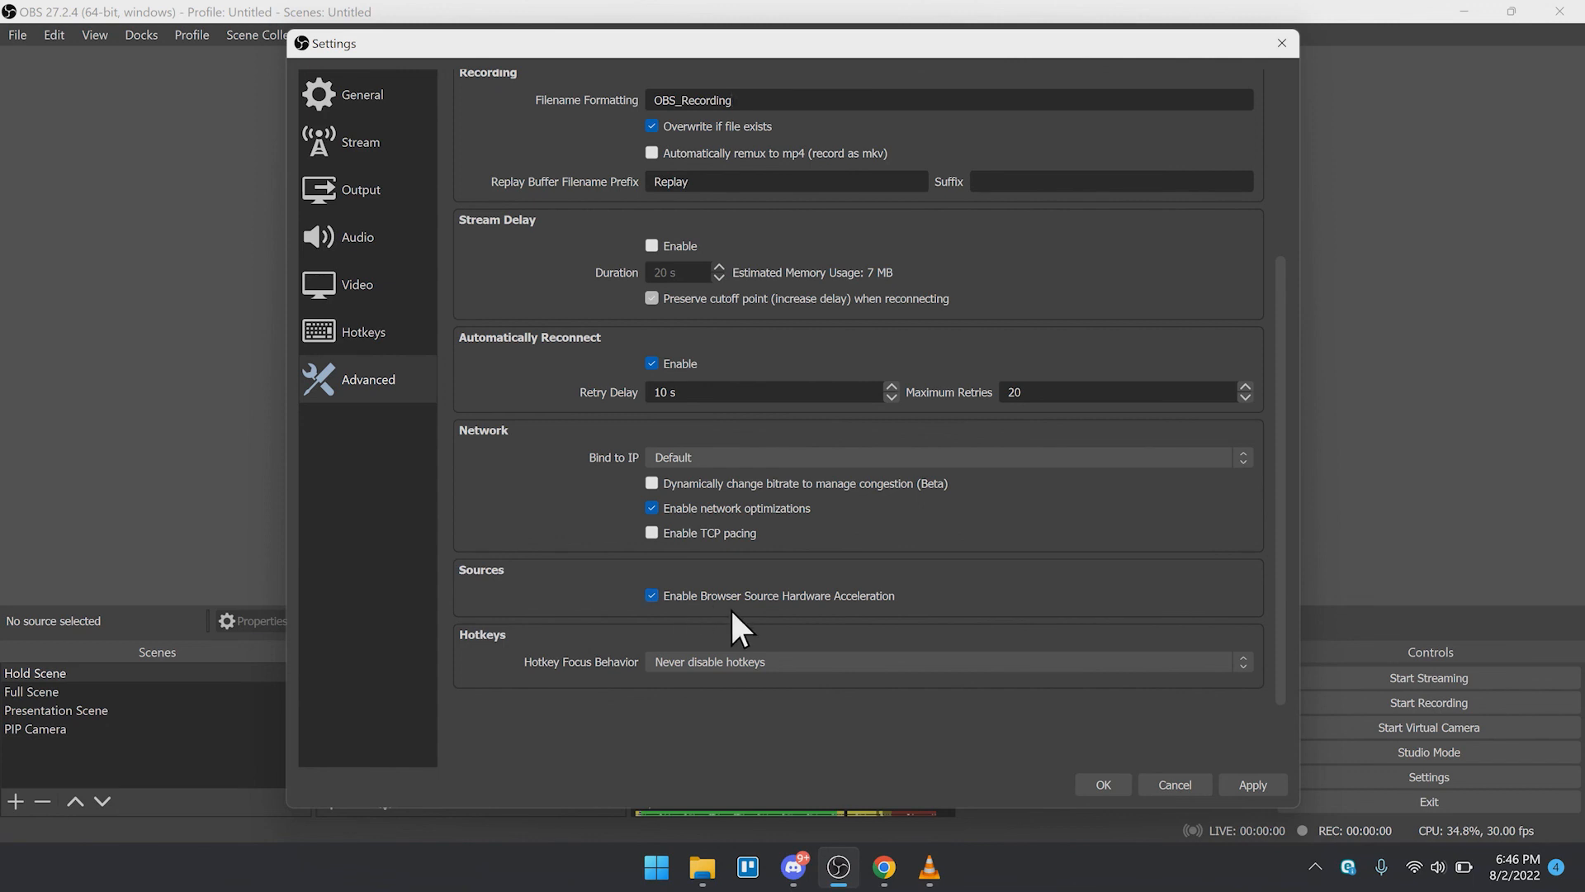
- Apply the changes, close the settings and switch to Full Scene
click(1255, 783)
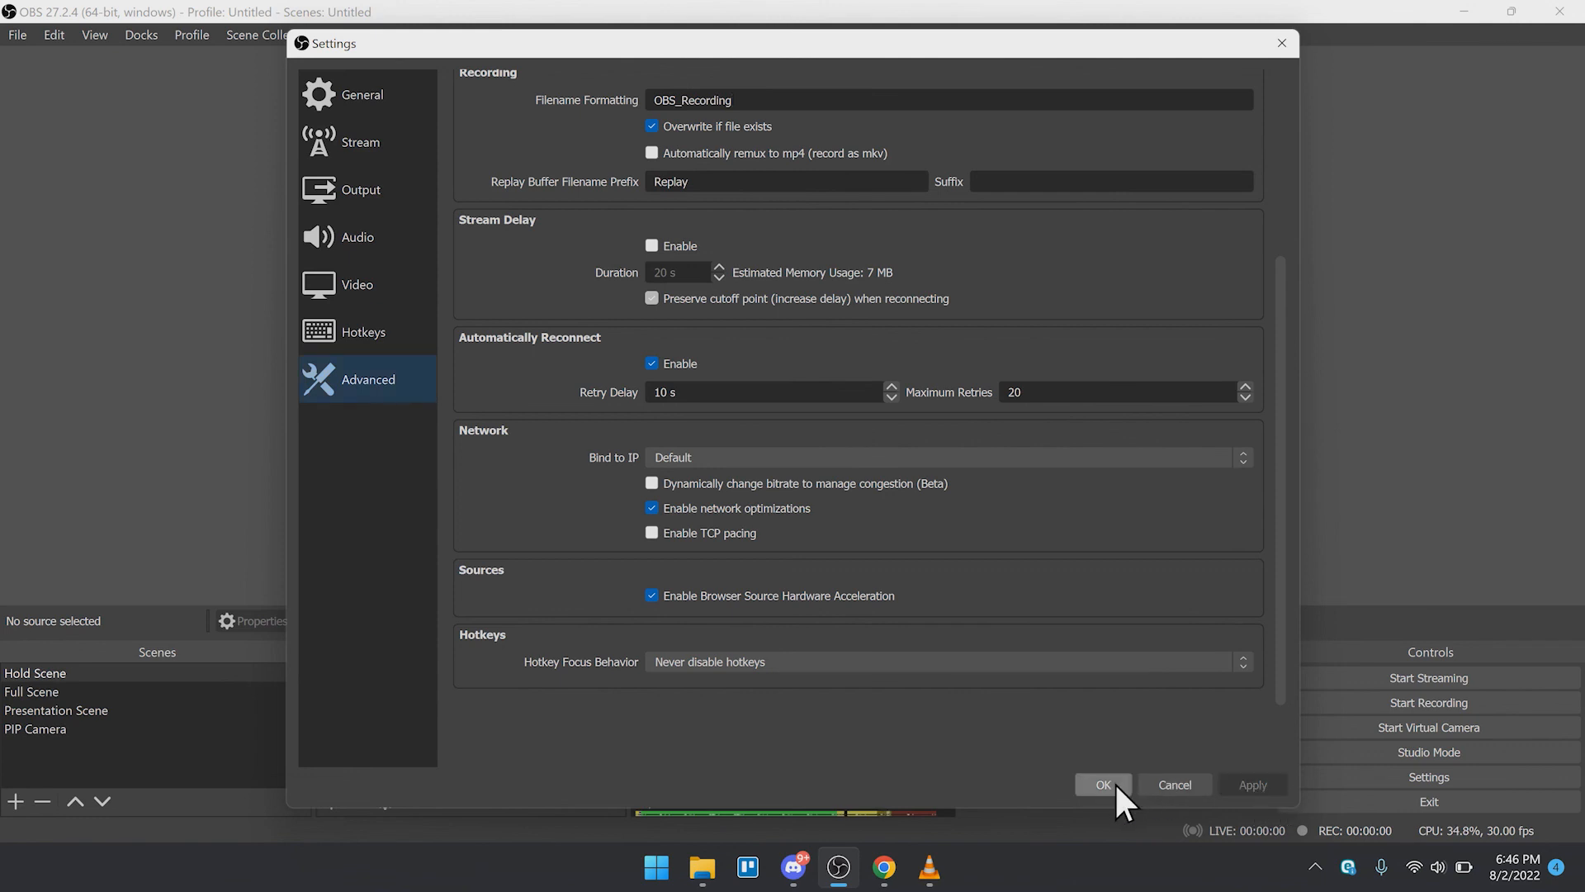
click(1113, 782)
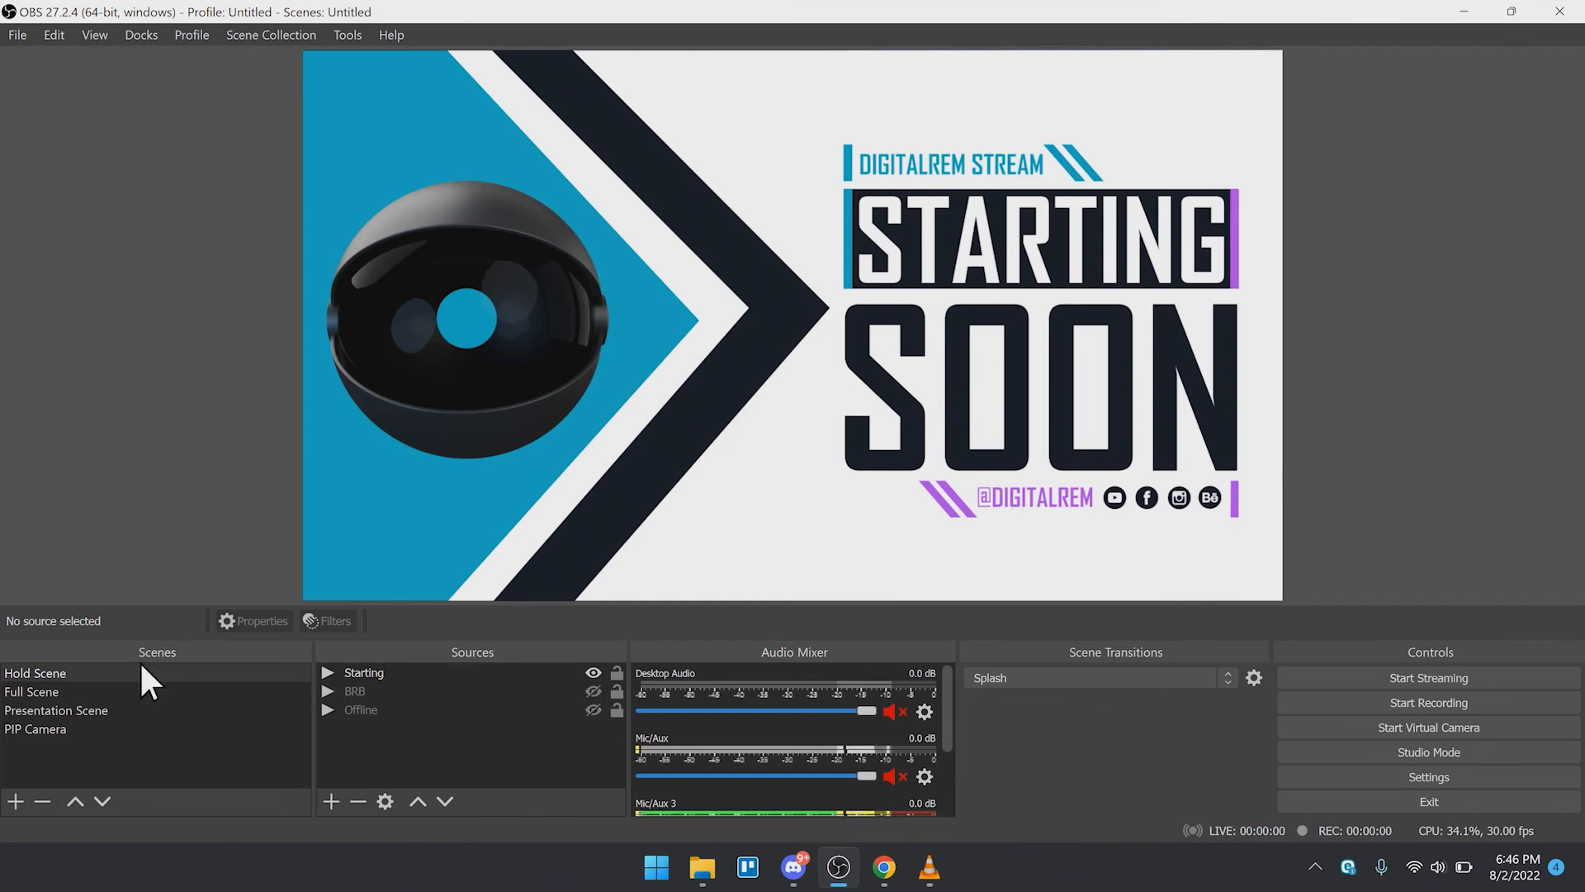
click(89, 691)
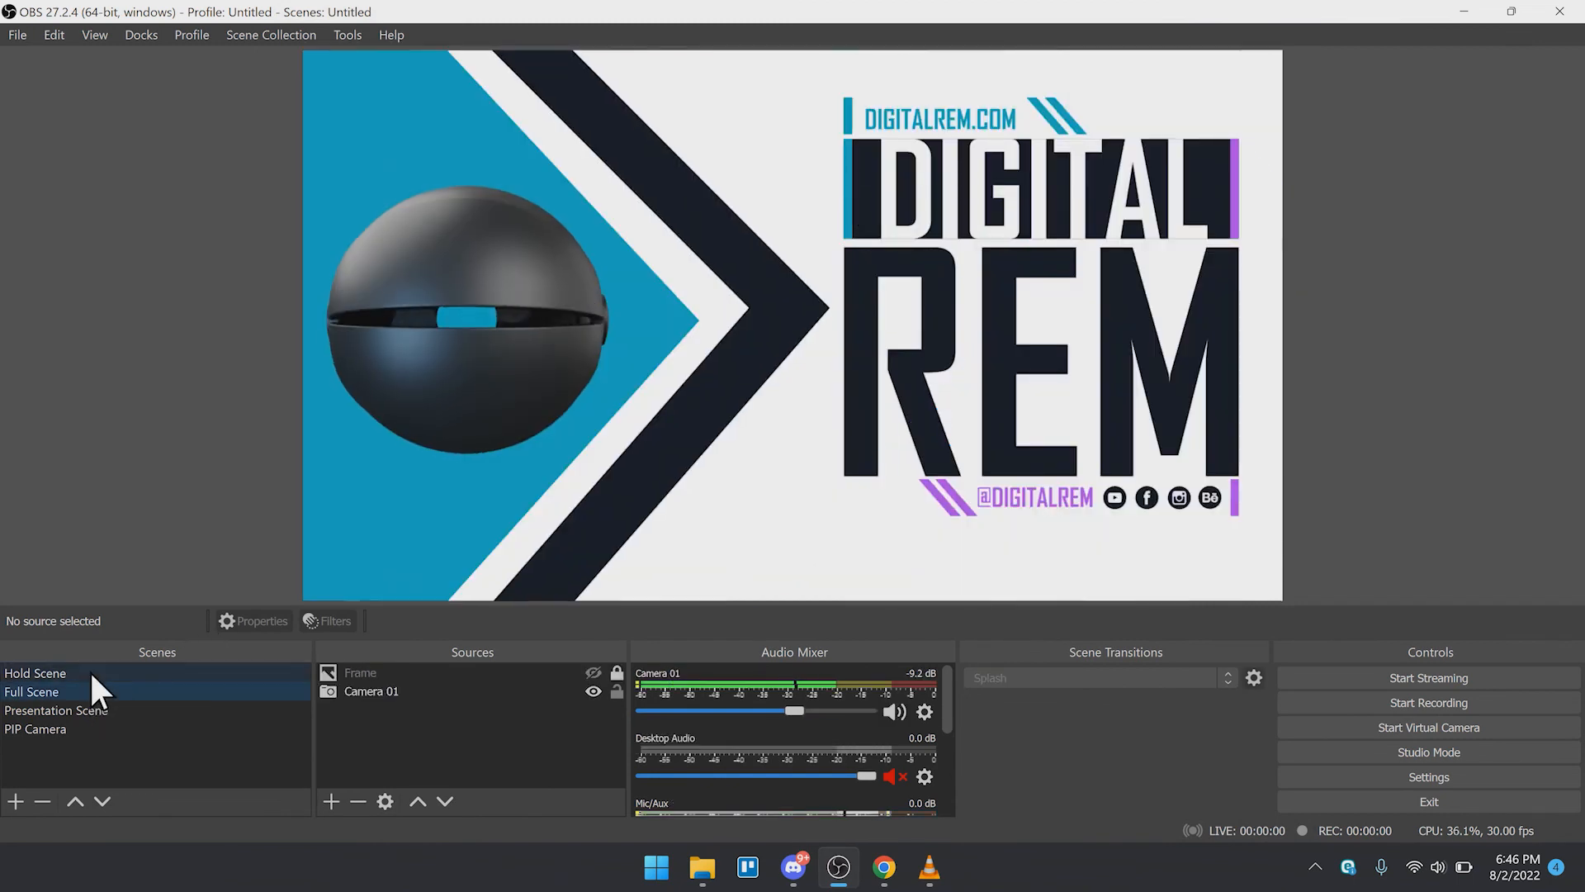